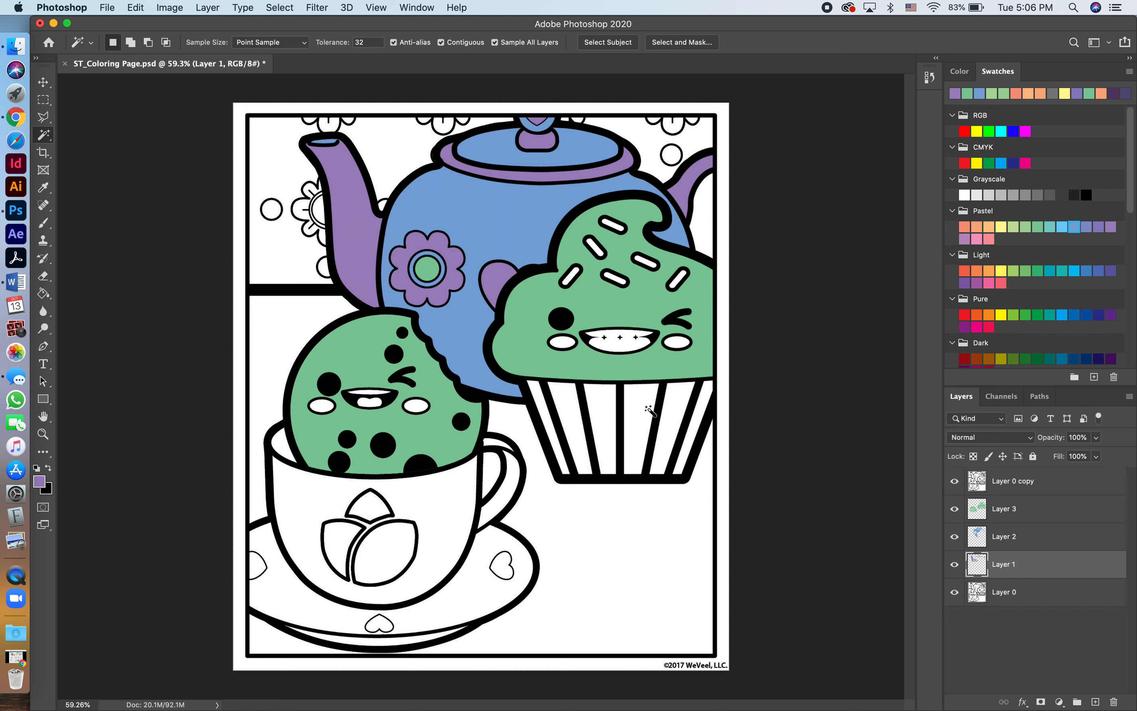
With the Magic Wand, select alternating stripes of the cupcake wrapper, the cup handle and the inner rim of the cup.
{"action": "key", "text": "shift"}
{"action": "left_click", "coordinate": [602, 403], "text": "shift"}
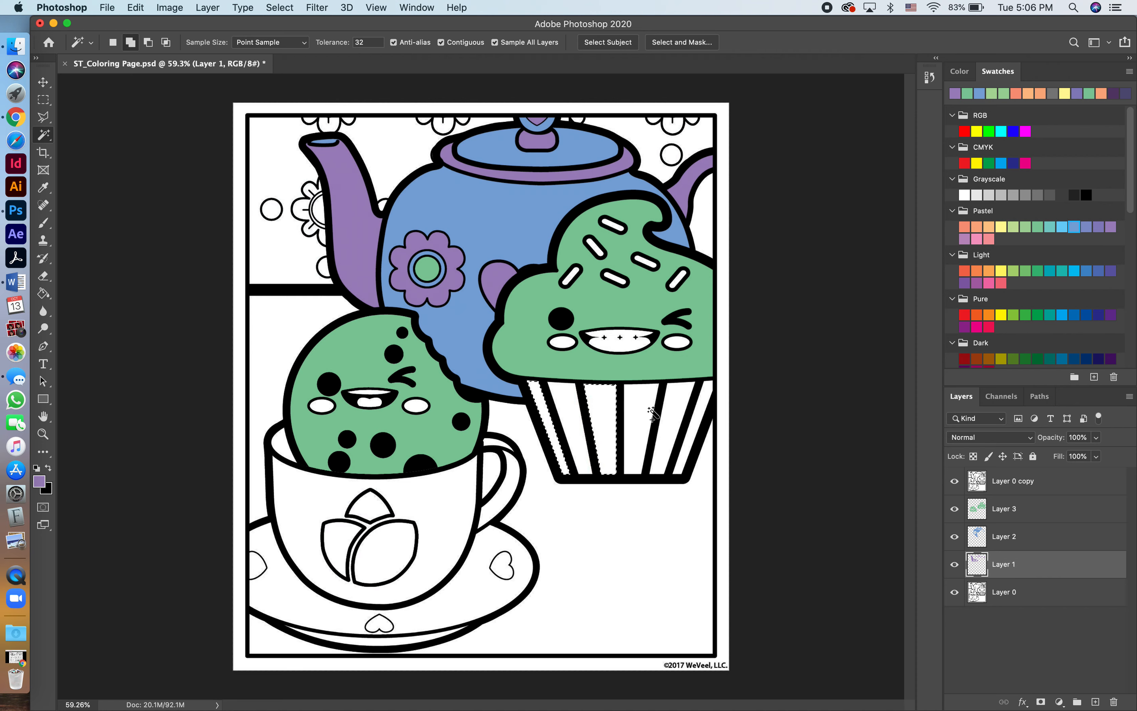
{"action": "left_click", "coordinate": [670, 415], "text": "shift"}
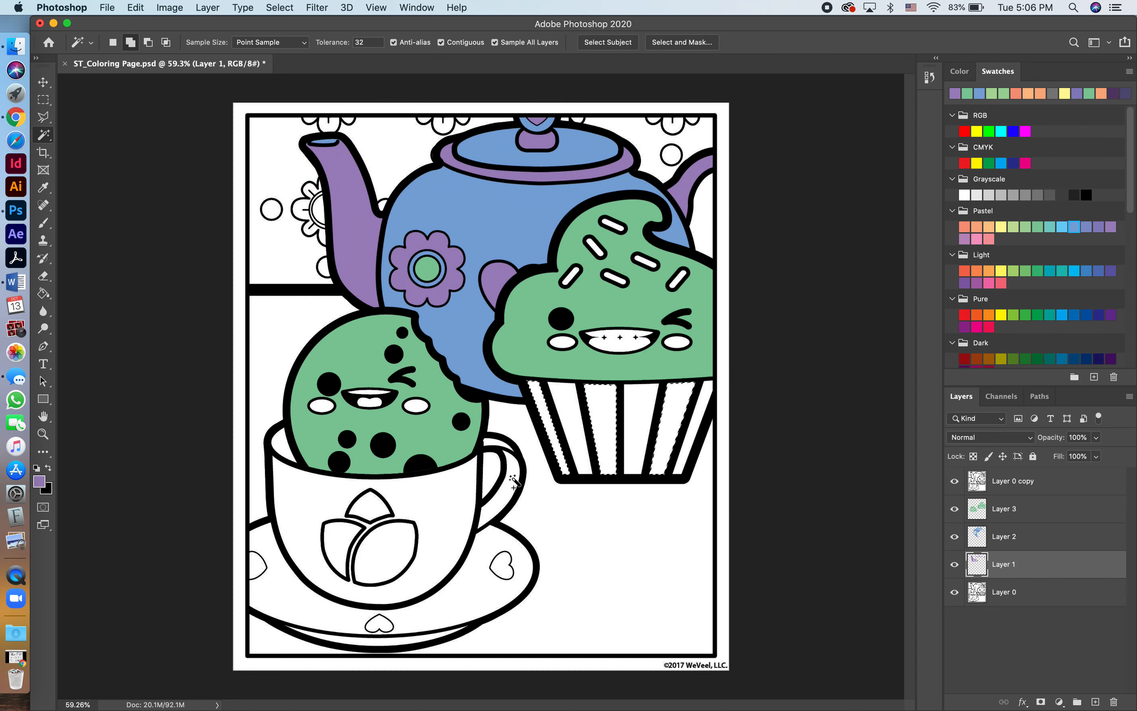
{"action": "left_click", "coordinate": [491, 448], "text": "shift"}
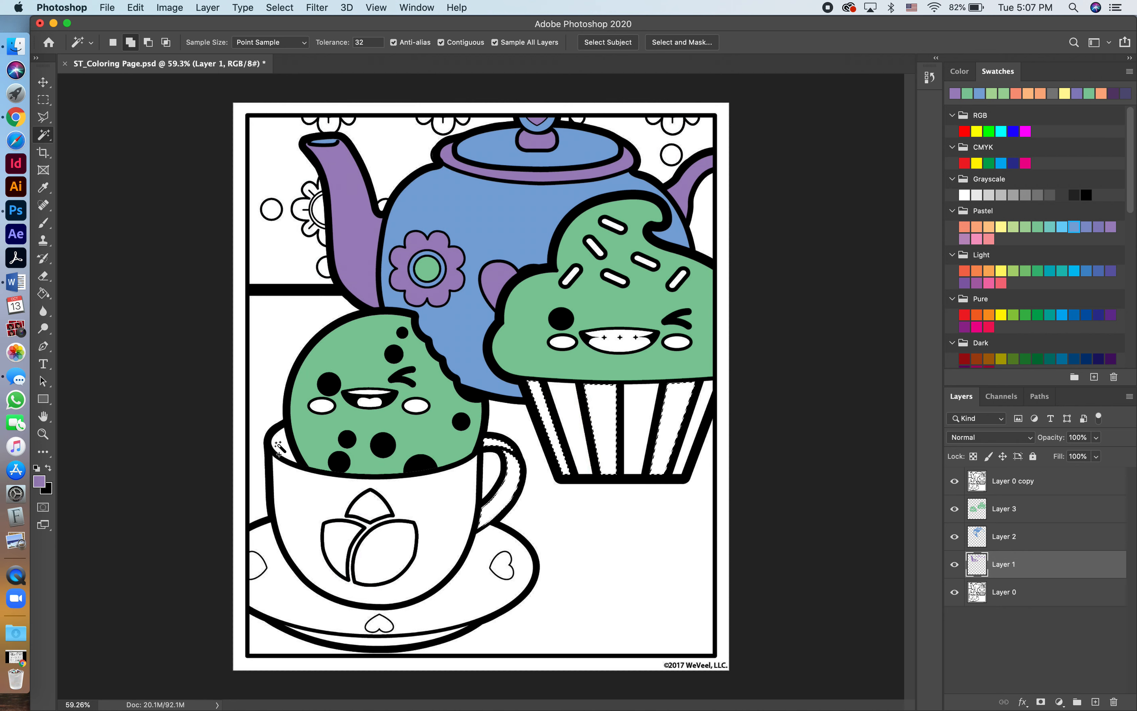
{"action": "left_click", "coordinate": [308, 453], "text": "shift"}
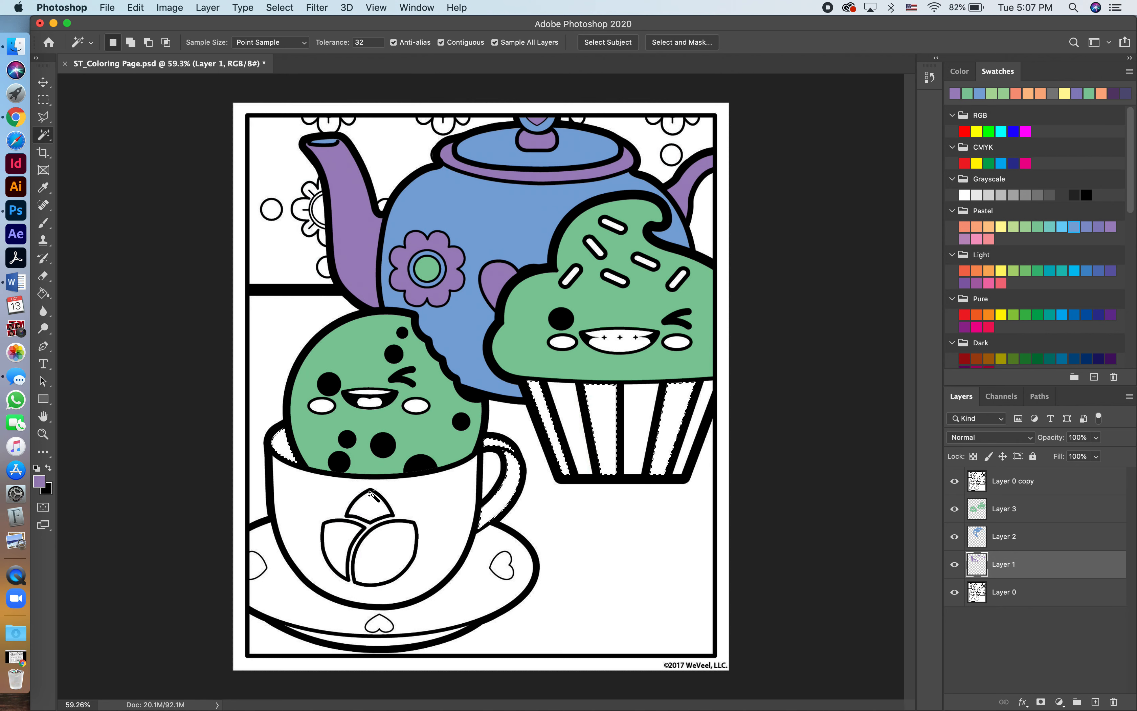
Add the saucer's lower rim, its three hearts and the three petals on the cup to the selection.
{"action": "key", "text": "shift"}
{"action": "left_click", "coordinate": [407, 640], "text": "shift"}
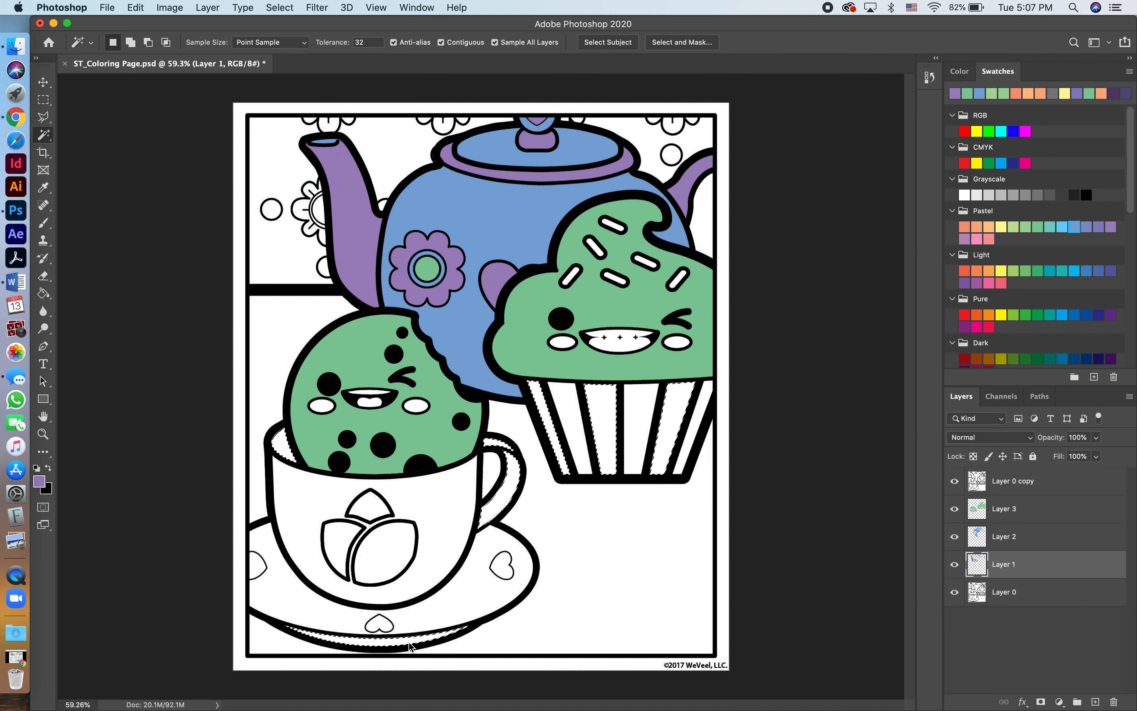
{"action": "left_click", "coordinate": [261, 567], "text": "shift"}
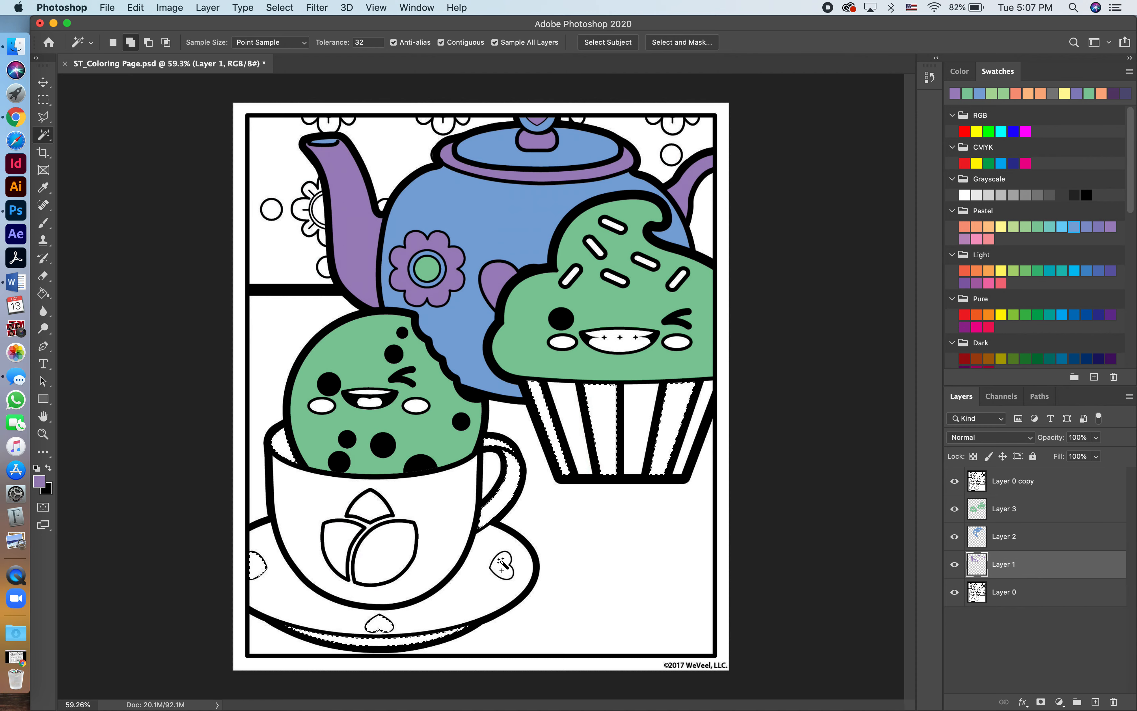
{"action": "left_click", "coordinate": [370, 507], "text": "shift"}
{"action": "left_click", "coordinate": [395, 551], "text": "shift"}
{"action": "left_click", "coordinate": [342, 544], "text": "shift"}
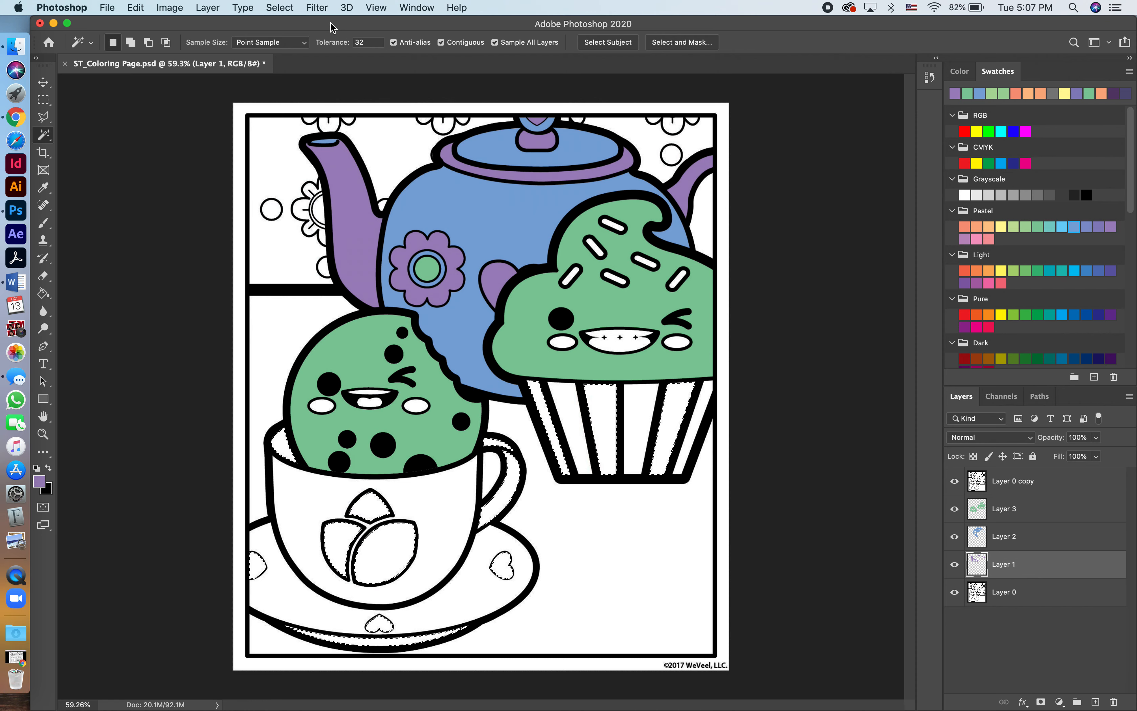
Expand the selection, fill it with the purple foreground color on Layer 1, and deselect.
{"action": "left_click", "coordinate": [277, 8]}
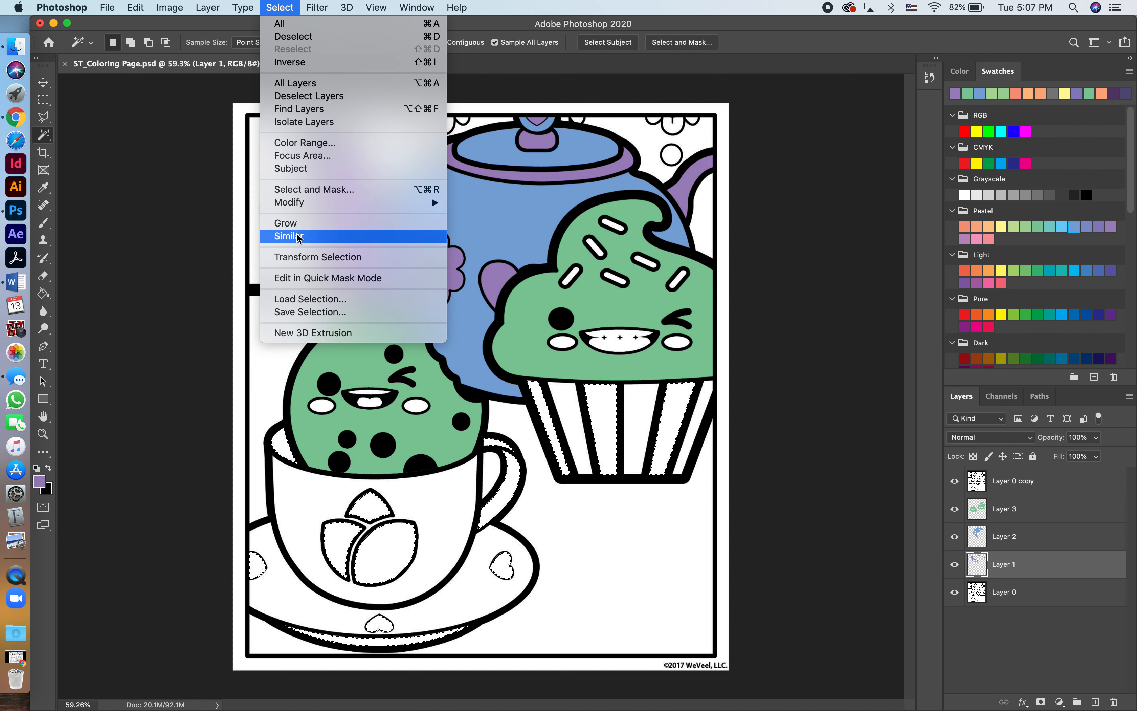
{"action": "mouse_move", "coordinate": [299, 204]}
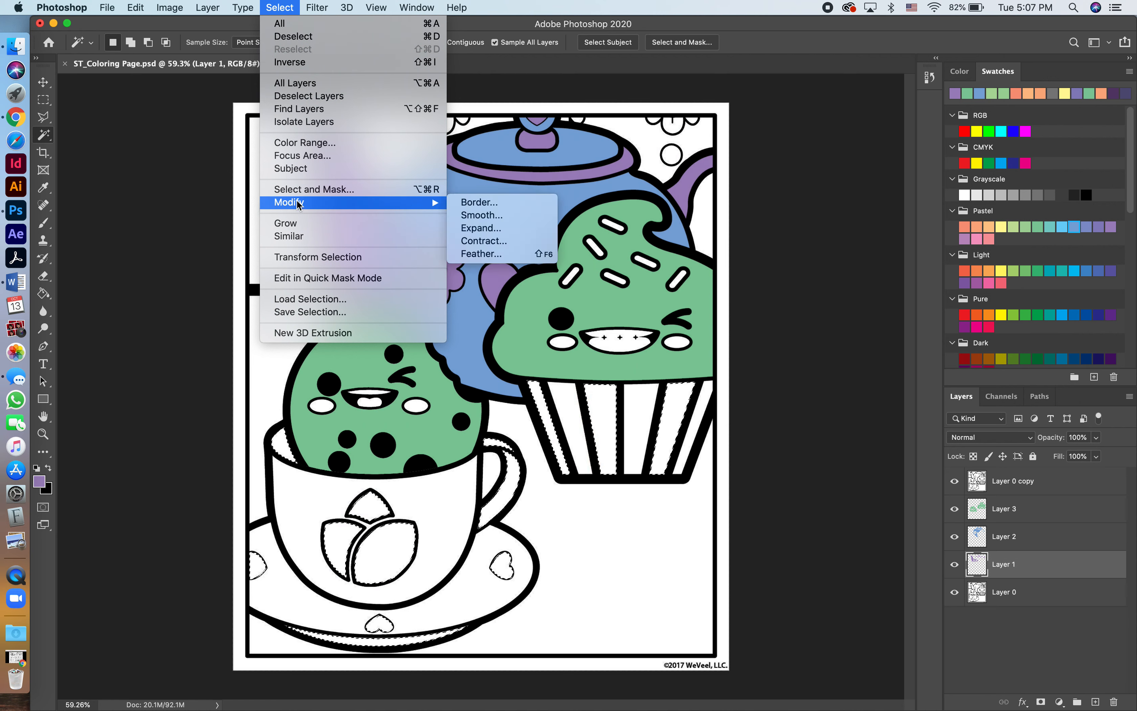
{"action": "left_click", "coordinate": [475, 232]}
{"action": "left_click", "coordinate": [653, 350]}
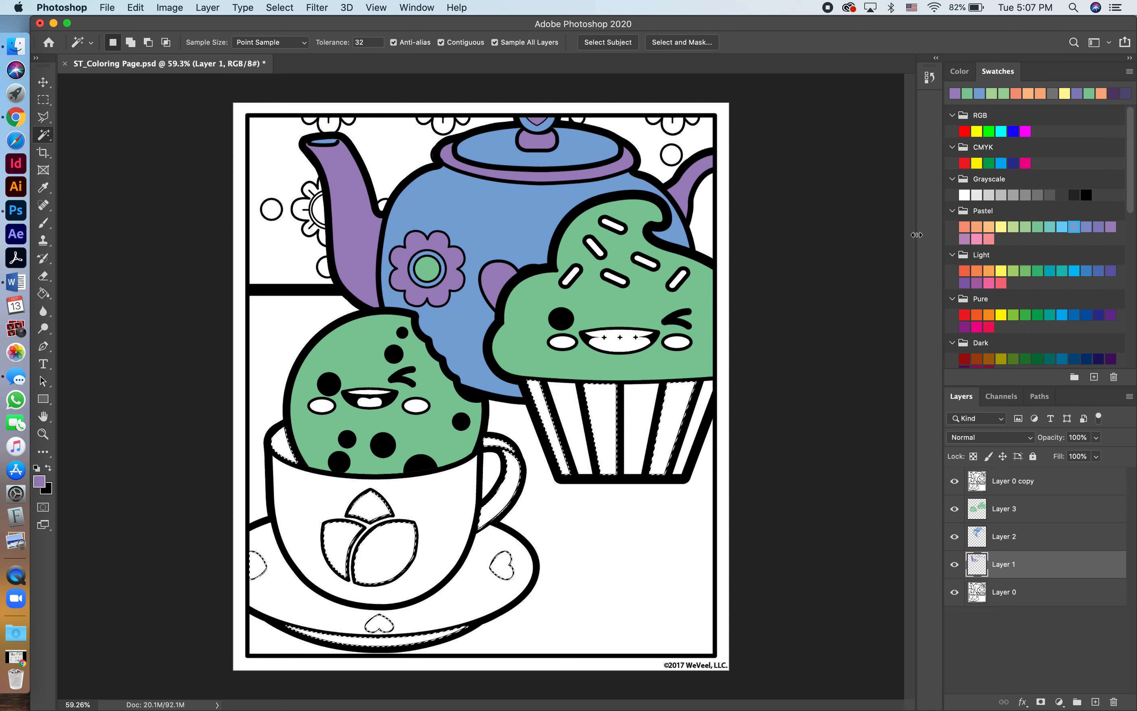
{"action": "key", "text": "g"}
{"action": "left_click", "coordinate": [671, 411]}
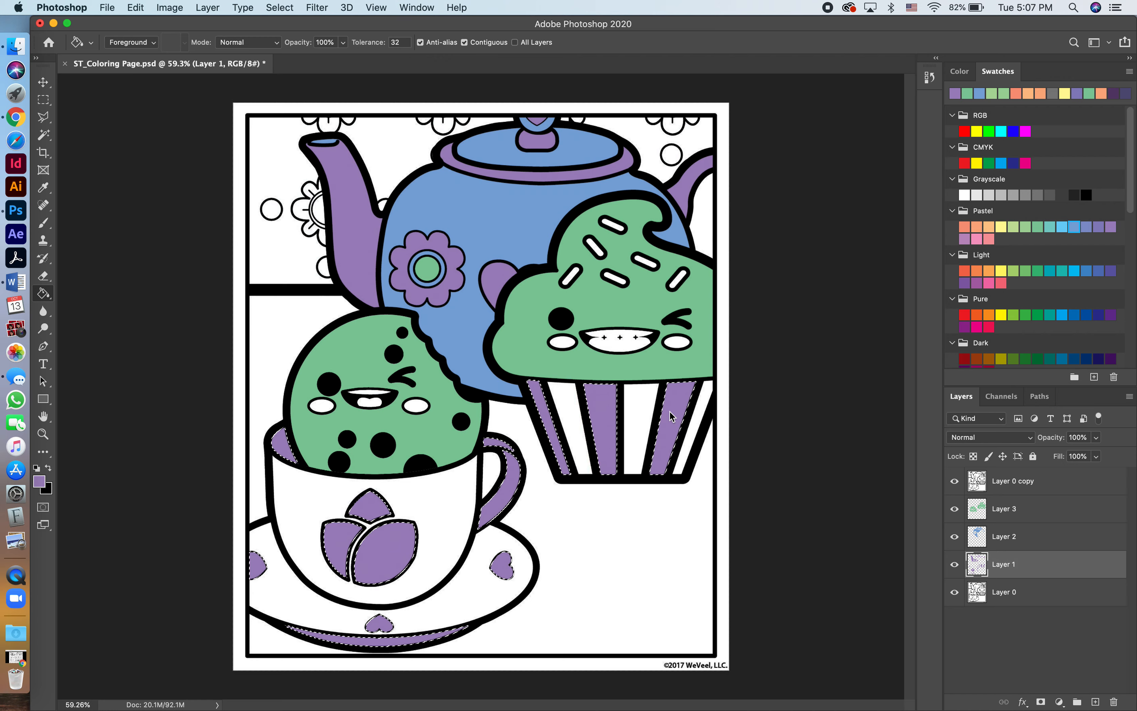
{"action": "key", "text": "super+d"}
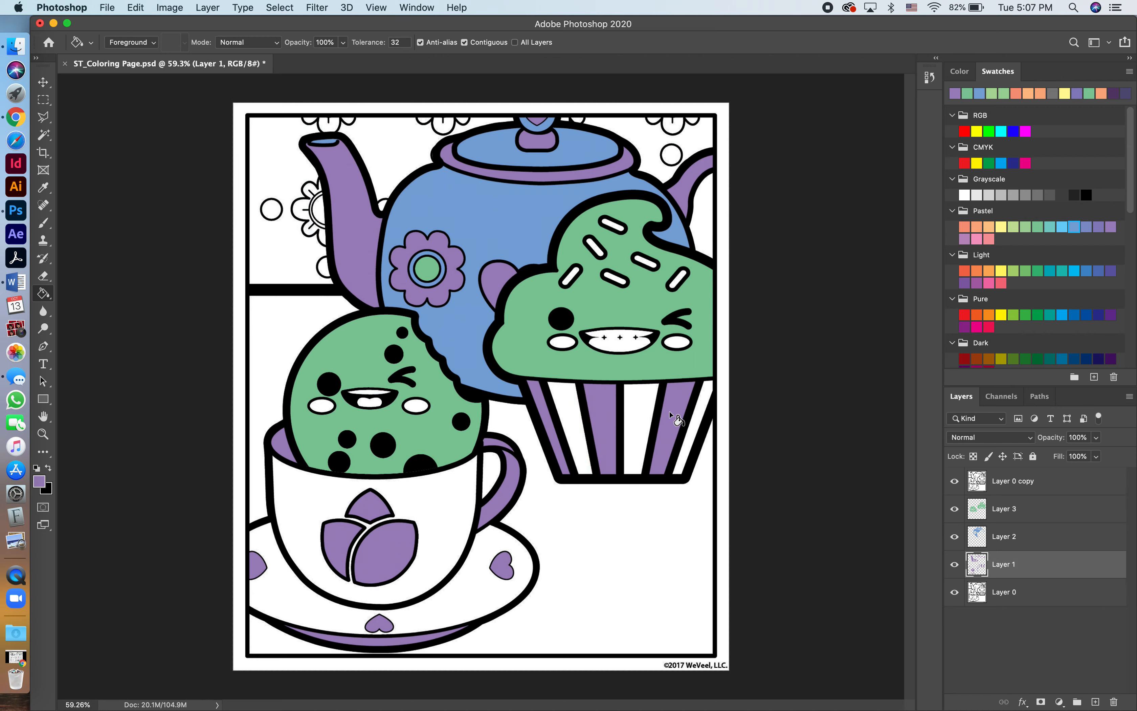
Examine the edges of the purple fills on the cupcake wrapper, cup and saucer up close.
{"action": "scroll", "coordinate": [616, 338], "scroll_direction": "up", "scroll_amount": 6}
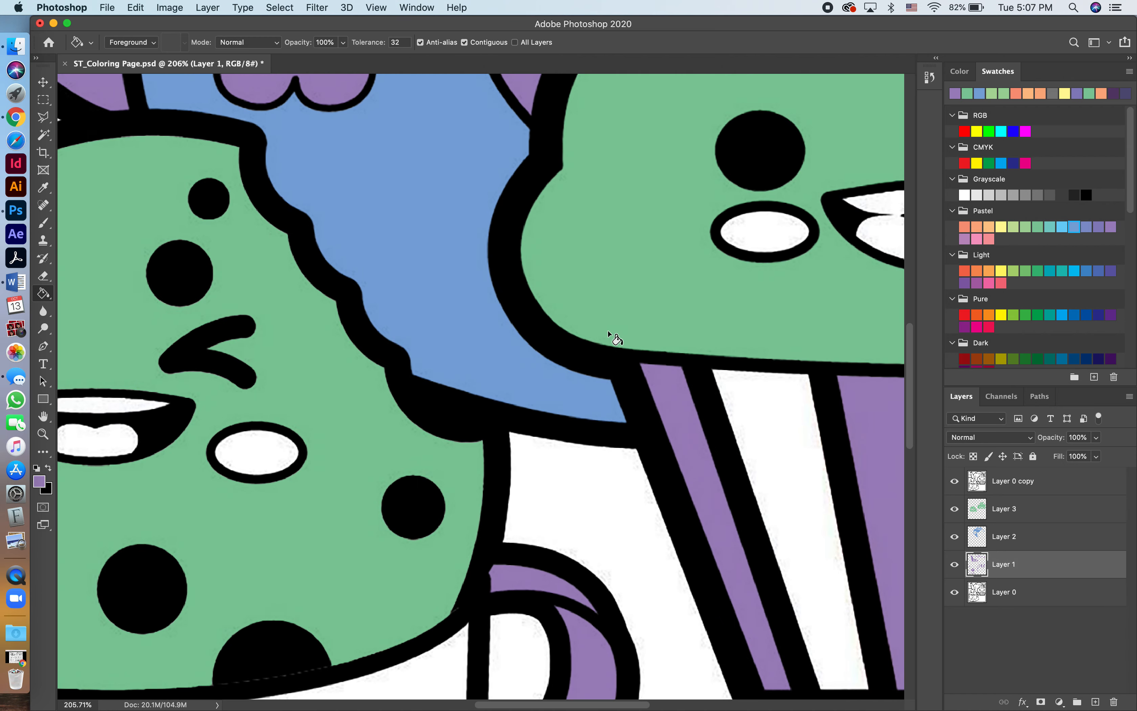
{"action": "scroll", "coordinate": [616, 339], "scroll_direction": "down", "scroll_amount": 10}
{"action": "scroll", "coordinate": [616, 339], "scroll_direction": "left", "scroll_amount": 5}
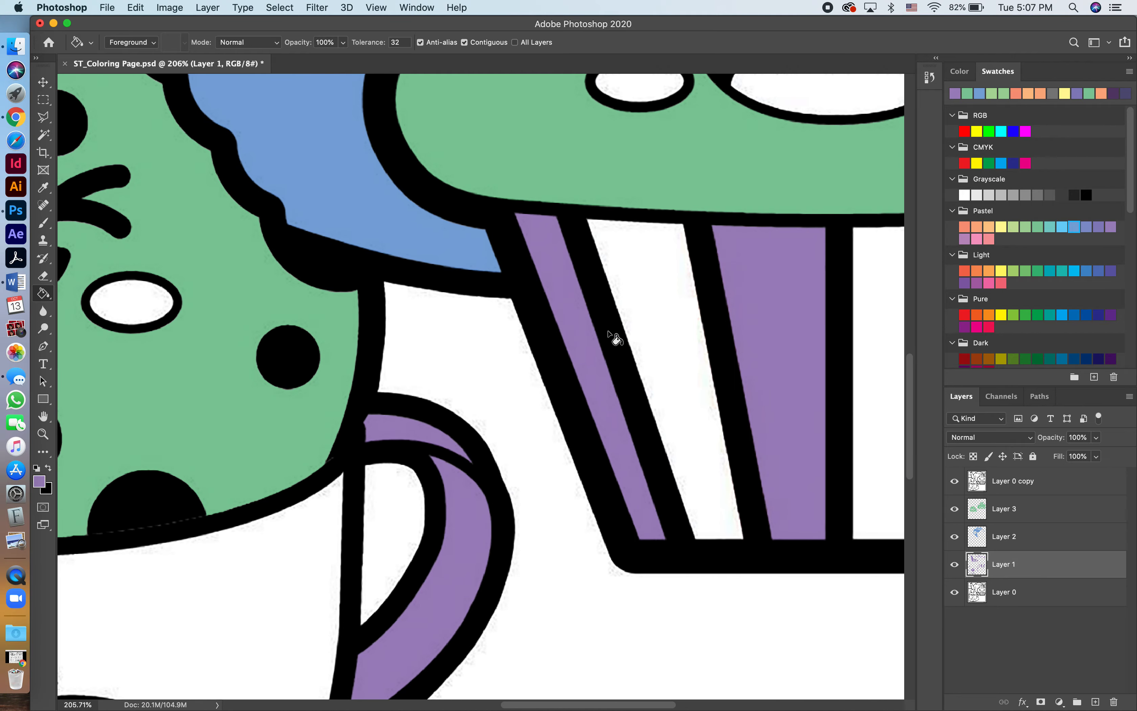
{"action": "scroll", "coordinate": [616, 339], "scroll_direction": "down", "scroll_amount": 4}
{"action": "scroll", "coordinate": [616, 339], "scroll_direction": "left", "scroll_amount": 5}
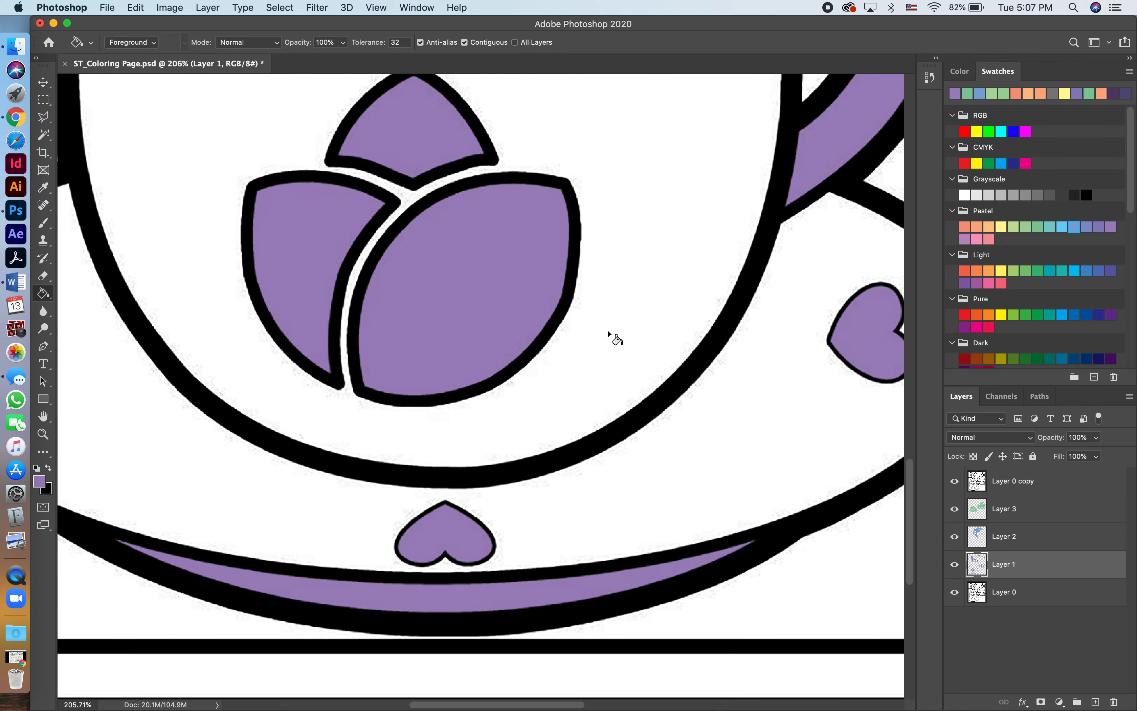
{"action": "scroll", "coordinate": [616, 338], "scroll_direction": "up", "scroll_amount": 6}
{"action": "scroll", "coordinate": [612, 335], "scroll_direction": "down", "scroll_amount": 6}
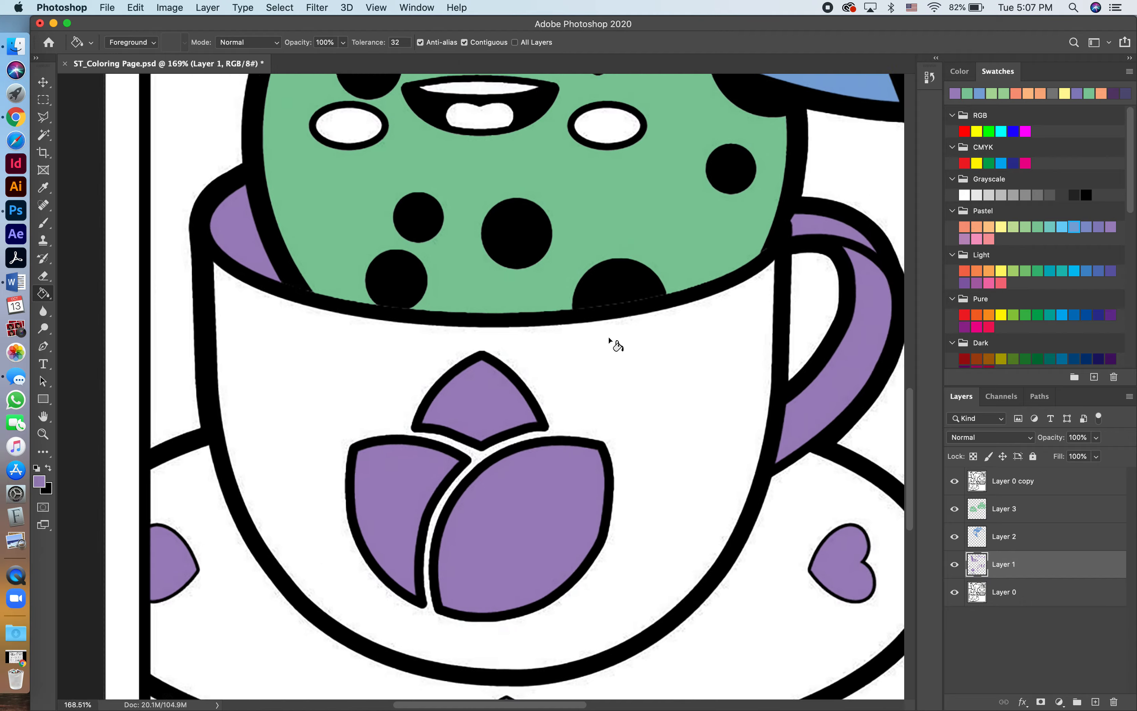
{"action": "scroll", "coordinate": [609, 338], "scroll_direction": "down", "scroll_amount": 4}
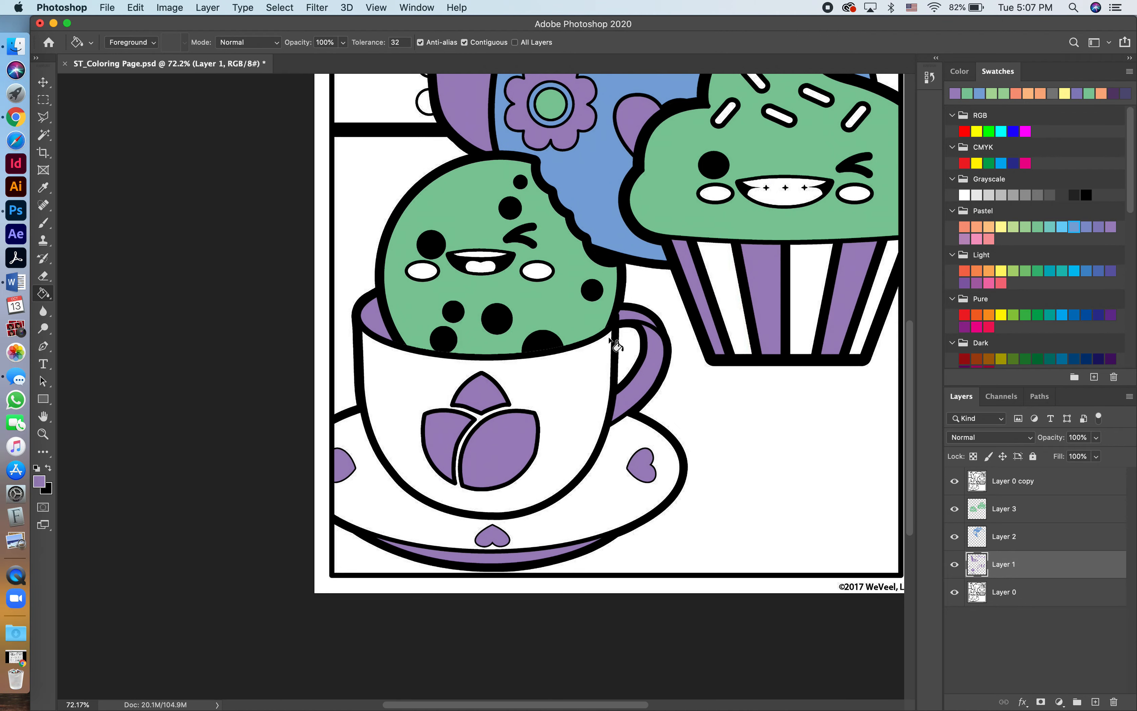
On Layer 2, select the handle's upper section, the cup body, the saucer and the white wrapper stripes with the Magic Wand.
{"action": "left_click", "coordinate": [1007, 539]}
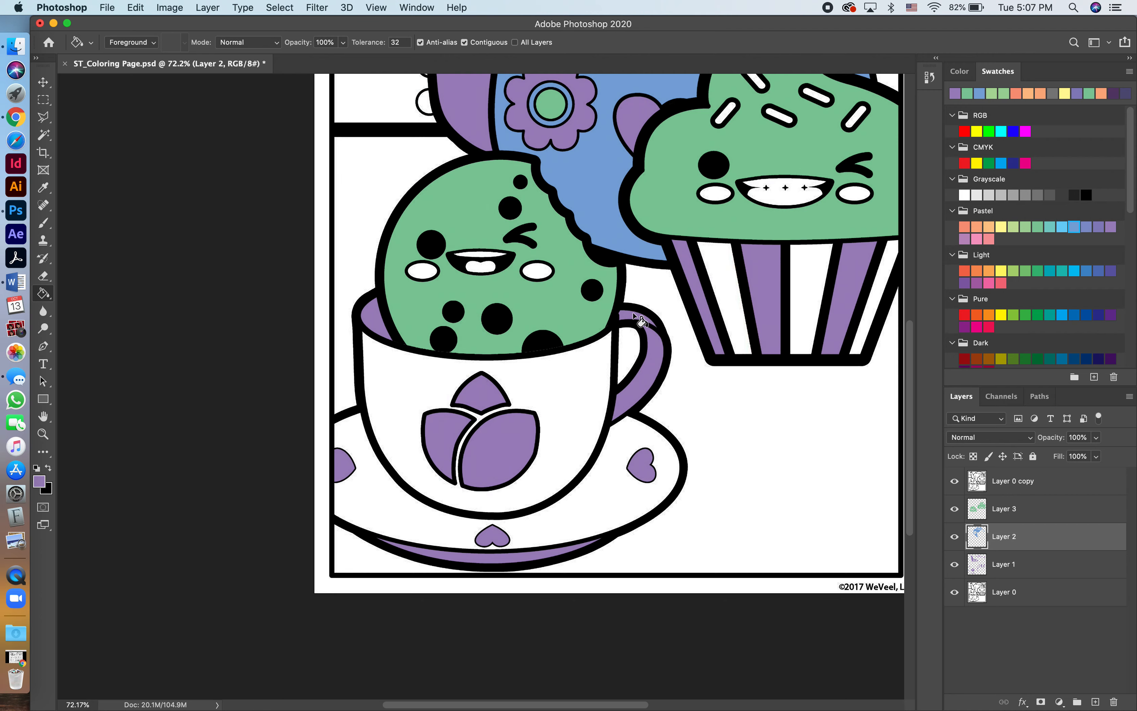
{"action": "scroll", "coordinate": [642, 320], "scroll_direction": "down", "scroll_amount": 3}
{"action": "key", "text": "w"}
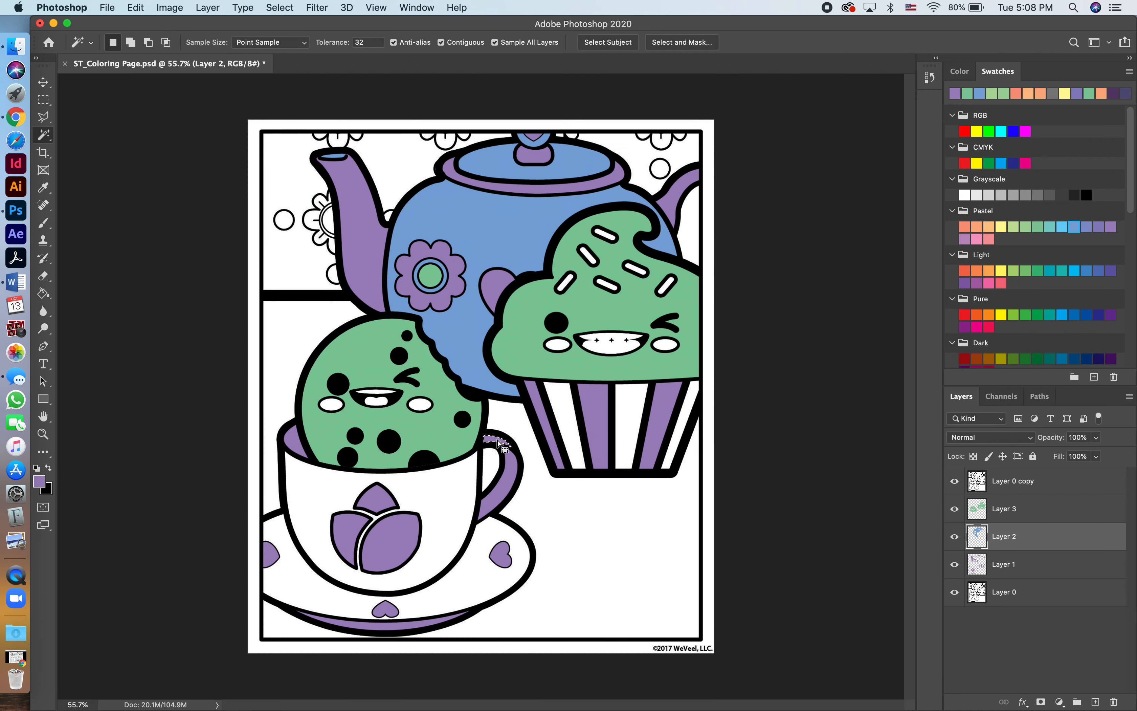
{"action": "left_click", "coordinate": [450, 480], "text": "shift"}
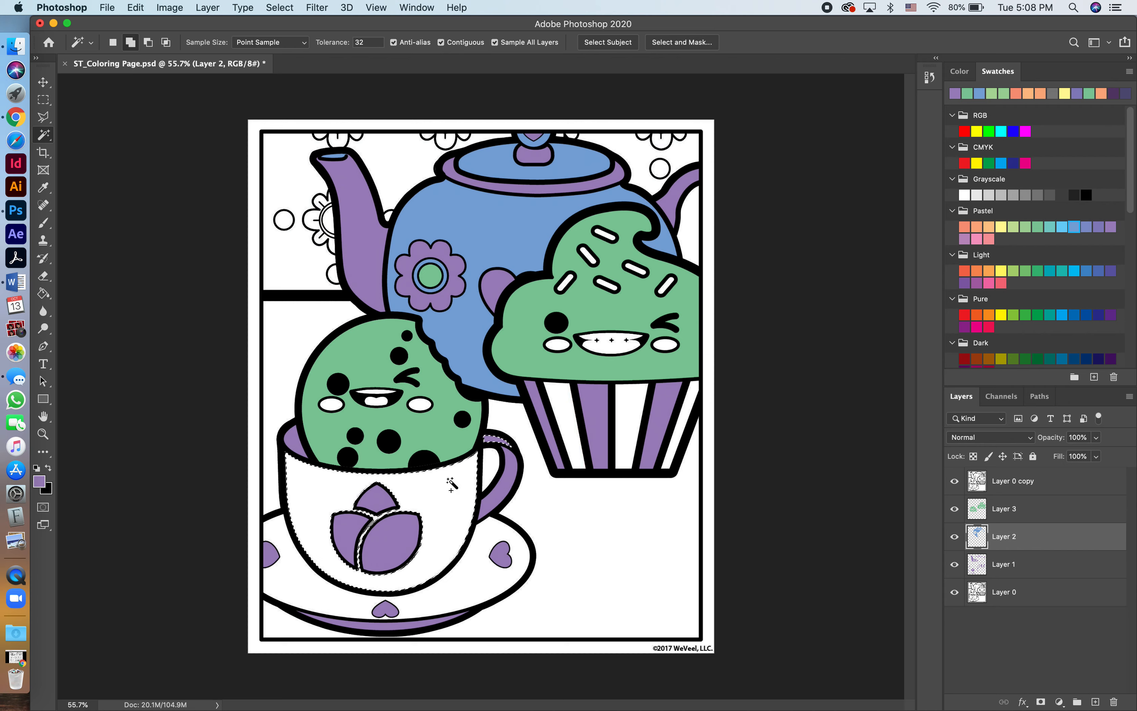
{"action": "left_click", "coordinate": [471, 576], "text": "shift"}
{"action": "left_click", "coordinate": [571, 439], "text": "shift"}
{"action": "left_click", "coordinate": [631, 424], "text": "shift"}
{"action": "left_click", "coordinate": [682, 416], "text": "shift"}
Add the cheeks of the cupcake and cookie and three of the frosting sprinkles to the selection.
{"action": "left_click", "coordinate": [665, 345], "text": "shift"}
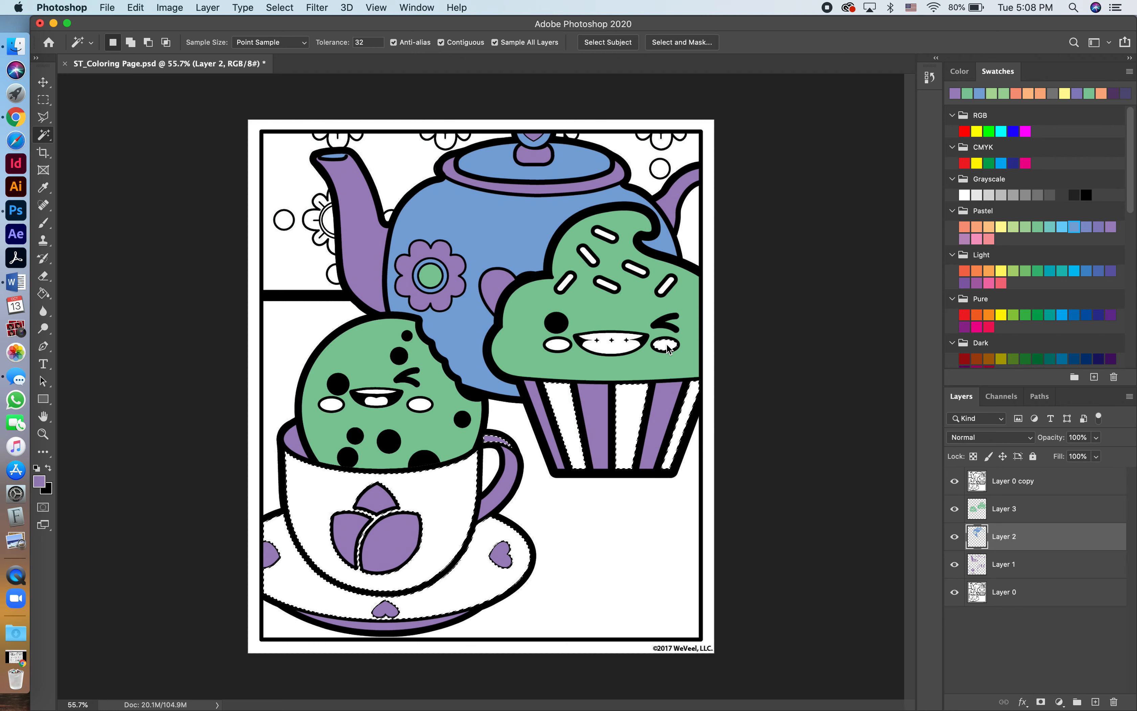
{"action": "left_click", "coordinate": [558, 346], "text": "shift"}
{"action": "left_click", "coordinate": [421, 404], "text": "shift"}
{"action": "left_click", "coordinate": [333, 404], "text": "shift"}
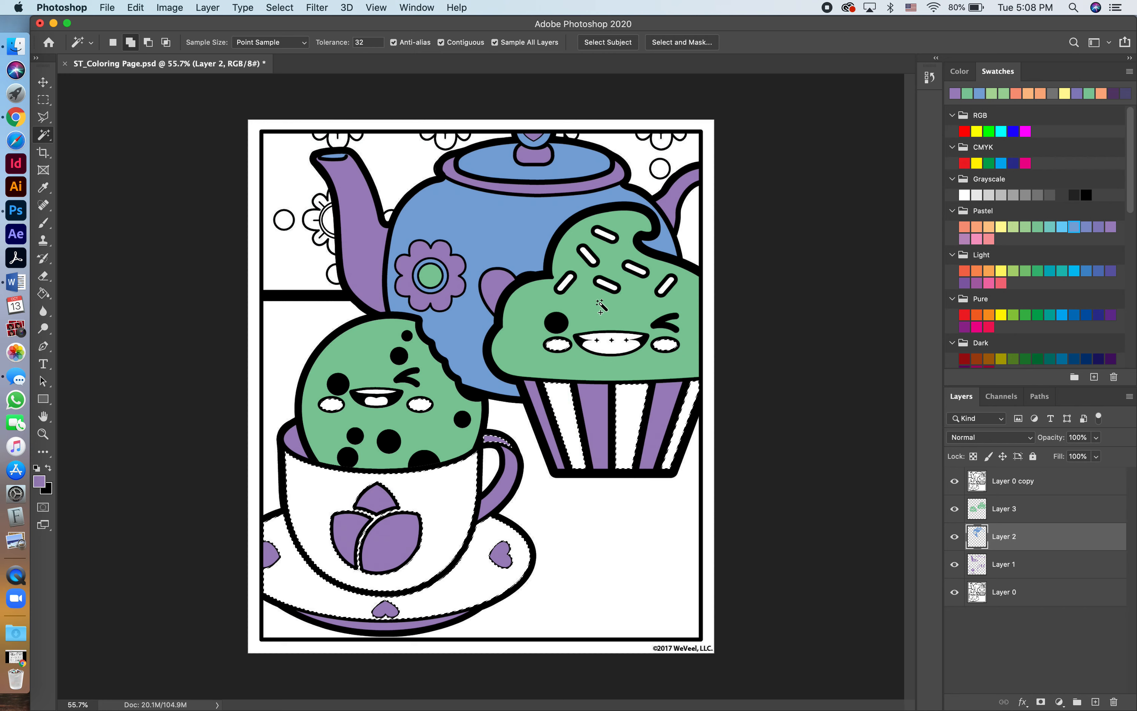
{"action": "left_click", "coordinate": [606, 285], "text": "shift"}
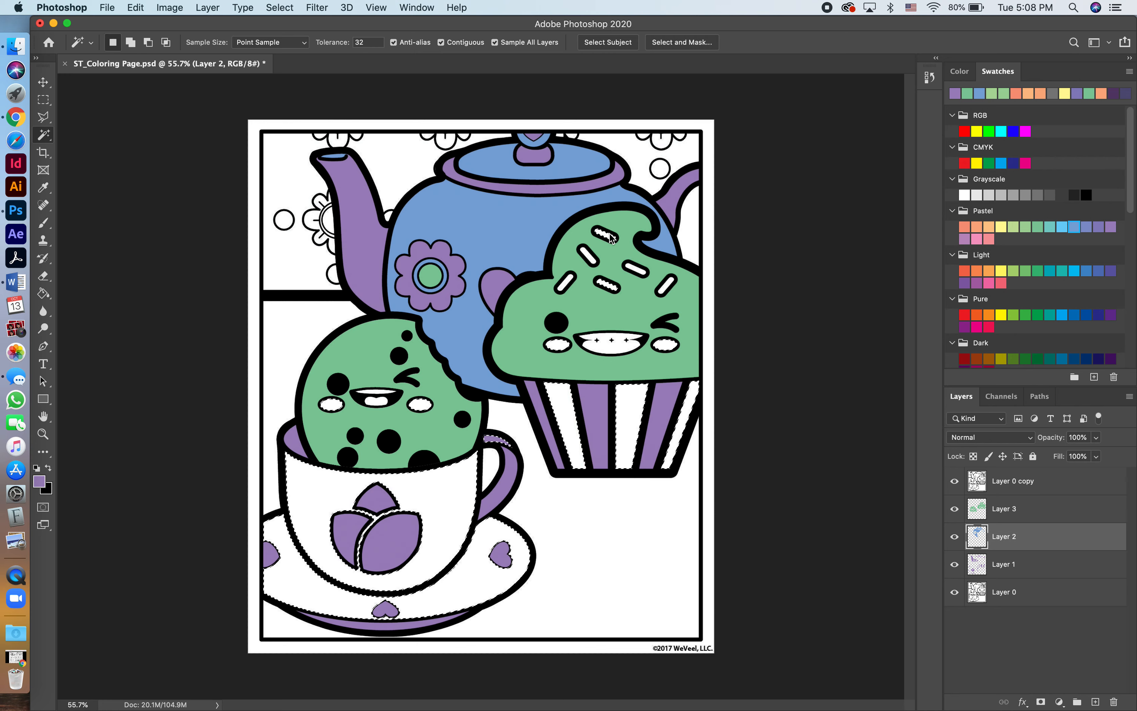
{"action": "left_click", "coordinate": [630, 268], "text": "shift"}
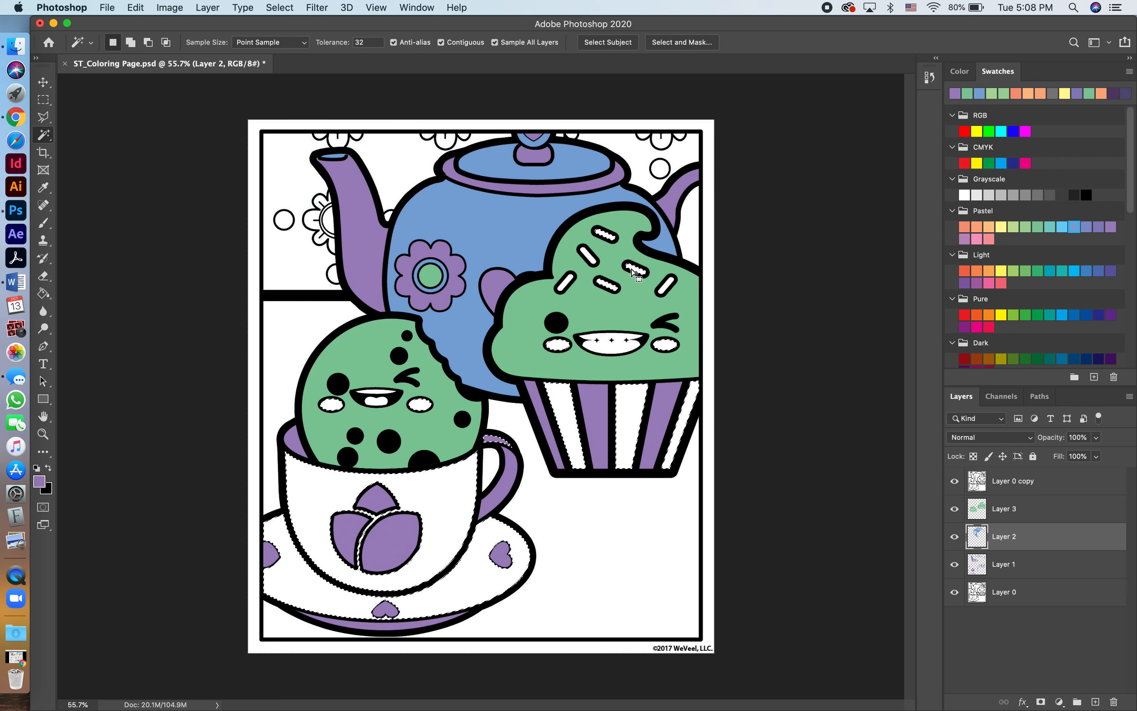
Expand the selection, fill it with the recently used blue swatch on Layer 2, and deselect.
{"action": "left_click", "coordinate": [289, 10]}
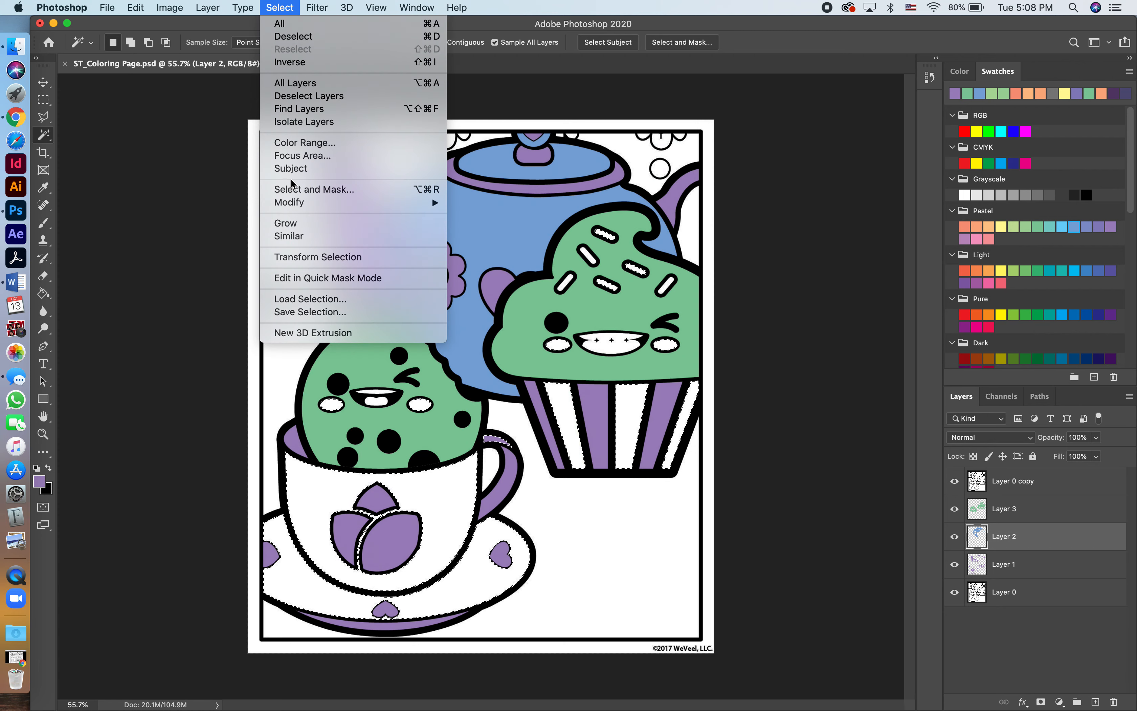
{"action": "mouse_move", "coordinate": [294, 202]}
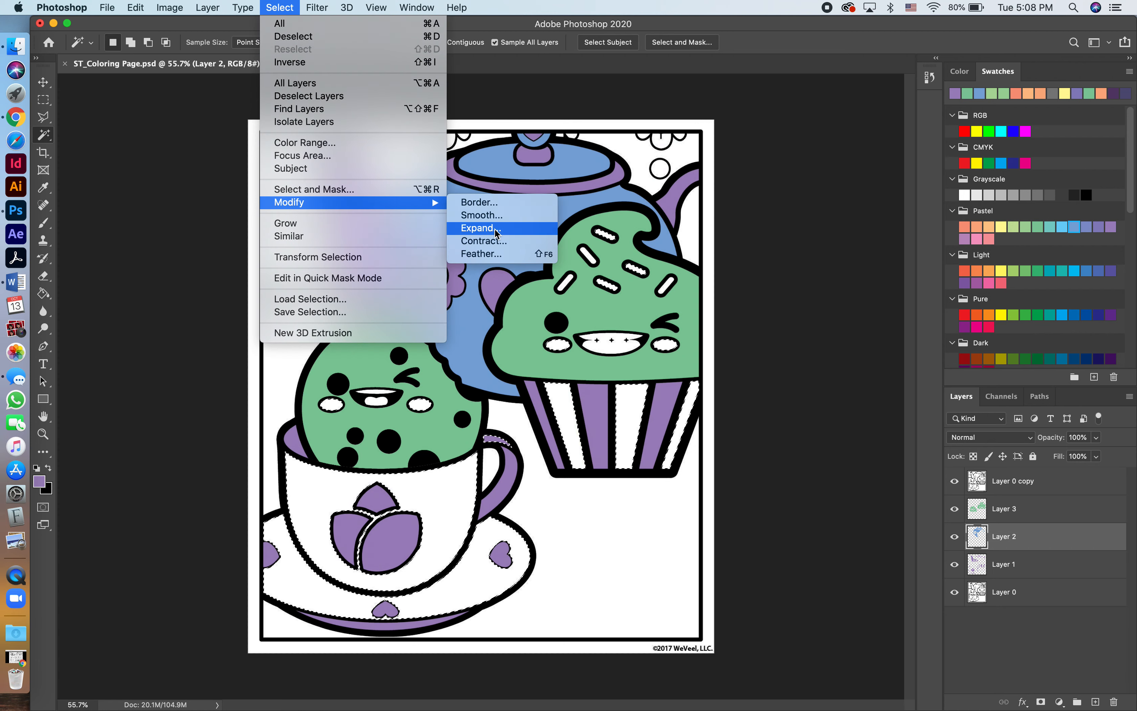
{"action": "left_click", "coordinate": [482, 229]}
{"action": "left_click", "coordinate": [655, 350]}
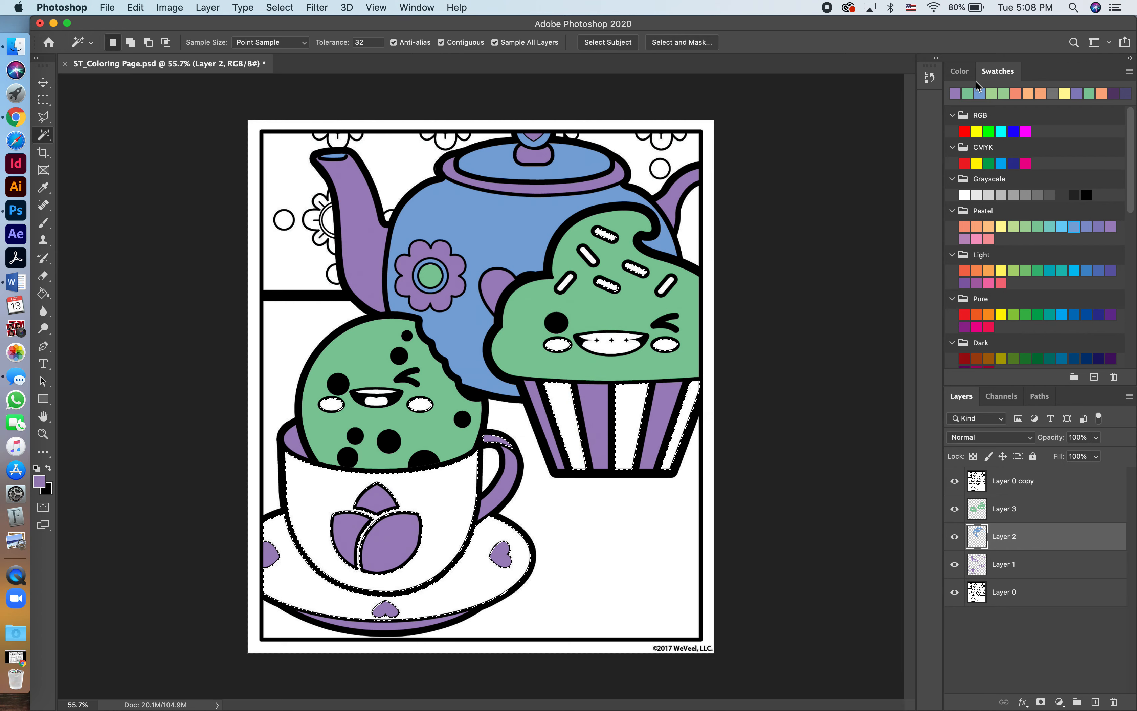
{"action": "left_click", "coordinate": [979, 93]}
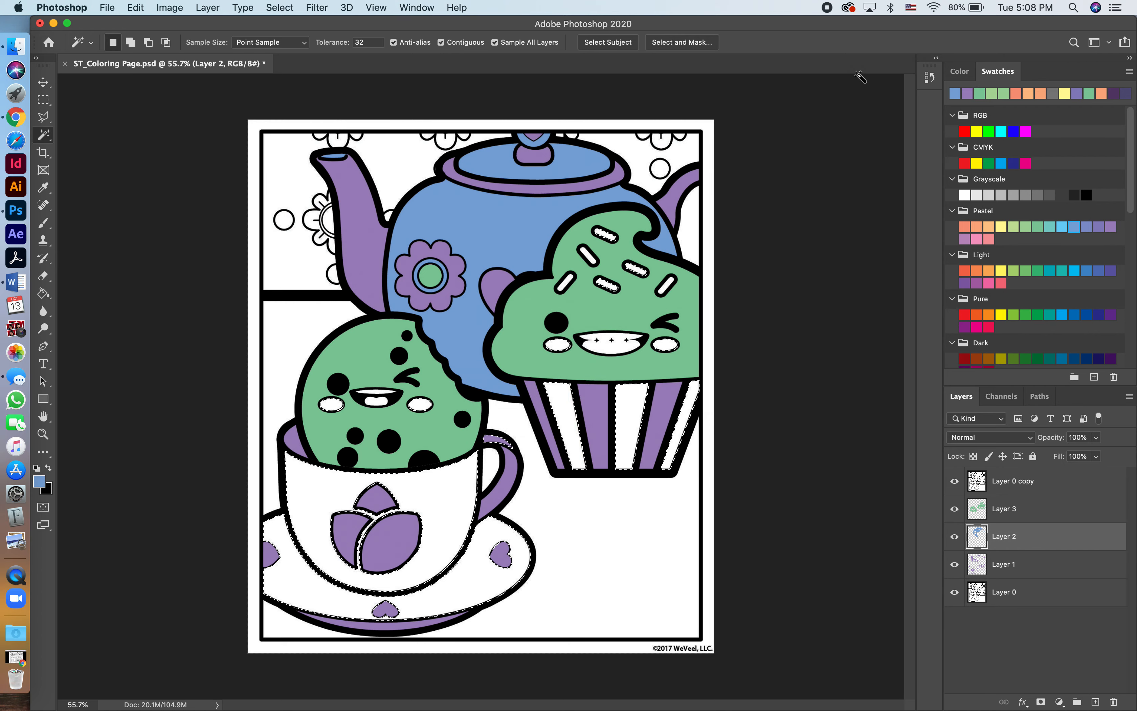
{"action": "key", "text": "g"}
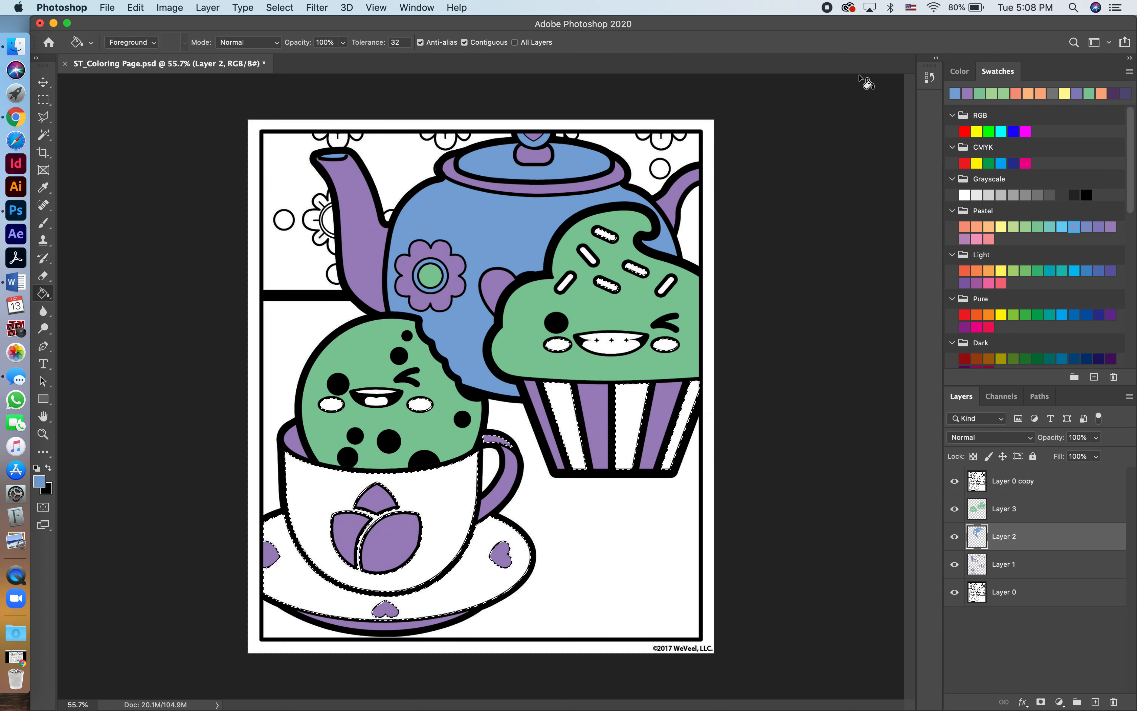
{"action": "left_click", "coordinate": [630, 428]}
{"action": "key", "text": "super+d"}
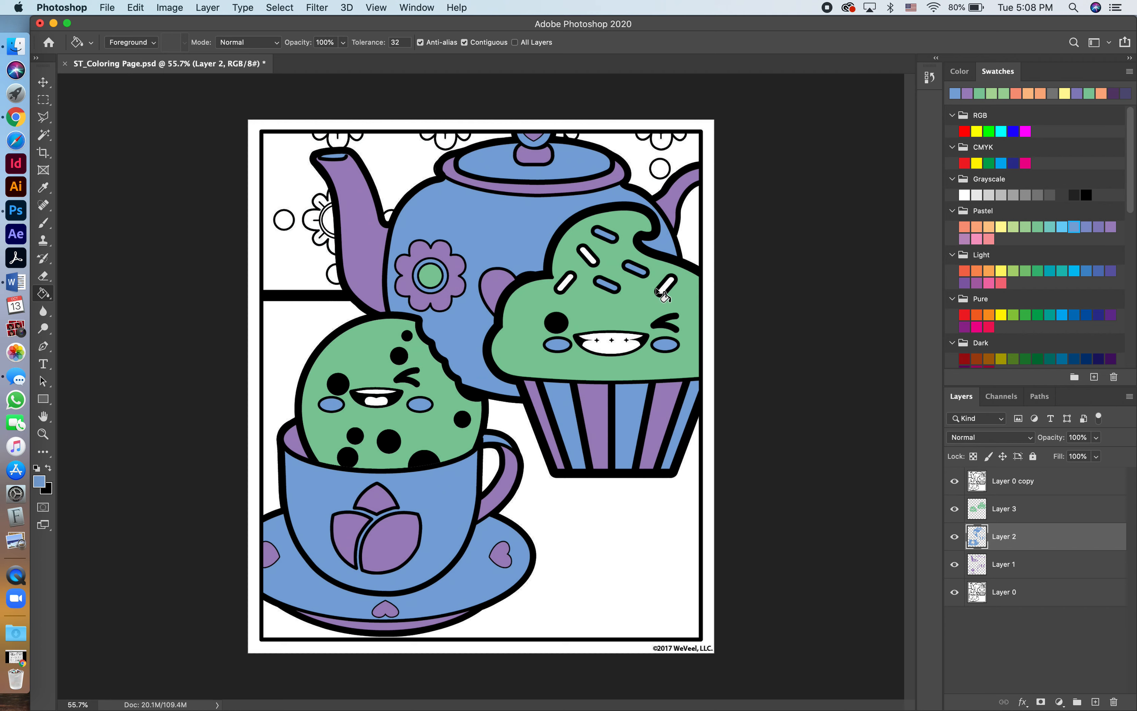
On Layer 1, select the upper white frosting sprinkle with the Magic Wand and expand the selection by 3 pixels.
{"action": "key", "text": "w"}
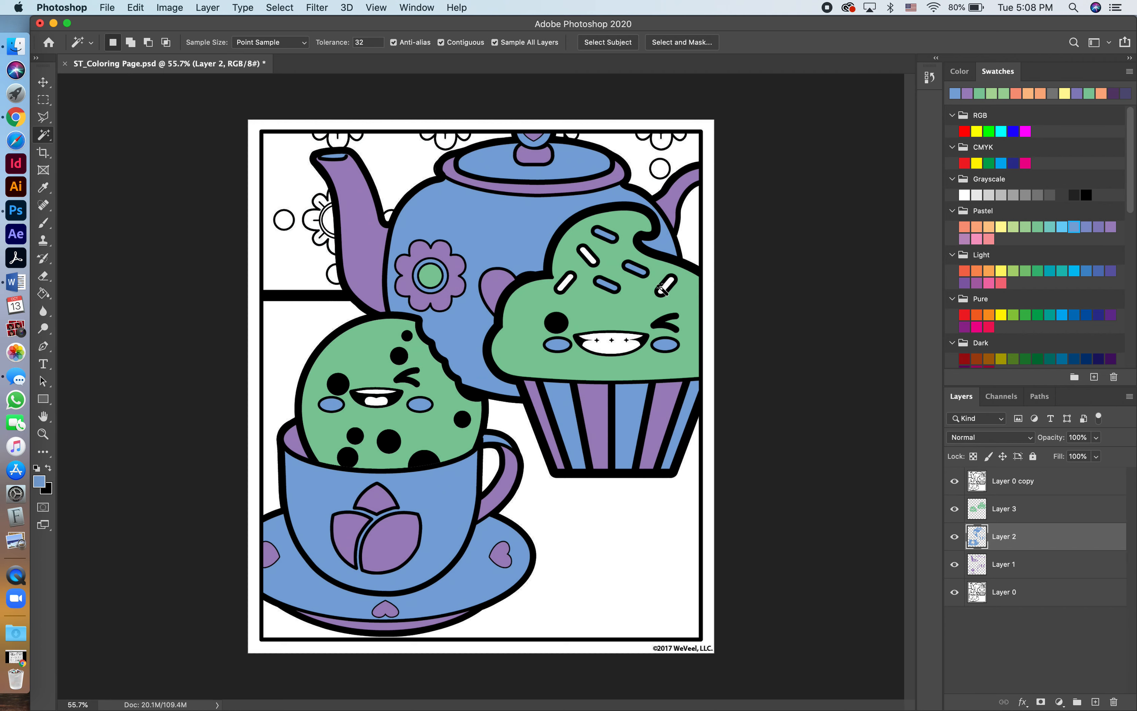
{"action": "left_click", "coordinate": [1006, 564]}
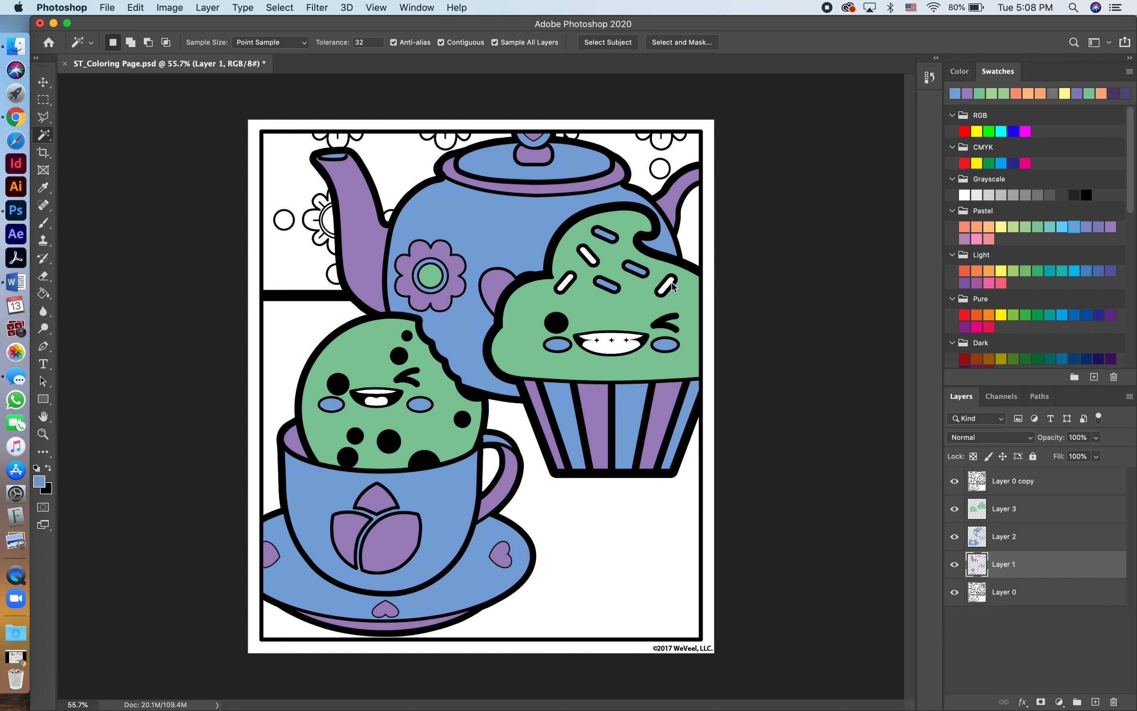
{"action": "left_click", "coordinate": [591, 254], "text": "shift"}
{"action": "left_click", "coordinate": [278, 8]}
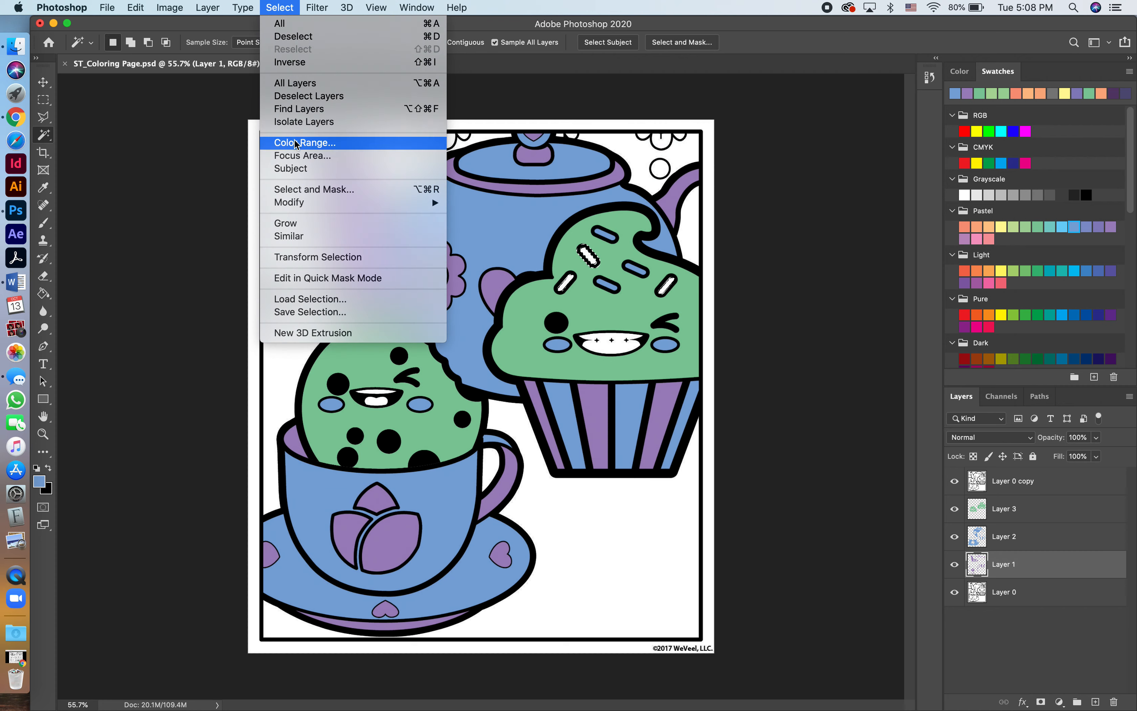
{"action": "mouse_move", "coordinate": [292, 204]}
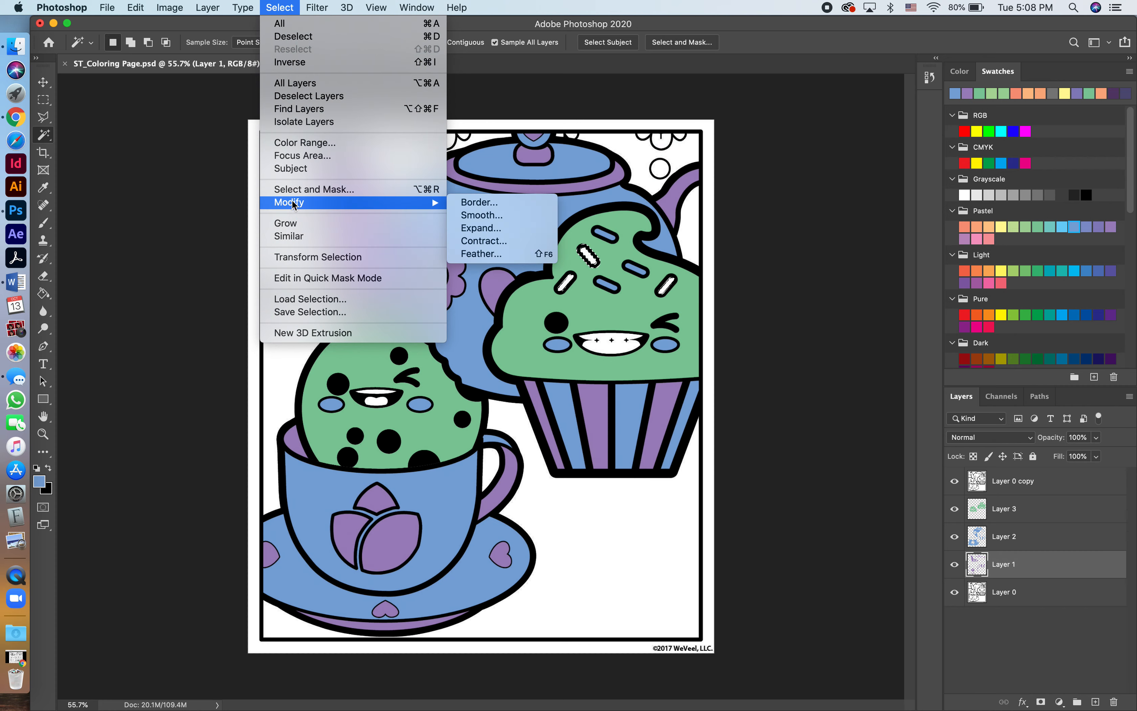
{"action": "left_click", "coordinate": [492, 229]}
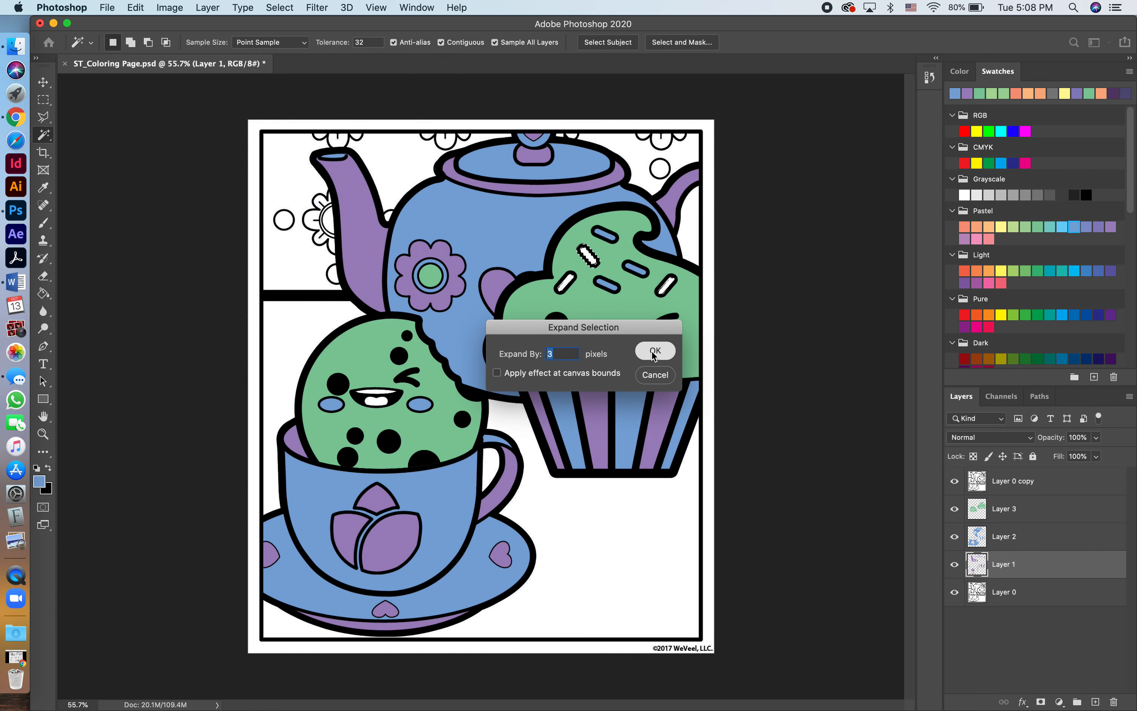
{"action": "left_click", "coordinate": [654, 351]}
{"action": "scroll", "coordinate": [625, 285], "scroll_direction": "up", "scroll_amount": 6}
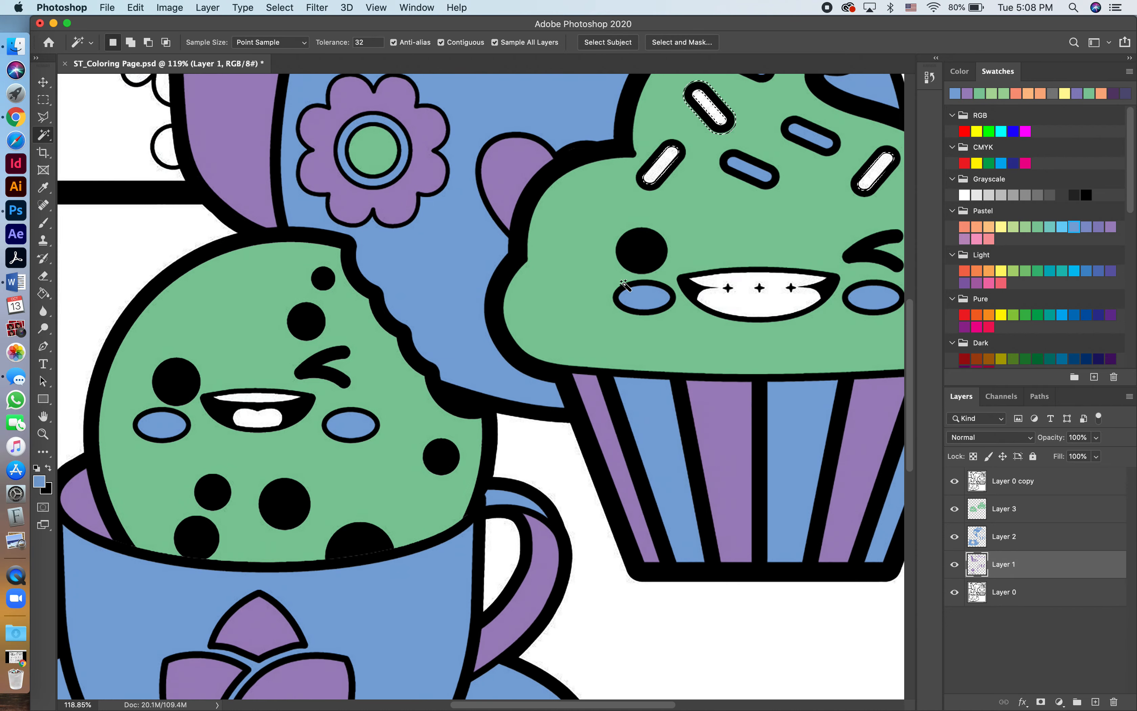
{"action": "scroll", "coordinate": [625, 285], "scroll_direction": "up", "scroll_amount": 3}
{"action": "scroll", "coordinate": [625, 285], "scroll_direction": "right", "scroll_amount": 4}
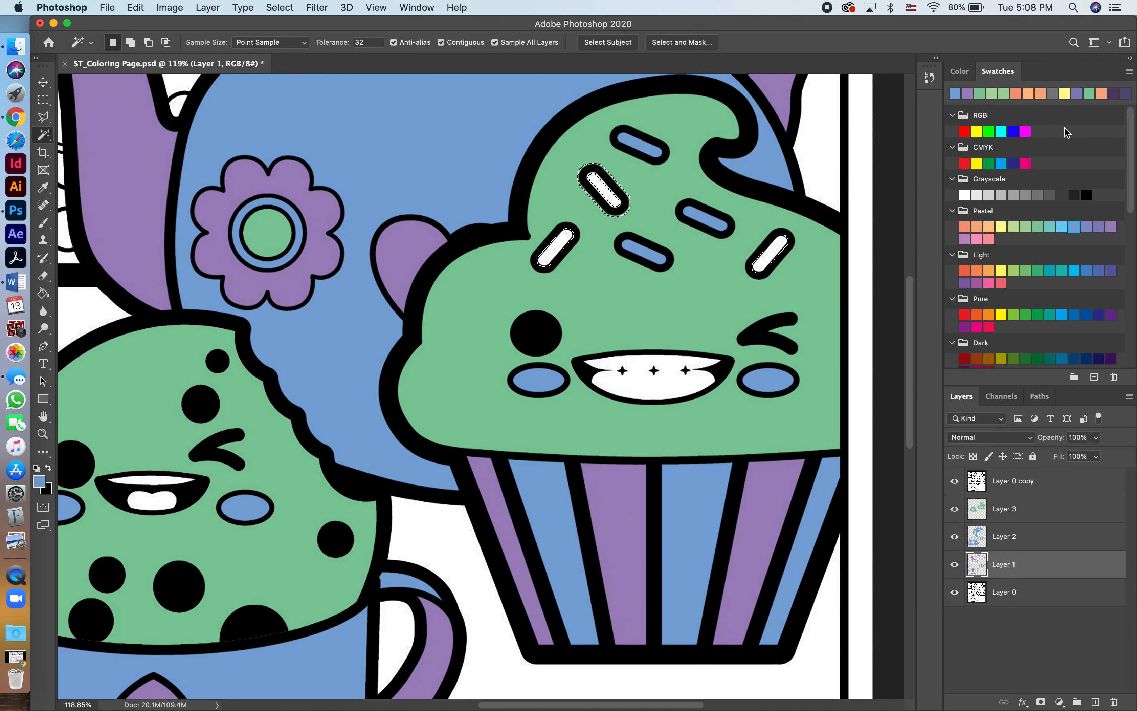
Choose the recently used purple swatch and select the two white frosting sprinkles beside the blue ones on either side.
{"action": "left_click", "coordinate": [964, 94]}
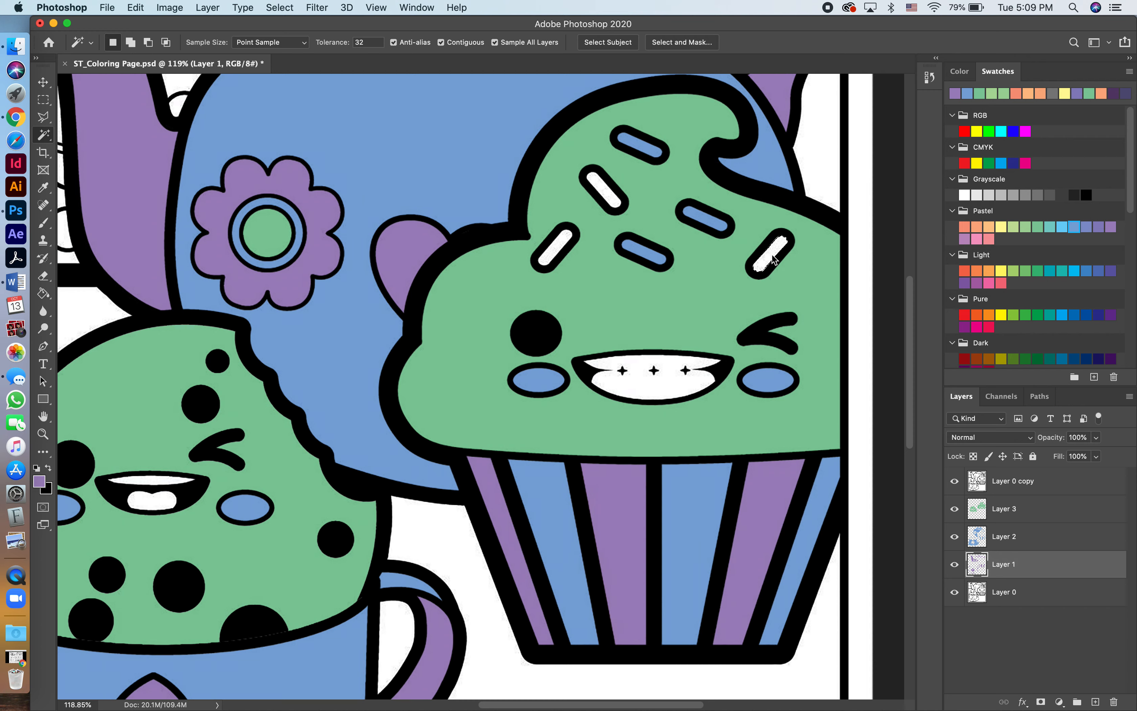
{"action": "key", "text": "shift"}
{"action": "left_click", "coordinate": [559, 253], "text": "shift"}
Expand the selection, fill both outer sprinkles with purple on Layer 1, and deselect.
{"action": "left_click", "coordinate": [281, 7]}
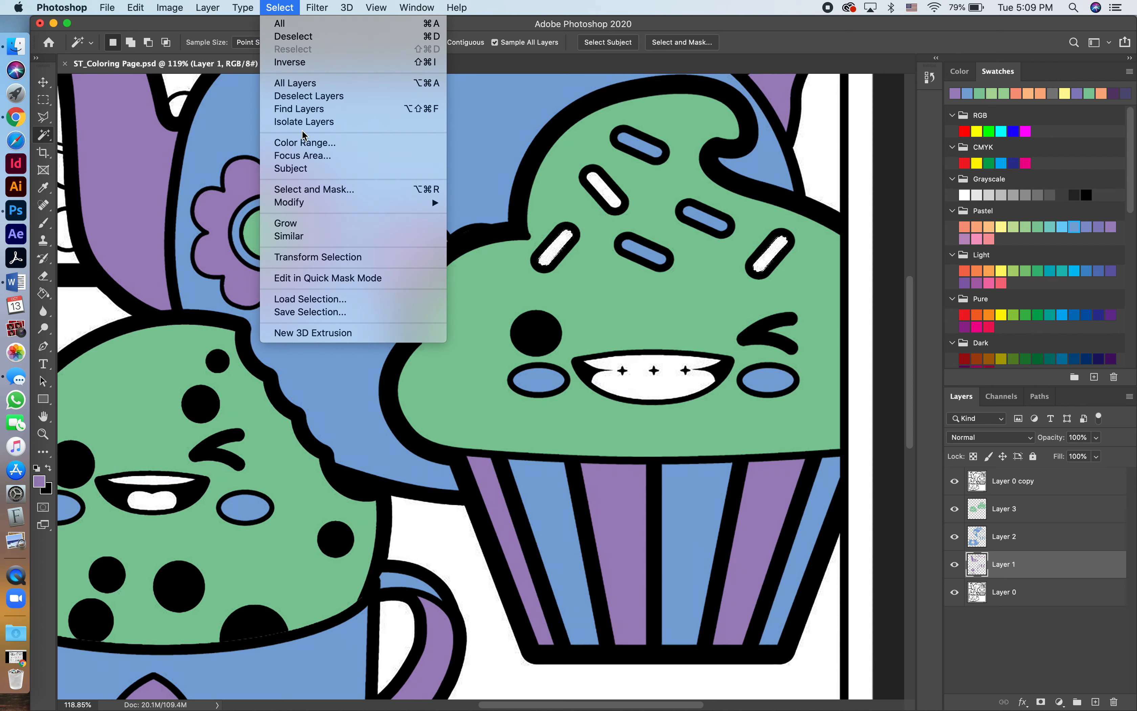
{"action": "mouse_move", "coordinate": [308, 202]}
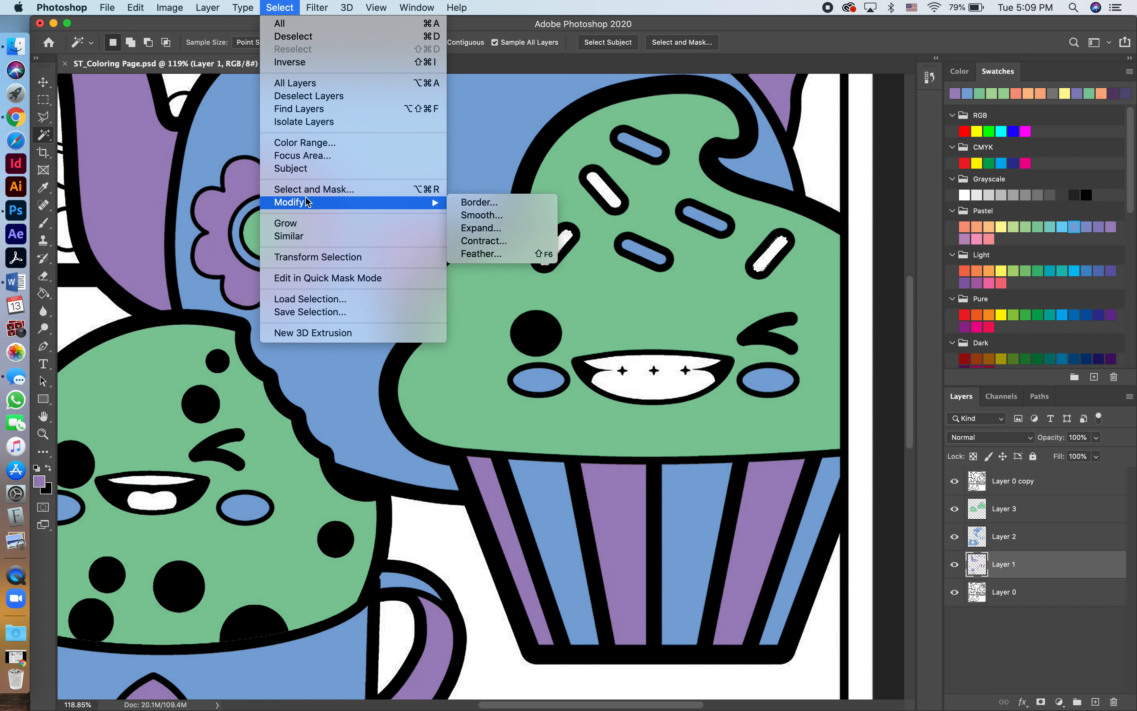
{"action": "left_click", "coordinate": [492, 233]}
{"action": "left_click", "coordinate": [645, 357]}
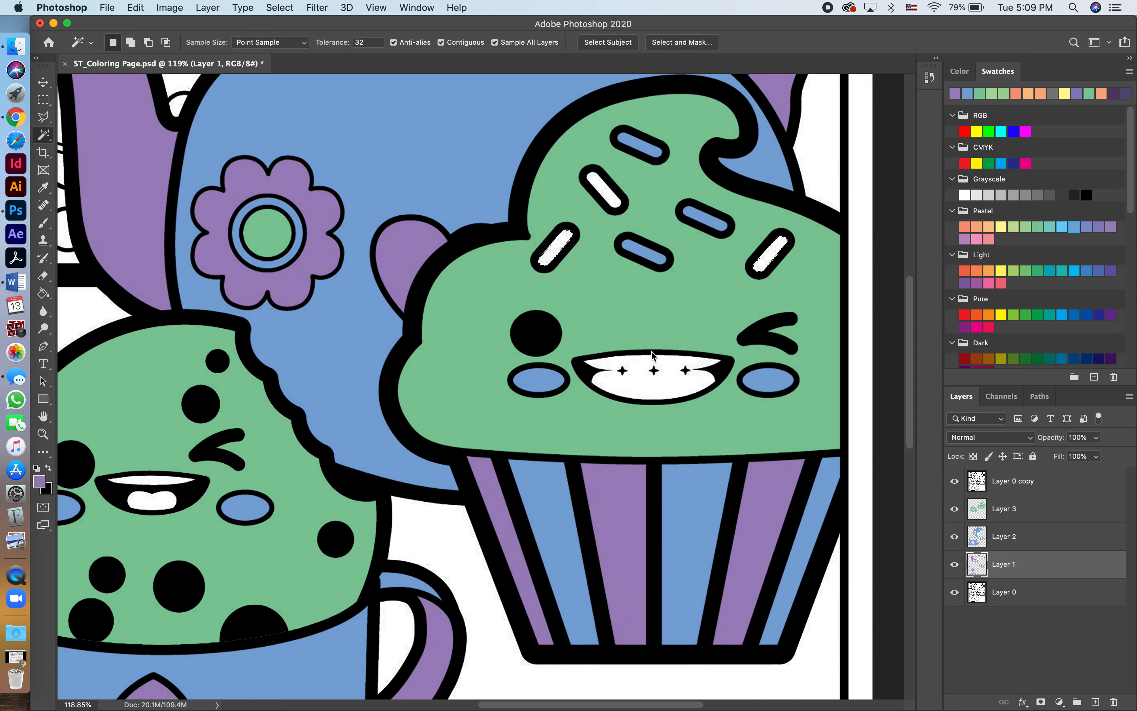
{"action": "key", "text": "g"}
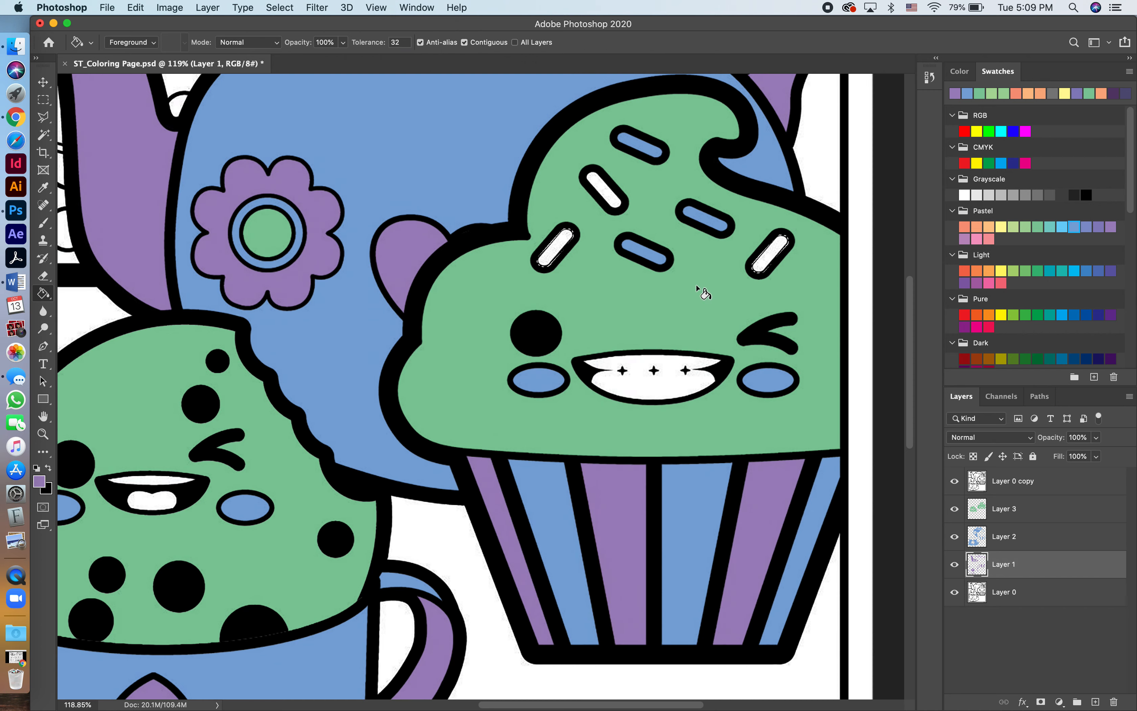
{"action": "left_click", "coordinate": [769, 255]}
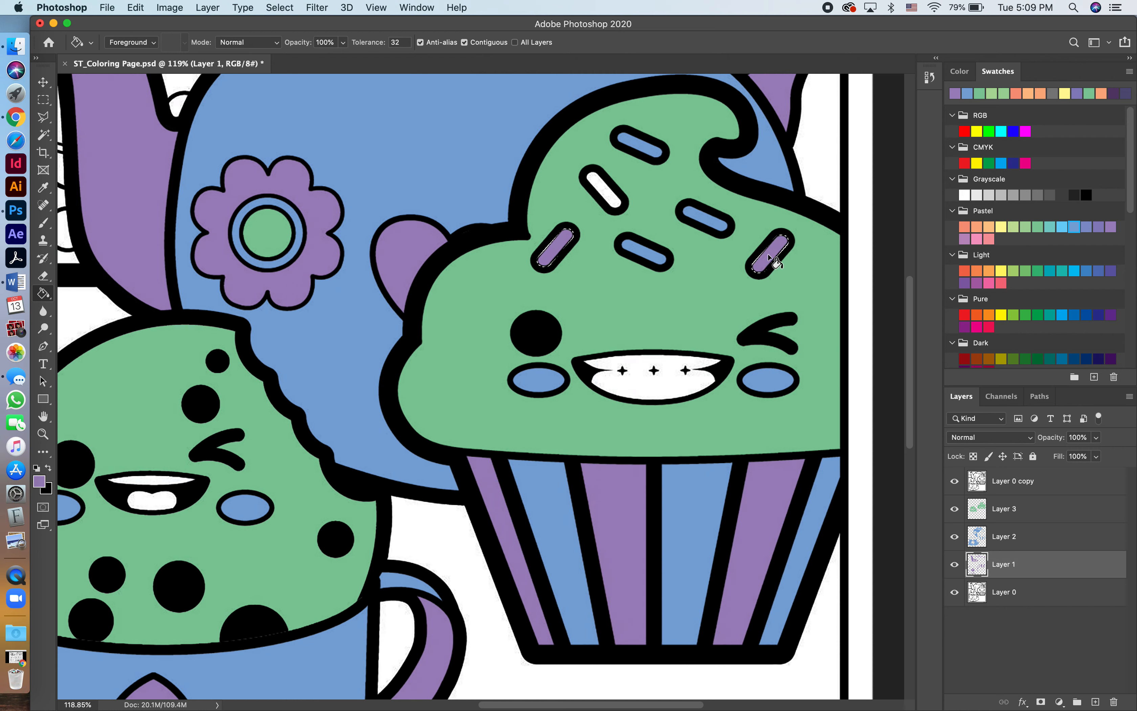
{"action": "key", "text": "super+d"}
Outline the last white frosting sprinkle with the Polygonal Lasso and fill it with purple on Layer 1.
{"action": "left_click", "coordinate": [43, 118]}
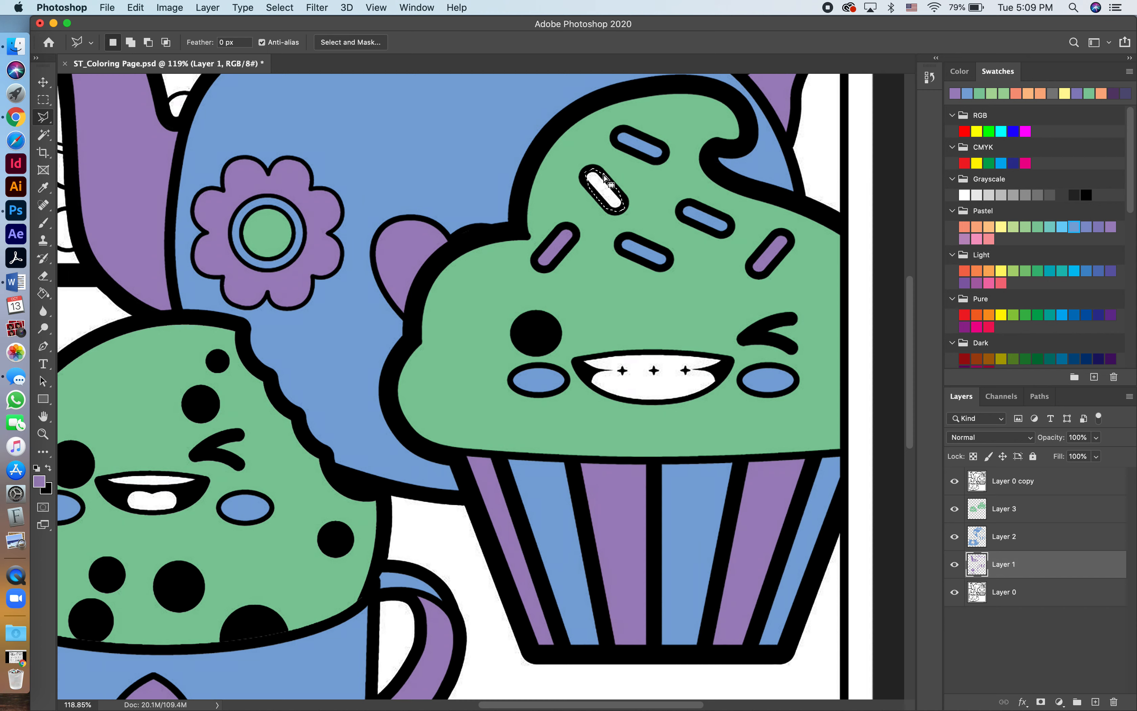
{"action": "key", "text": "g"}
{"action": "left_click", "coordinate": [609, 195]}
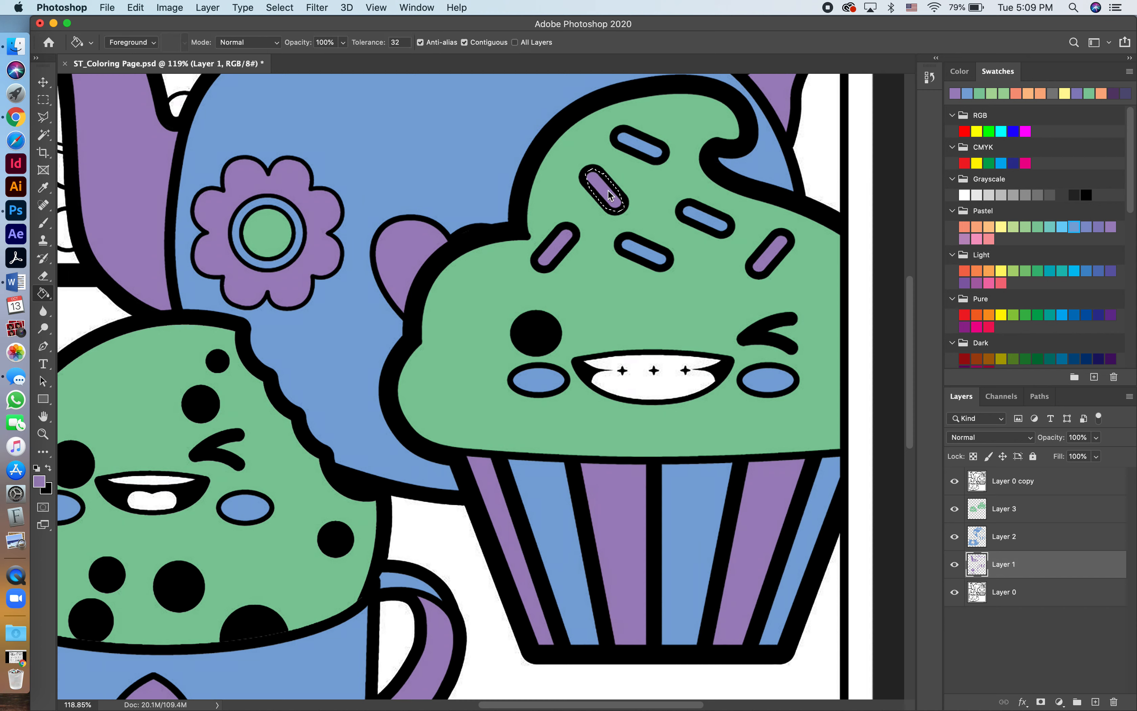
{"action": "scroll", "coordinate": [616, 216], "scroll_direction": "down", "scroll_amount": 5}
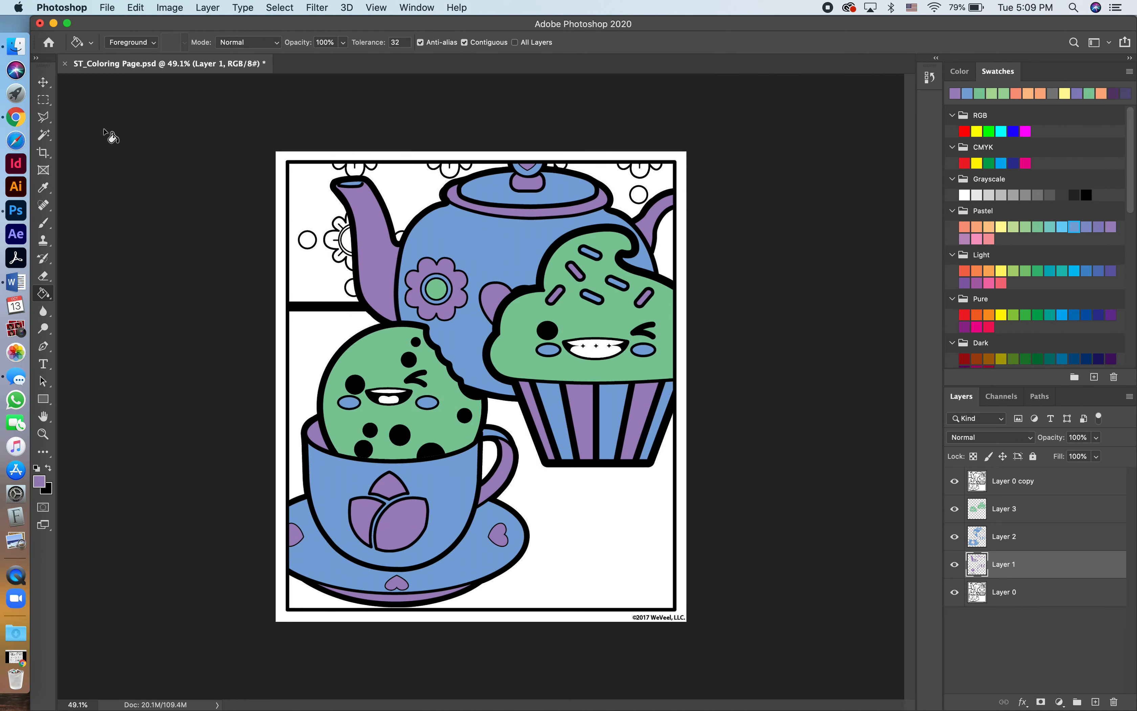
Select the white tabletop areas around the cup, cookie and cupcake with the Magic Wand.
{"action": "left_click", "coordinate": [42, 136]}
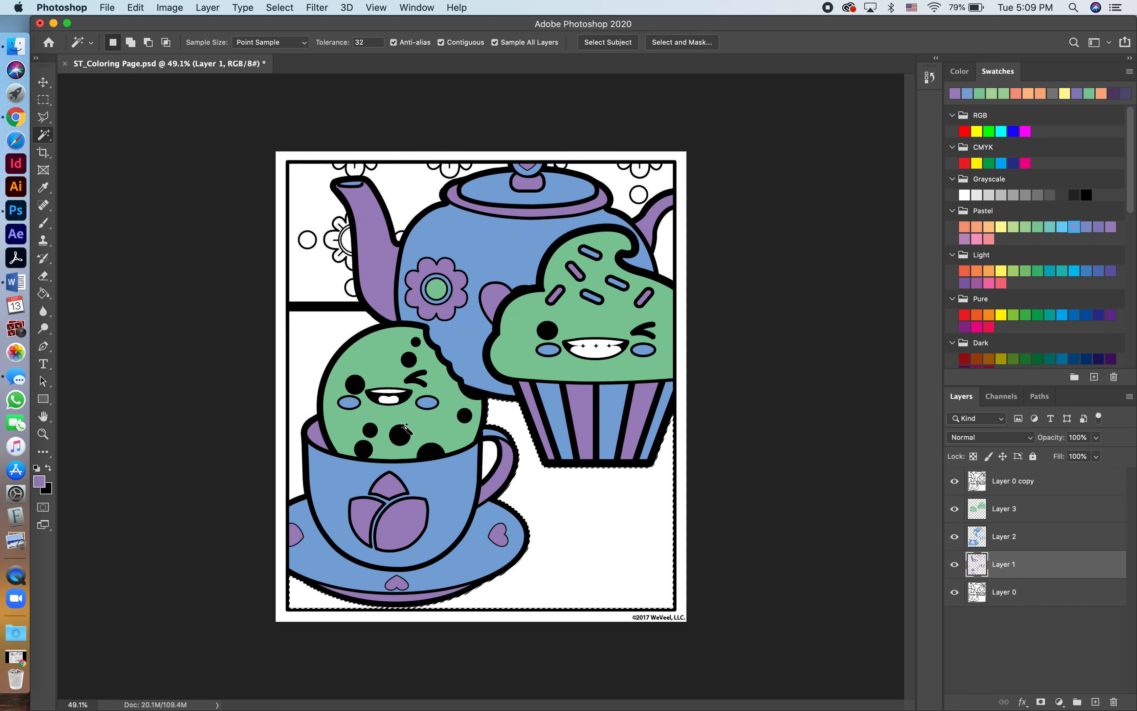
{"action": "key", "text": "shift"}
{"action": "left_click", "coordinate": [335, 343], "text": "shift"}
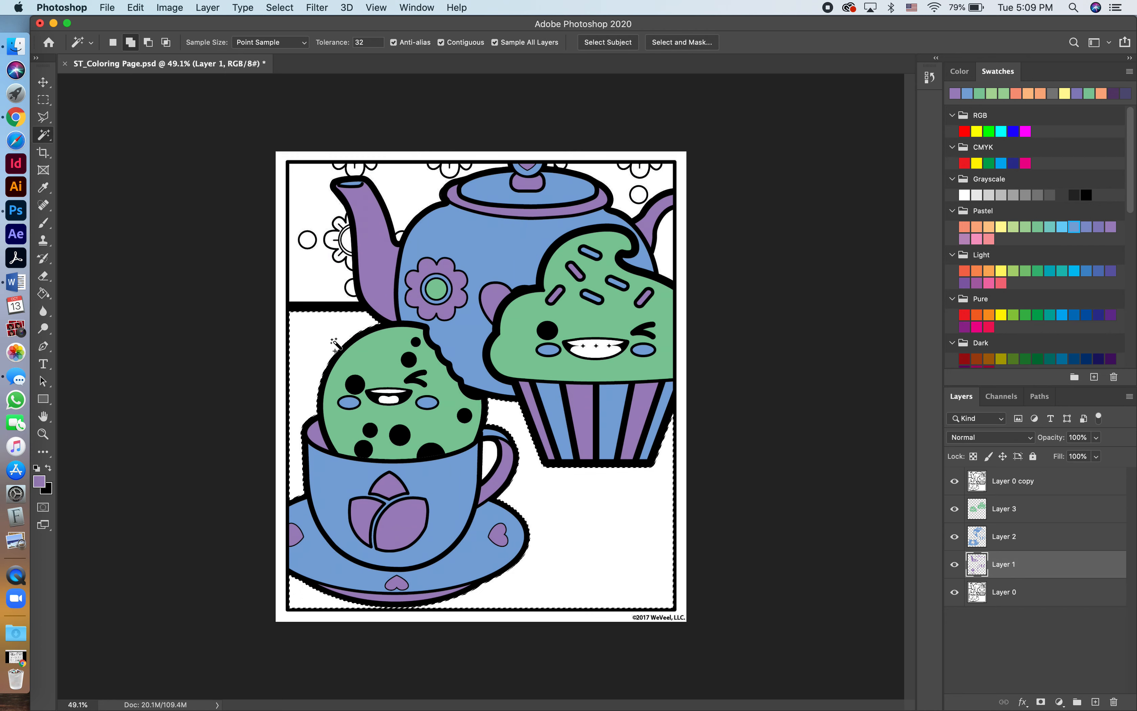
{"action": "key", "text": "shift"}
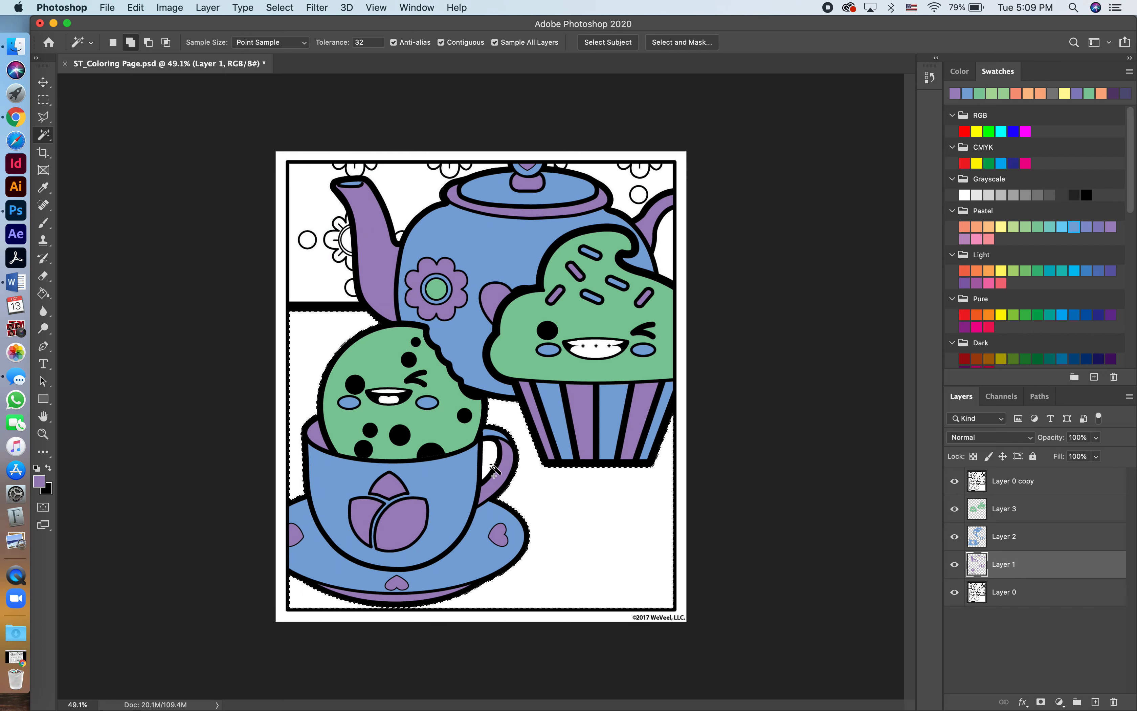
Lighten the recently used green with the Brightness Cube and fill the selected tabletop areas with it on Layer 1.
{"action": "left_click", "coordinate": [982, 93]}
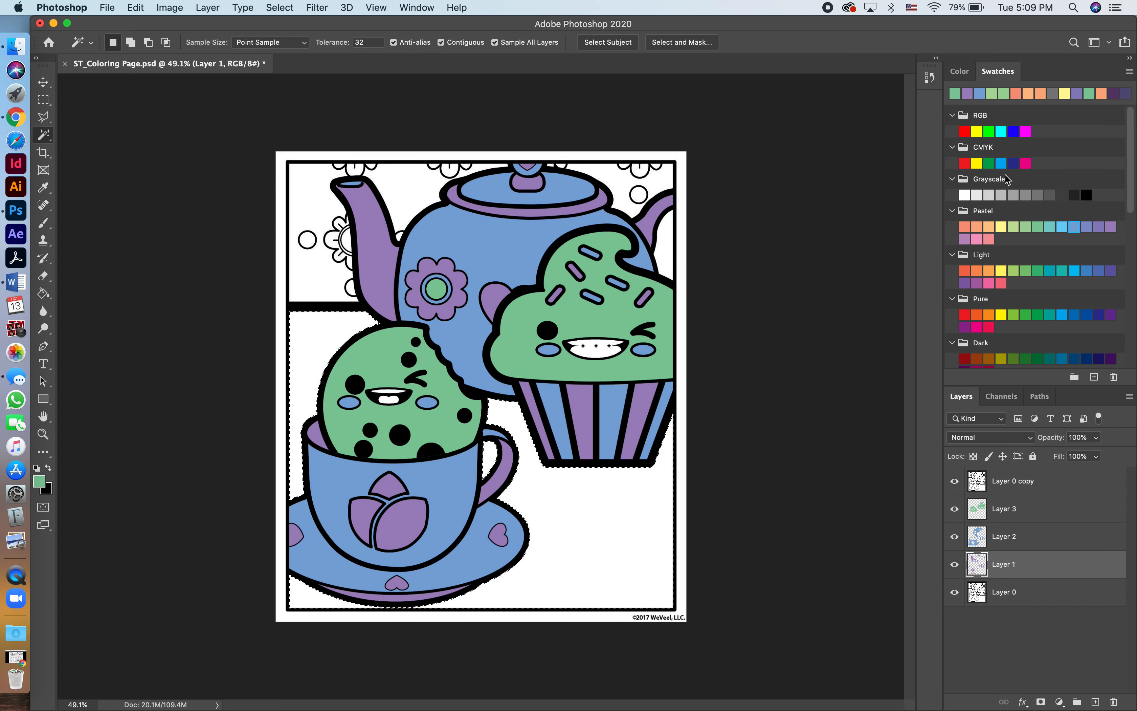
{"action": "left_click", "coordinate": [960, 71]}
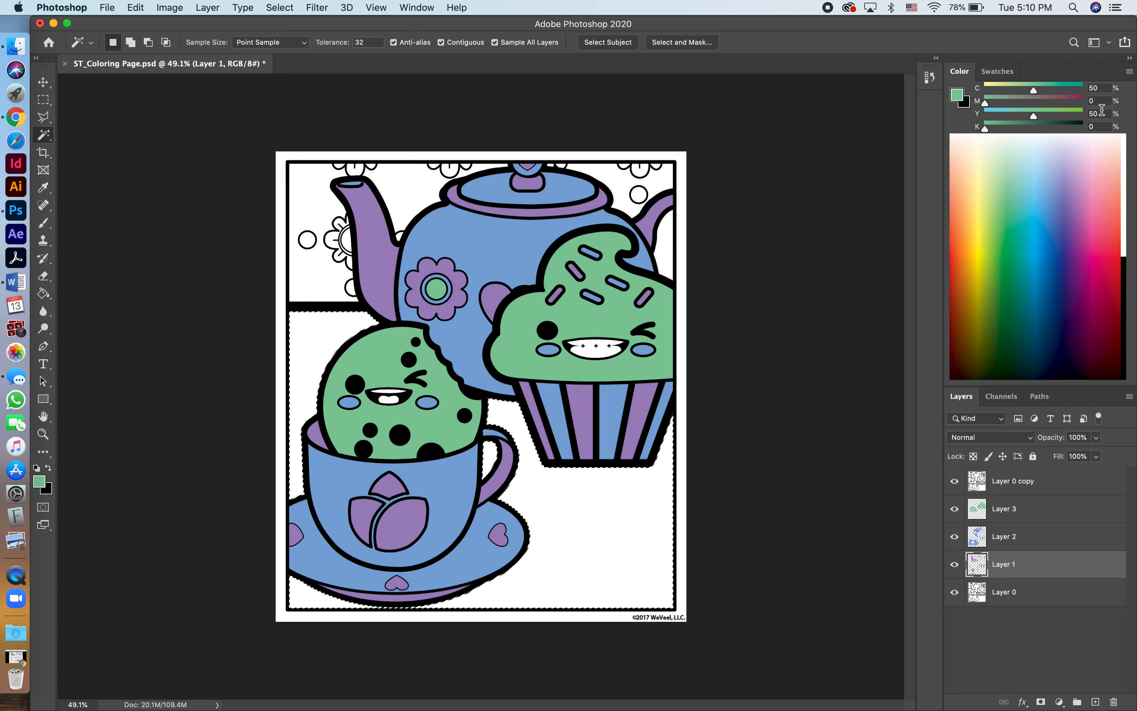
{"action": "left_click", "coordinate": [1129, 72]}
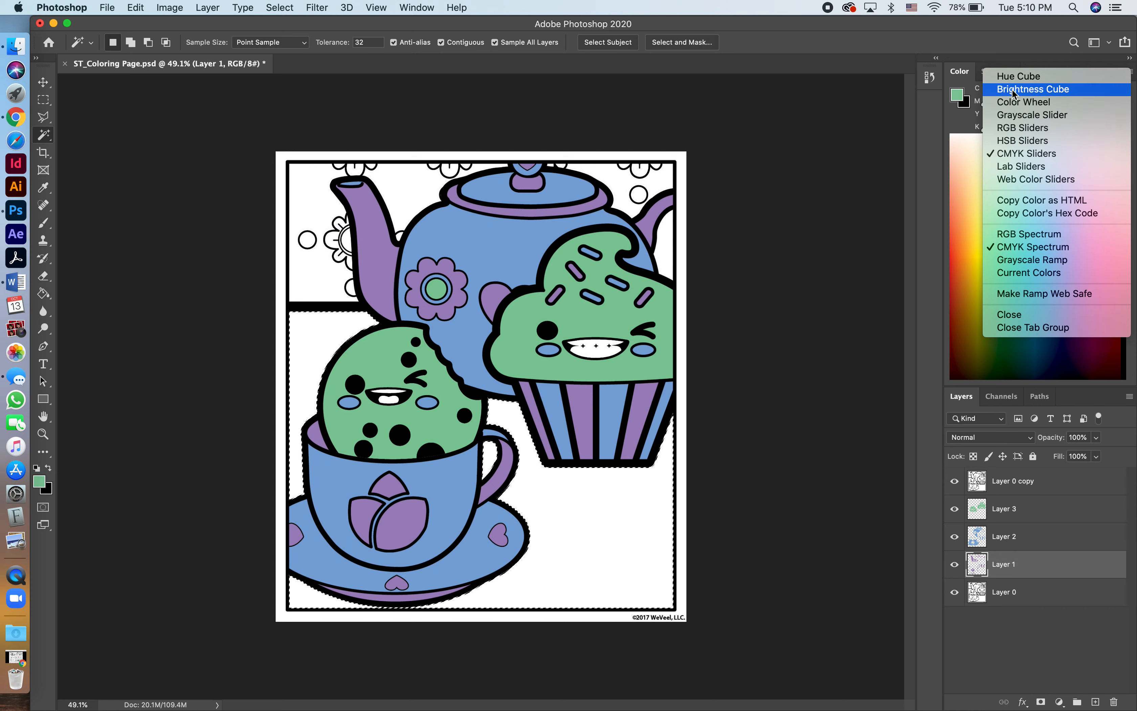
{"action": "left_click", "coordinate": [1068, 90]}
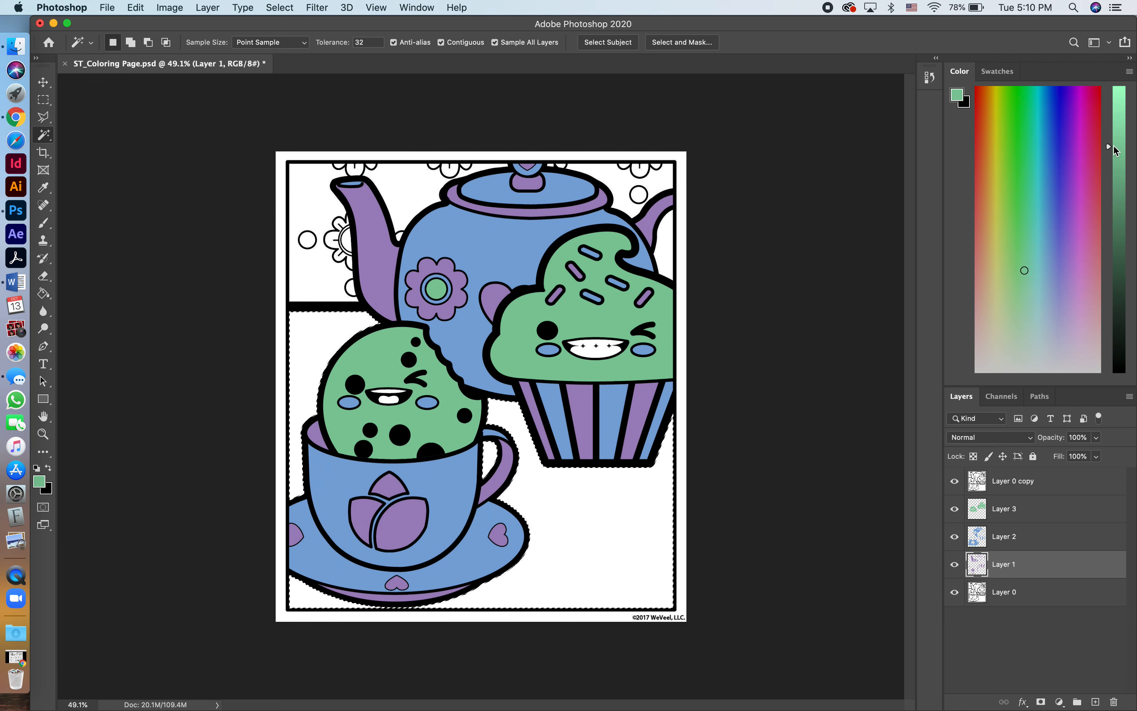
{"action": "left_click_drag", "start_coordinate": [1110, 146], "coordinate": [1109, 103]}
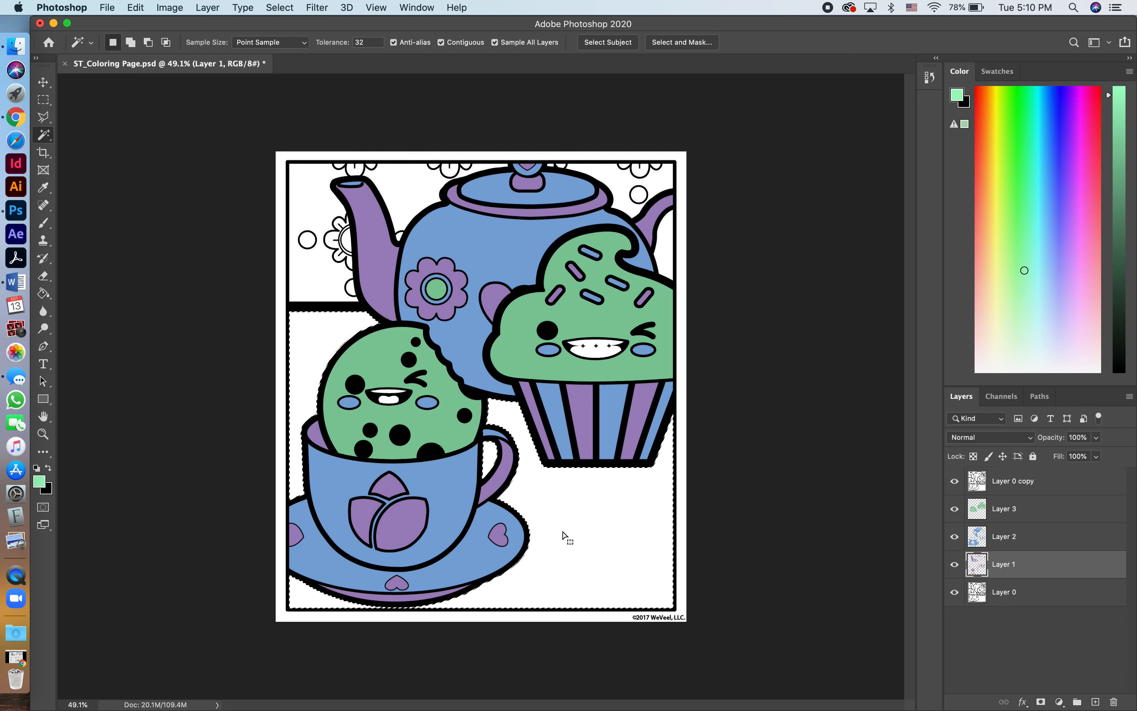
{"action": "key", "text": "g"}
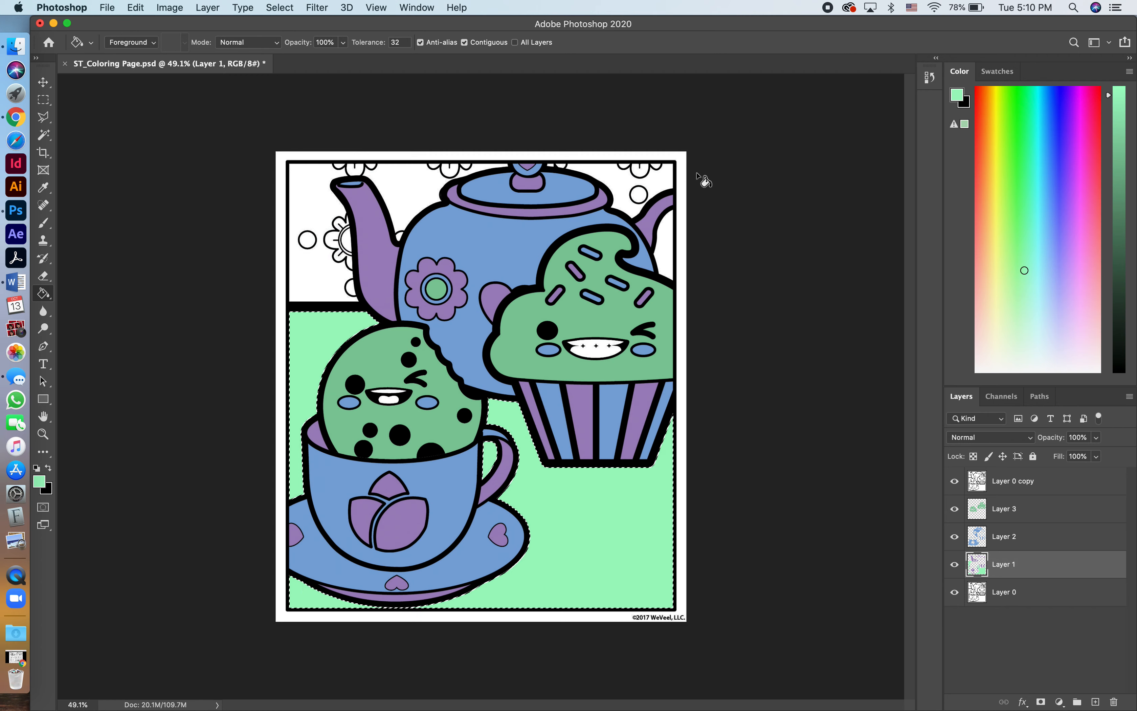
Refill the tabletop areas with the pastel yellow swatch on Layer 1 and deselect.
{"action": "left_click", "coordinate": [999, 71]}
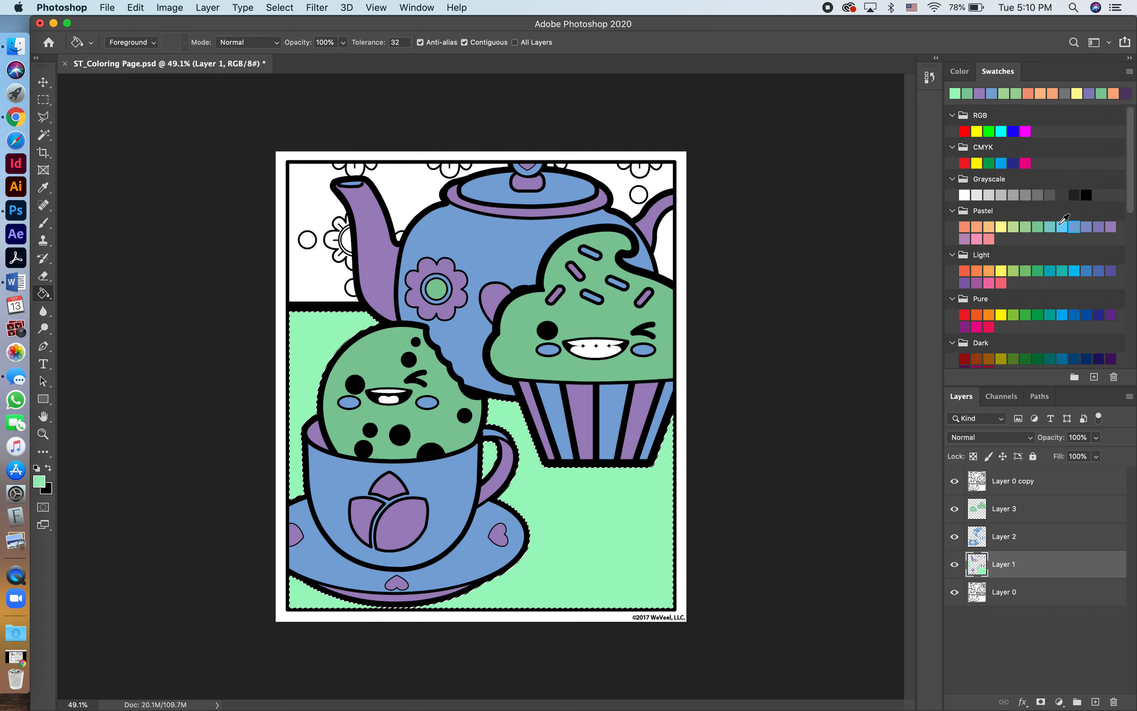
{"action": "left_click", "coordinate": [1003, 226]}
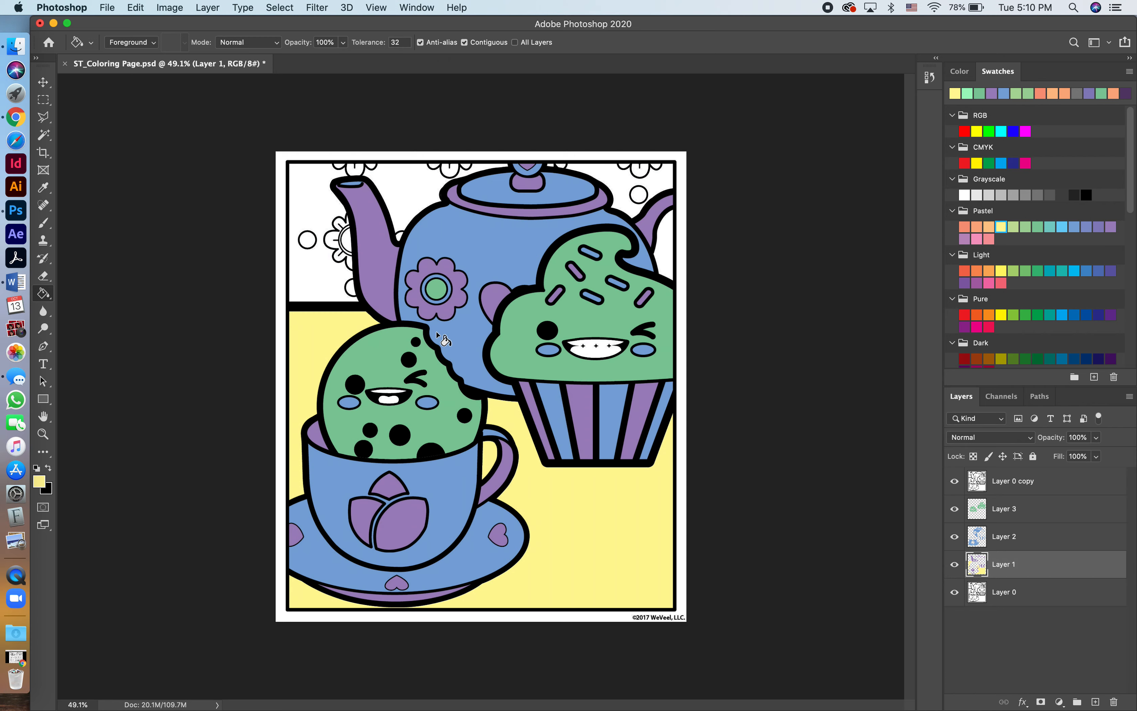
{"action": "scroll", "coordinate": [519, 397], "scroll_direction": "up", "scroll_amount": 1}
{"action": "scroll", "coordinate": [519, 399], "scroll_direction": "up", "scroll_amount": 2}
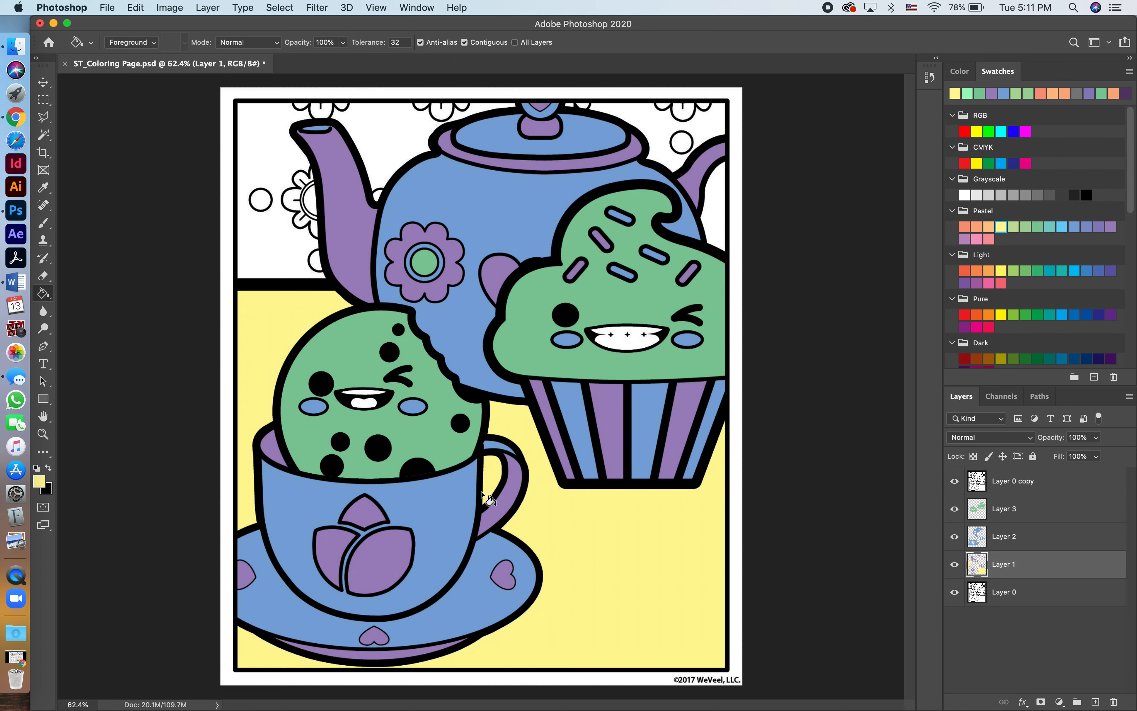
Select the yellow tabletop areas on both sides of the cup with the Magic Wand and expand the selection by 3 pixels.
{"action": "key", "text": "w"}
{"action": "left_click", "coordinate": [275, 346]}
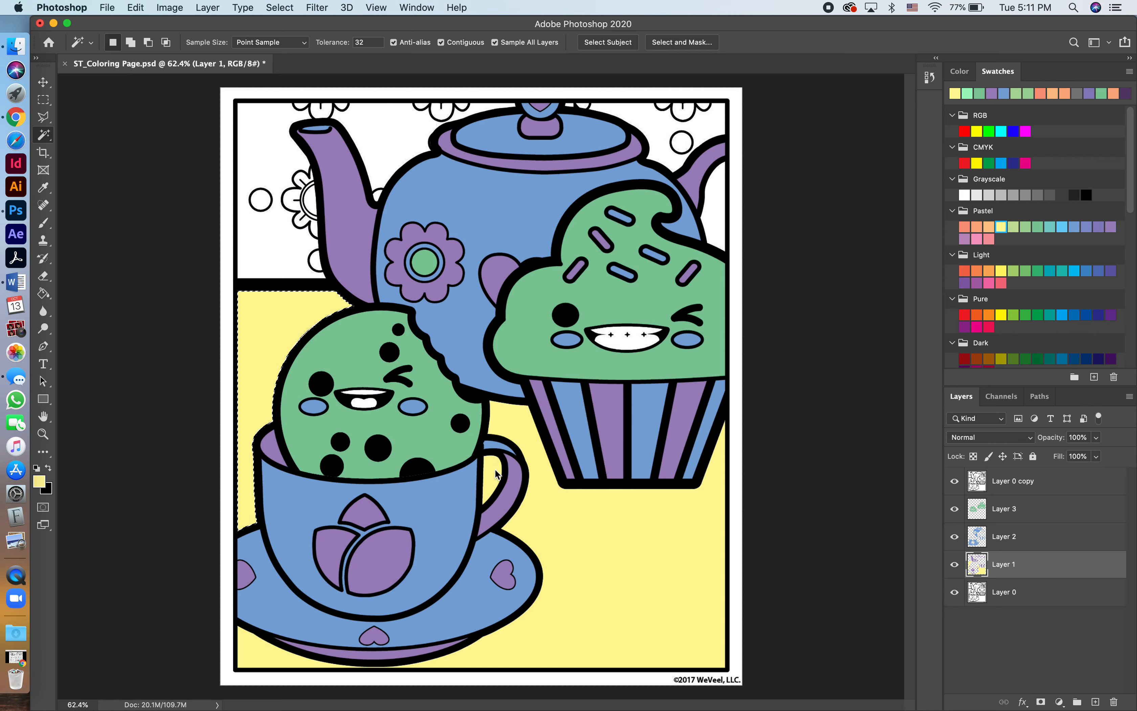
{"action": "left_click", "coordinate": [604, 574], "text": "shift"}
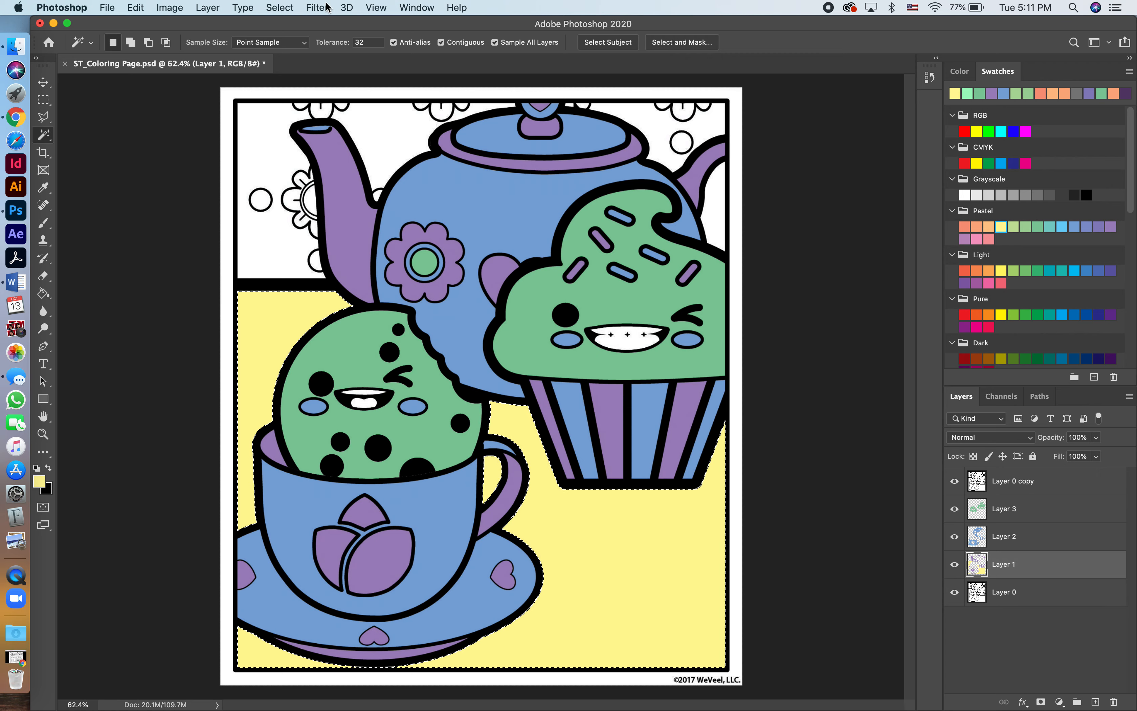
{"action": "left_click", "coordinate": [281, 9]}
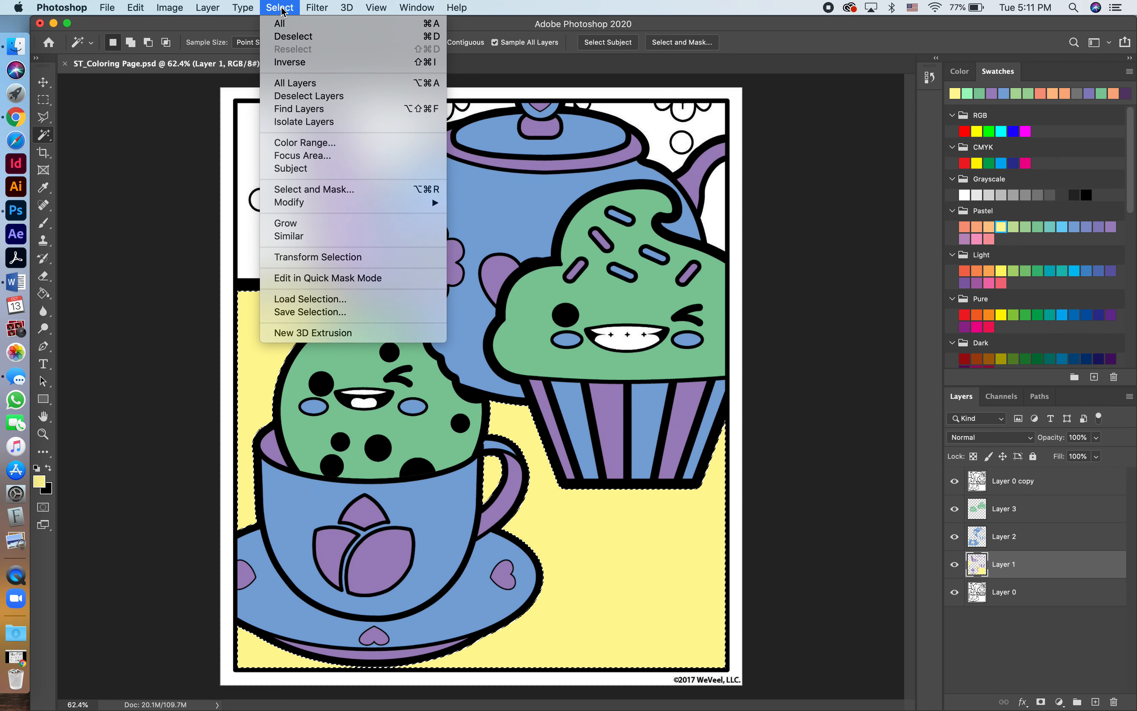
{"action": "mouse_move", "coordinate": [350, 203]}
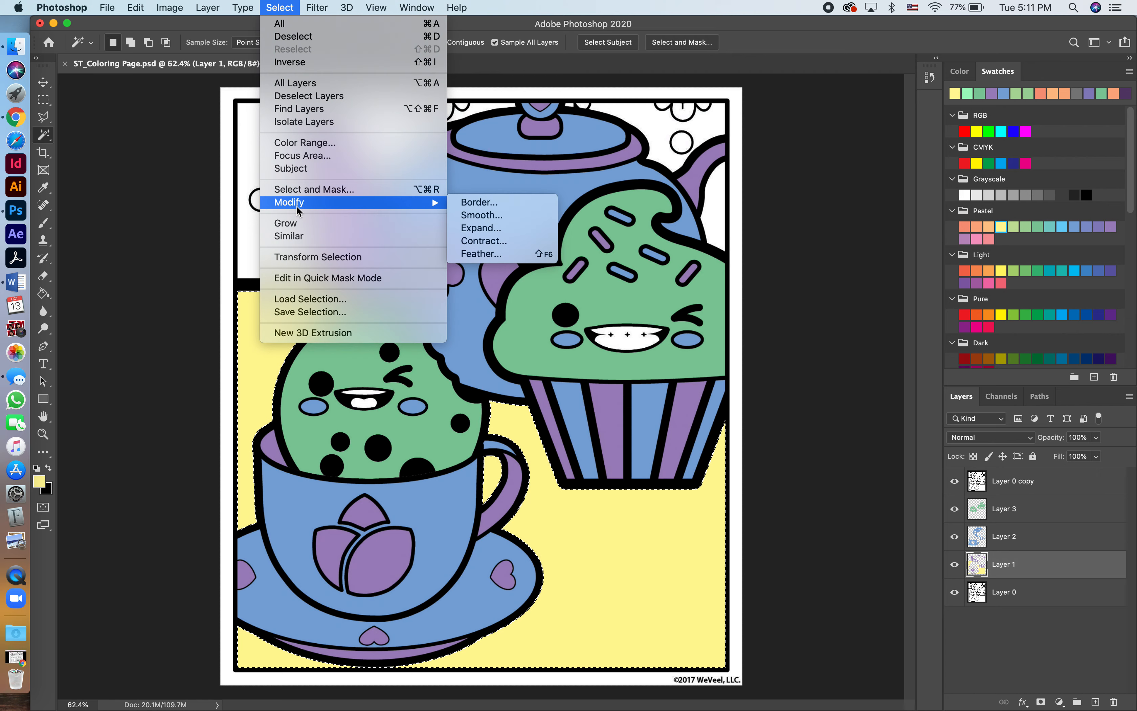
{"action": "left_click", "coordinate": [472, 231]}
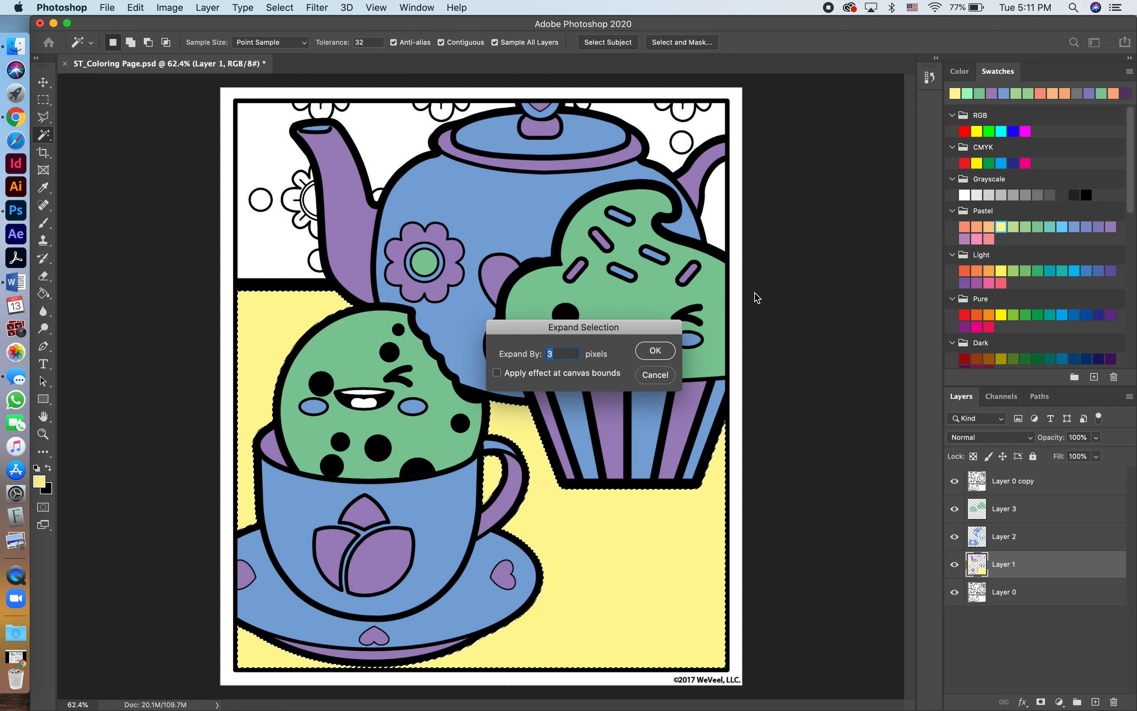
{"action": "left_click", "coordinate": [653, 350]}
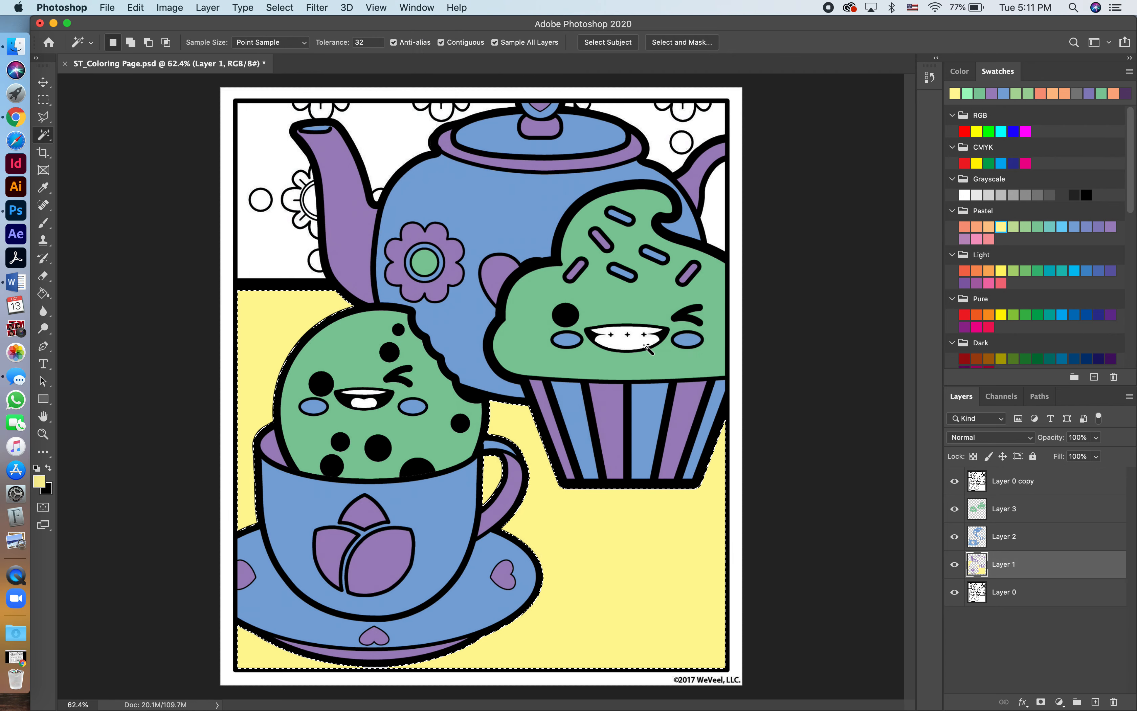
Undo the selection expansion and the tabletop color fills on Layer 1.
{"action": "key", "text": "super+z"}
{"action": "key", "text": "super+z"}
{"action": "key", "text": "super+z"}
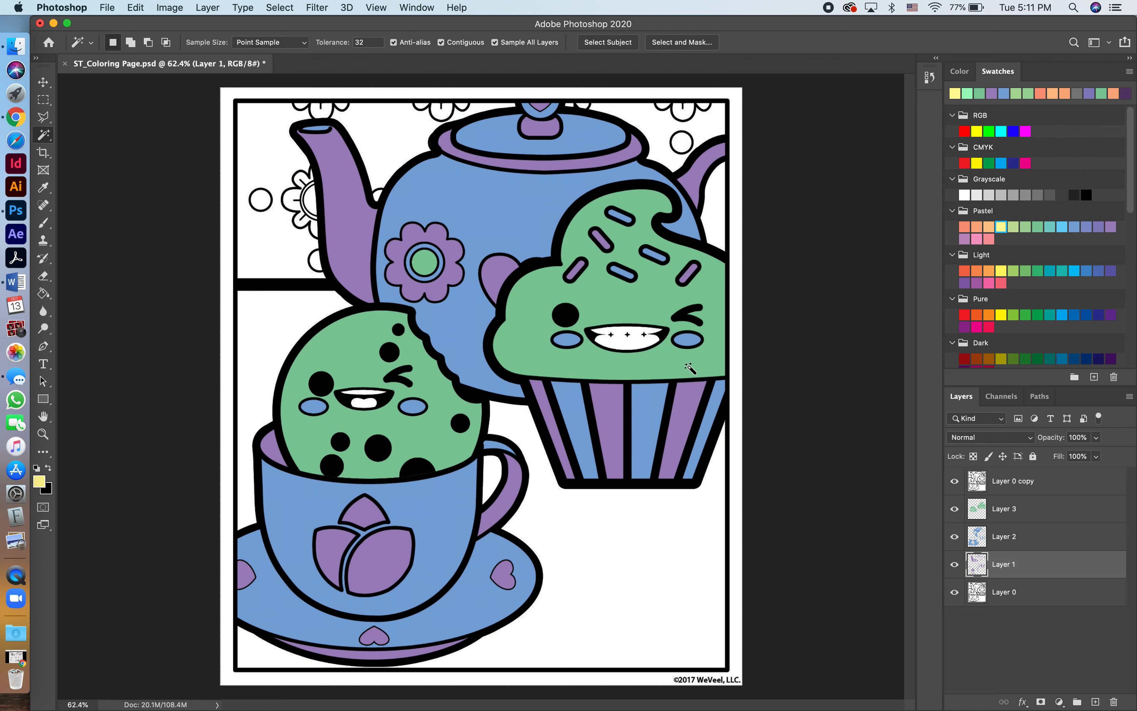
Create a new layer directly above Layer 1 and paste the yellow tabletop fill onto it.
{"action": "left_click", "coordinate": [1095, 702]}
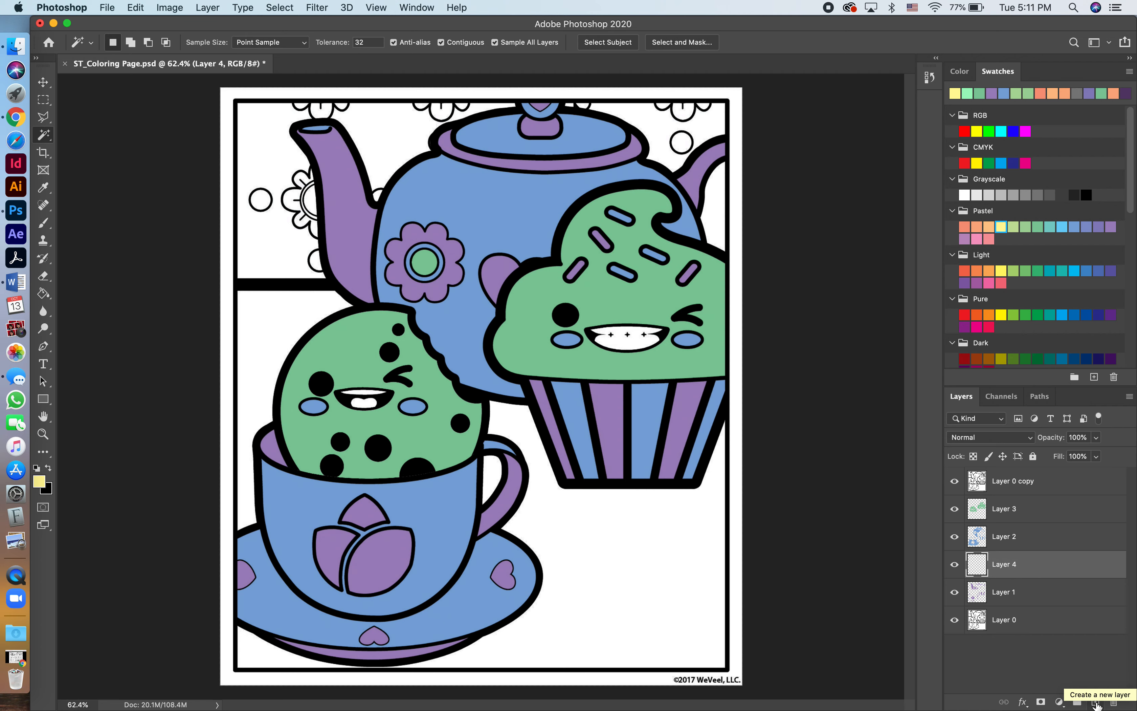
{"action": "key", "text": "alt+BackSpace"}
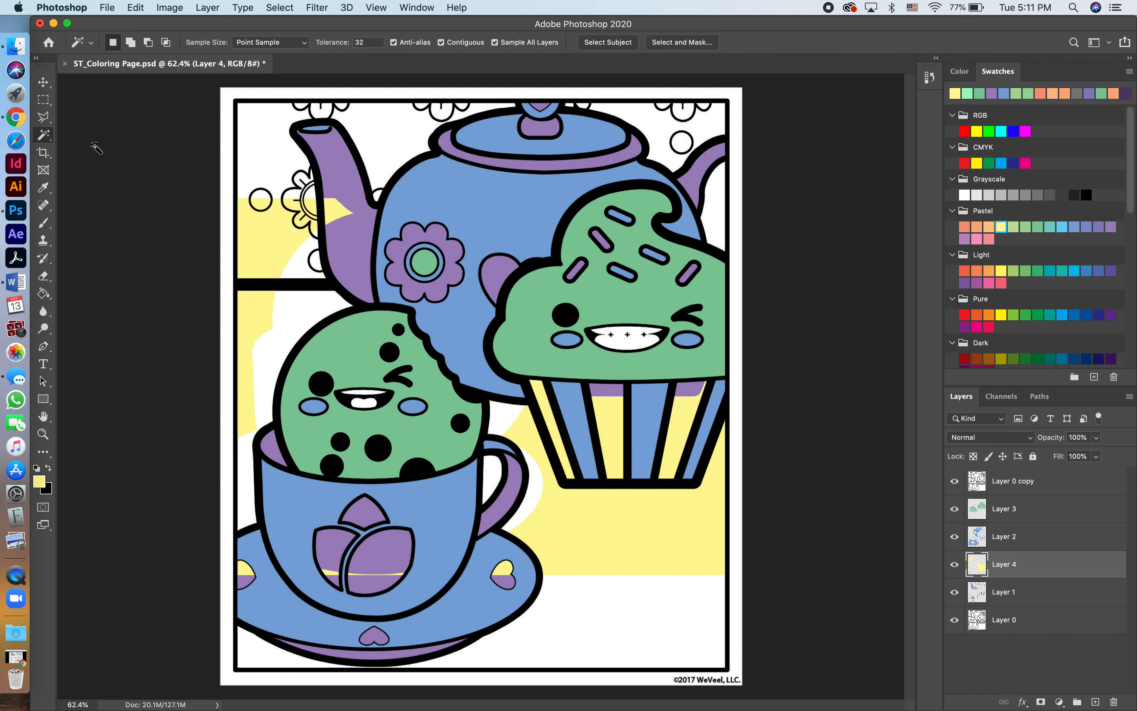
Try to move the pasted yellow fill down with the Move tool and undo the move.
{"action": "left_click", "coordinate": [42, 82]}
{"action": "left_click_drag", "start_coordinate": [596, 551], "coordinate": [599, 605]}
{"action": "key", "text": "super+z"}
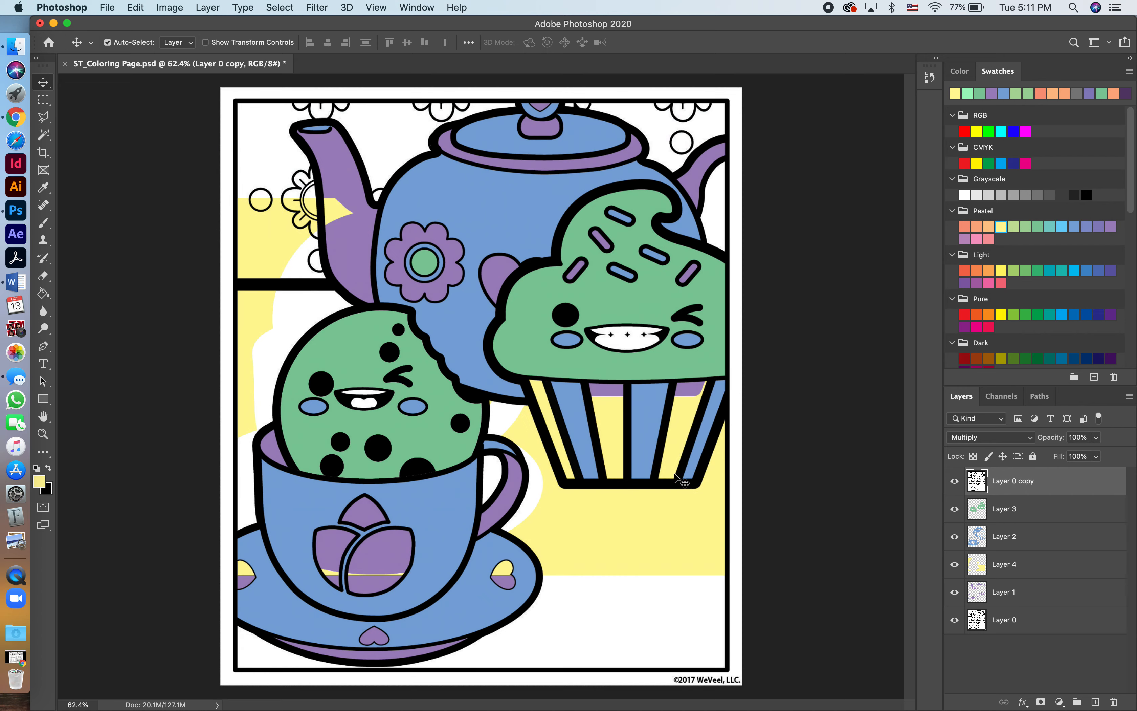
{"action": "key", "text": "super+shift+z"}
{"action": "key", "text": "super+z"}
Lock all attributes of the Layer 0 copy line-art layer, unlock it, and lock it again.
{"action": "left_click", "coordinate": [174, 9]}
{"action": "mouse_move", "coordinate": [199, 9]}
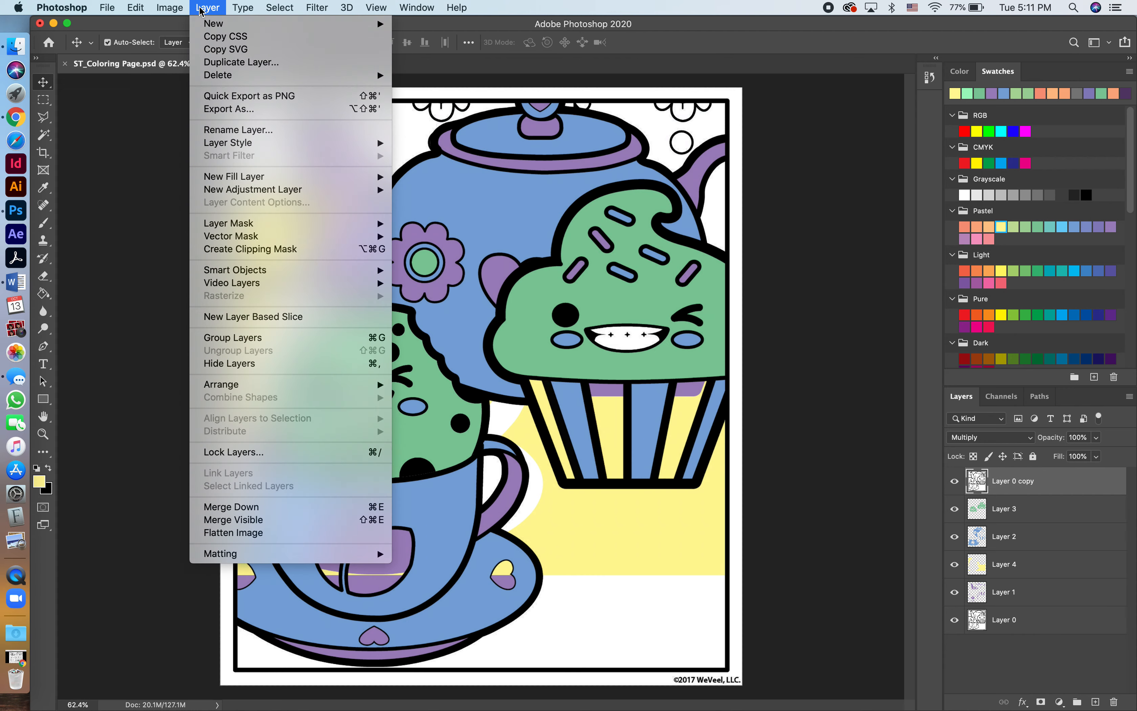
{"action": "left_click", "coordinate": [213, 453]}
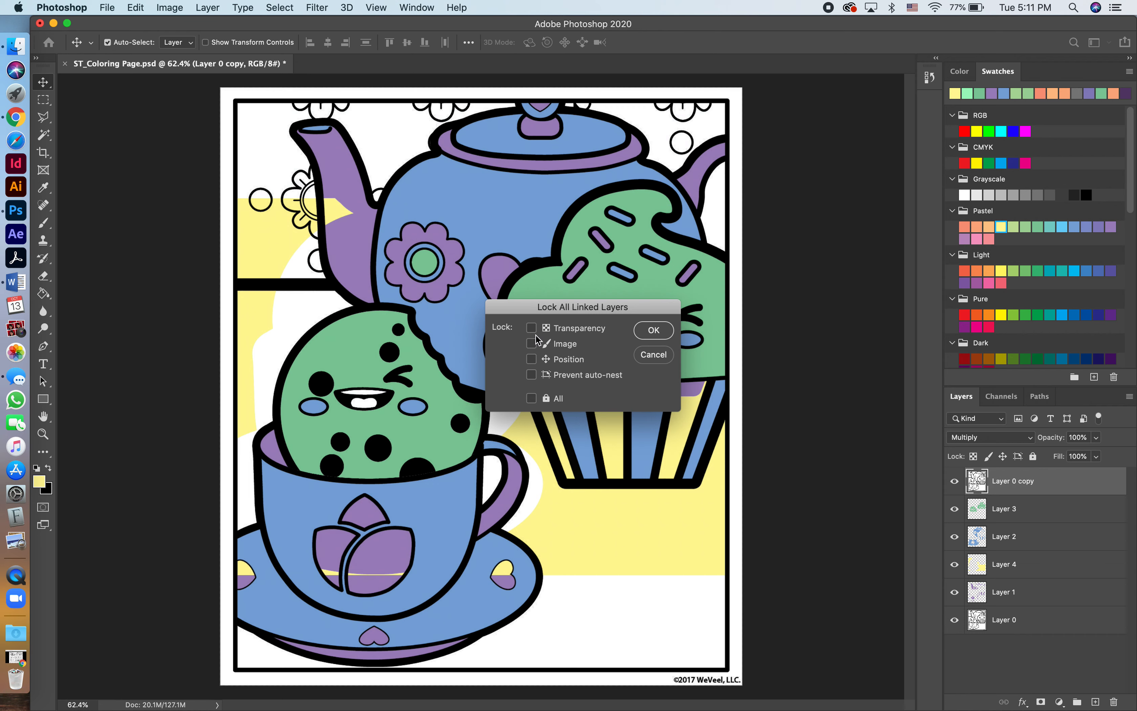
{"action": "left_click", "coordinate": [531, 398]}
{"action": "left_click", "coordinate": [654, 330]}
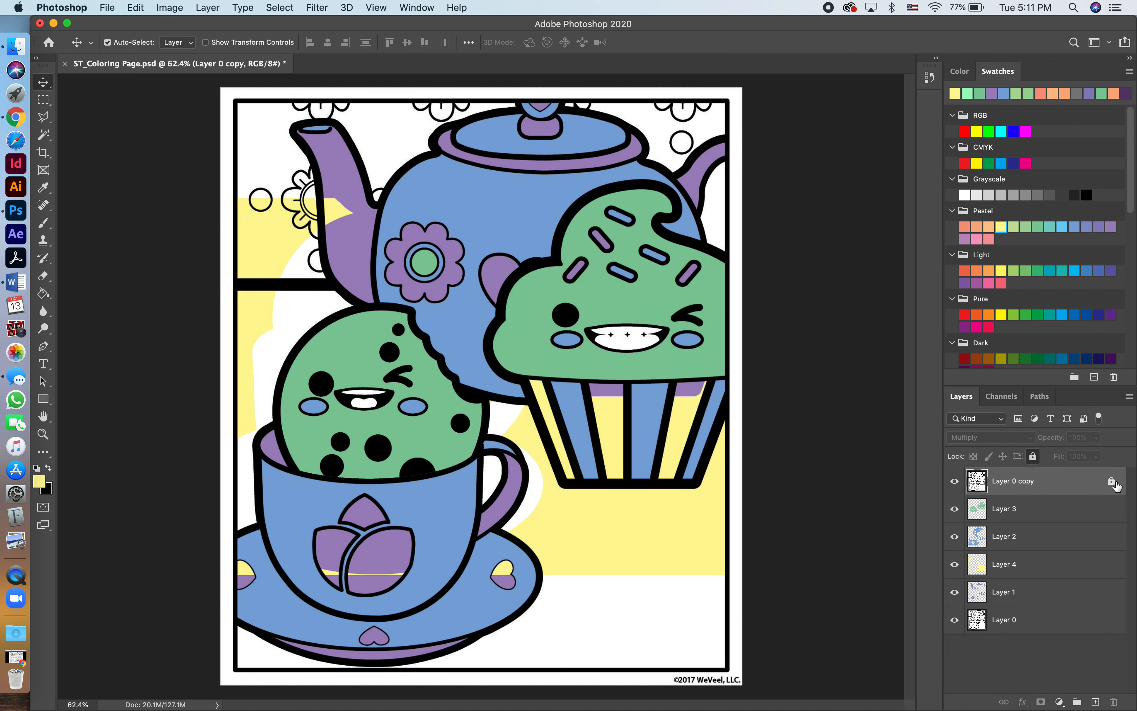
{"action": "left_click", "coordinate": [1111, 483]}
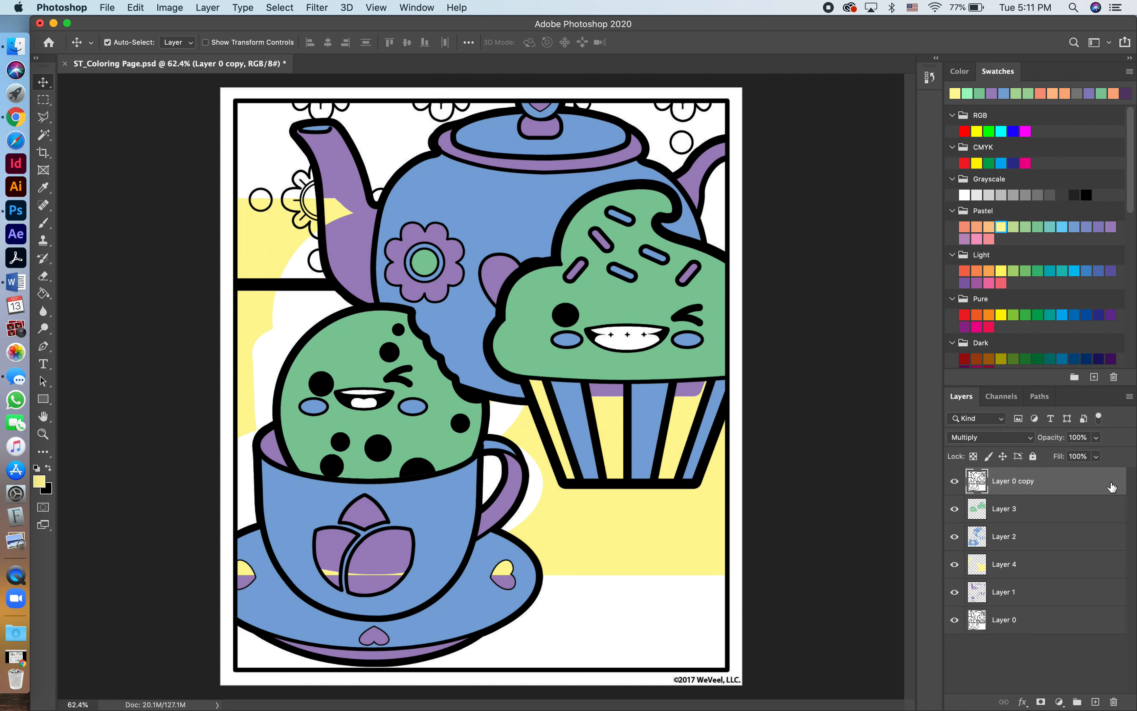
{"action": "left_click", "coordinate": [1034, 458]}
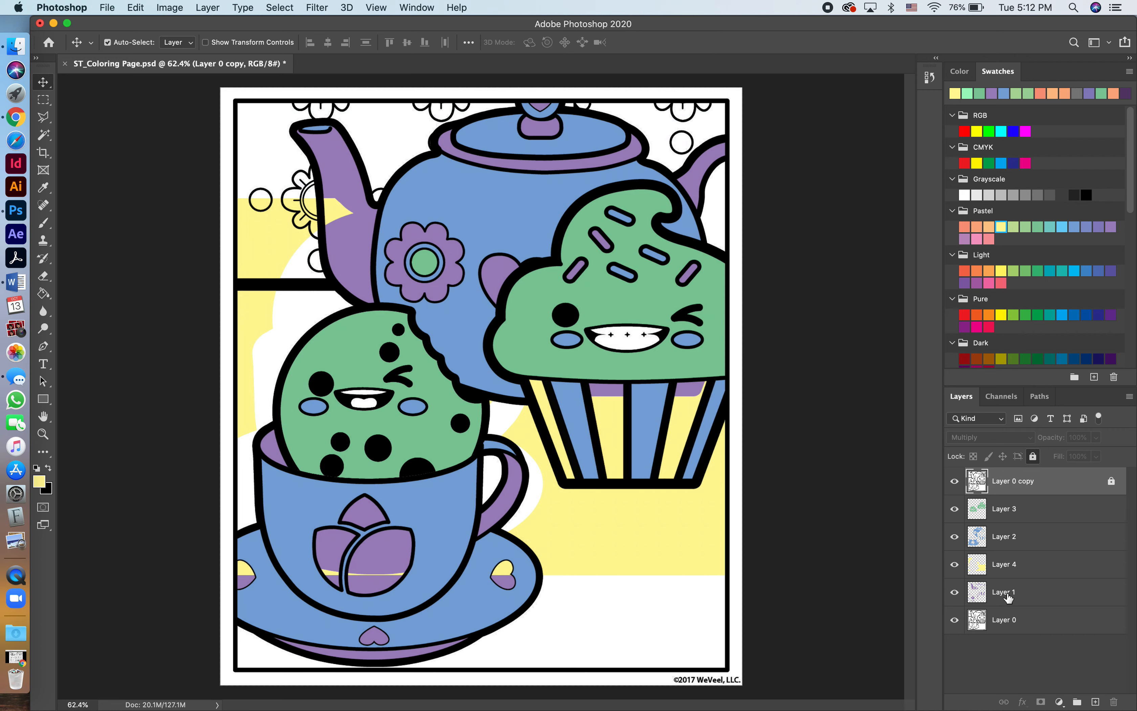
Move the yellow fill on Layer 4 down so it lines up with the tabletop outlines.
{"action": "left_click", "coordinate": [1010, 566]}
{"action": "left_click_drag", "start_coordinate": [624, 541], "coordinate": [625, 629]}
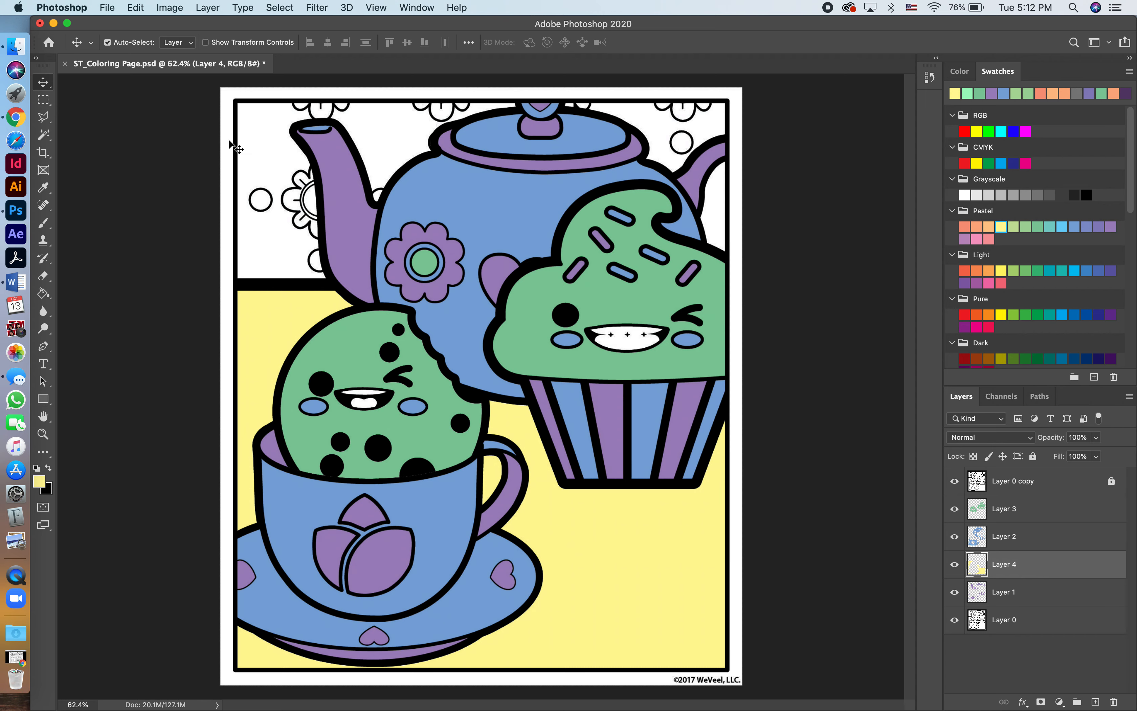
{"action": "left_click", "coordinate": [234, 144]}
Select the white page margin outside the frame with the Magic Wand, activate Layer 4, and expand the selection by 3 pixels.
{"action": "left_click", "coordinate": [1005, 594]}
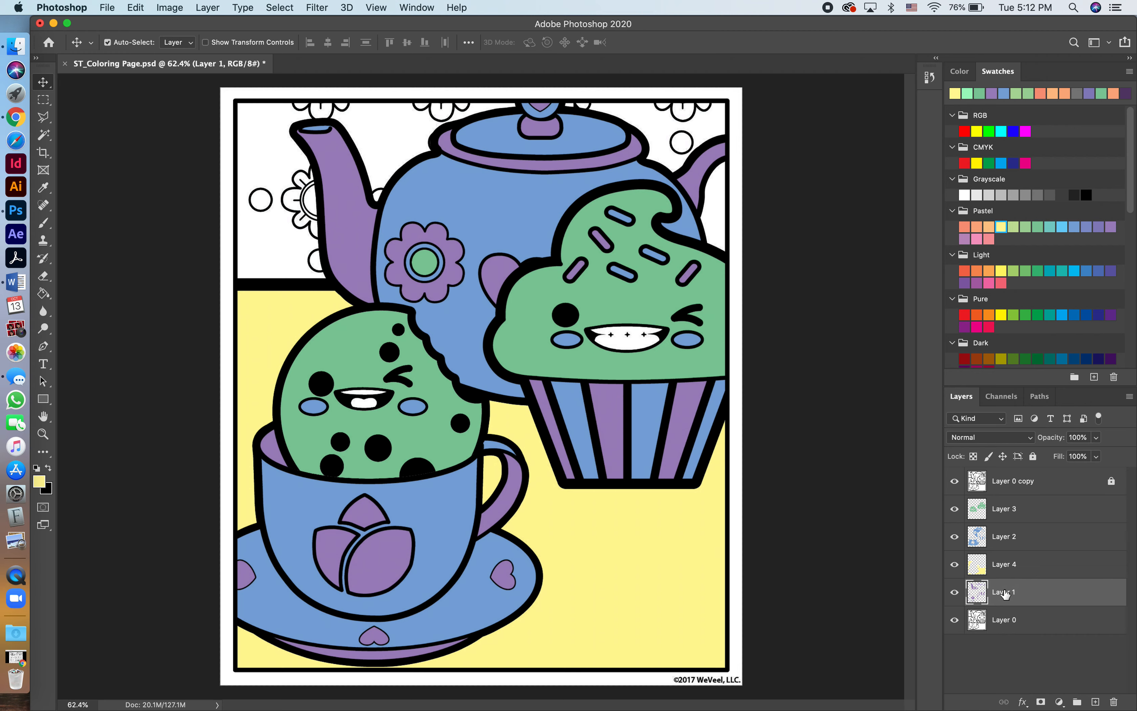
{"action": "key", "text": "w"}
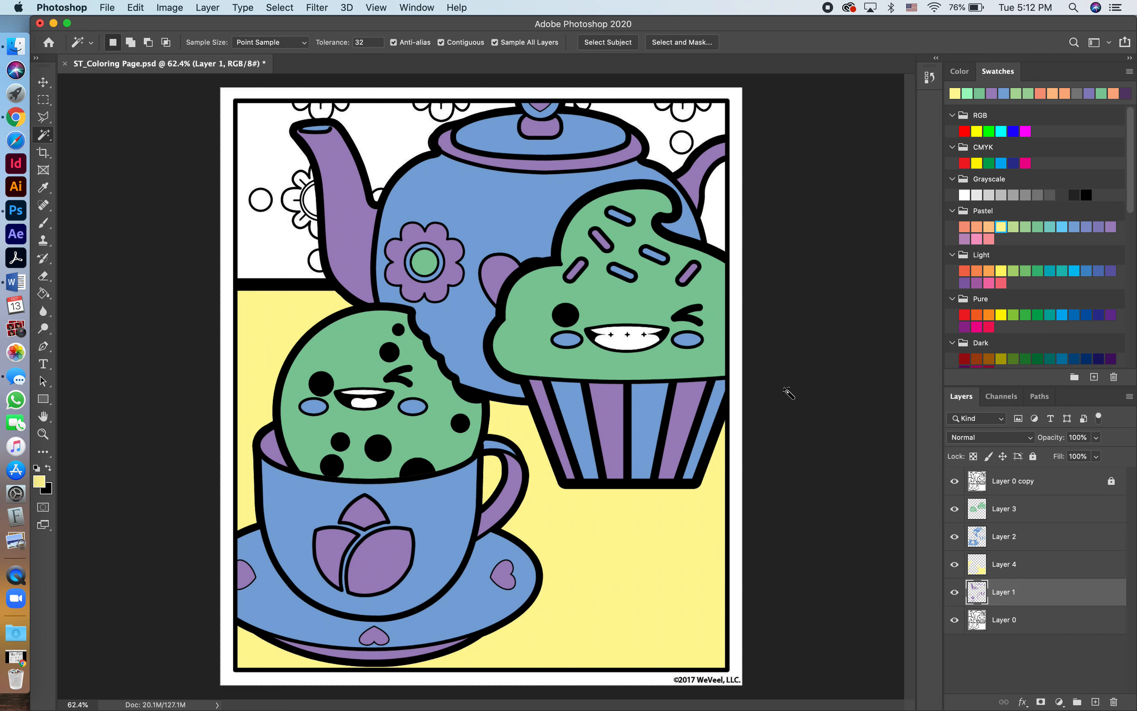
{"action": "left_click", "coordinate": [740, 399]}
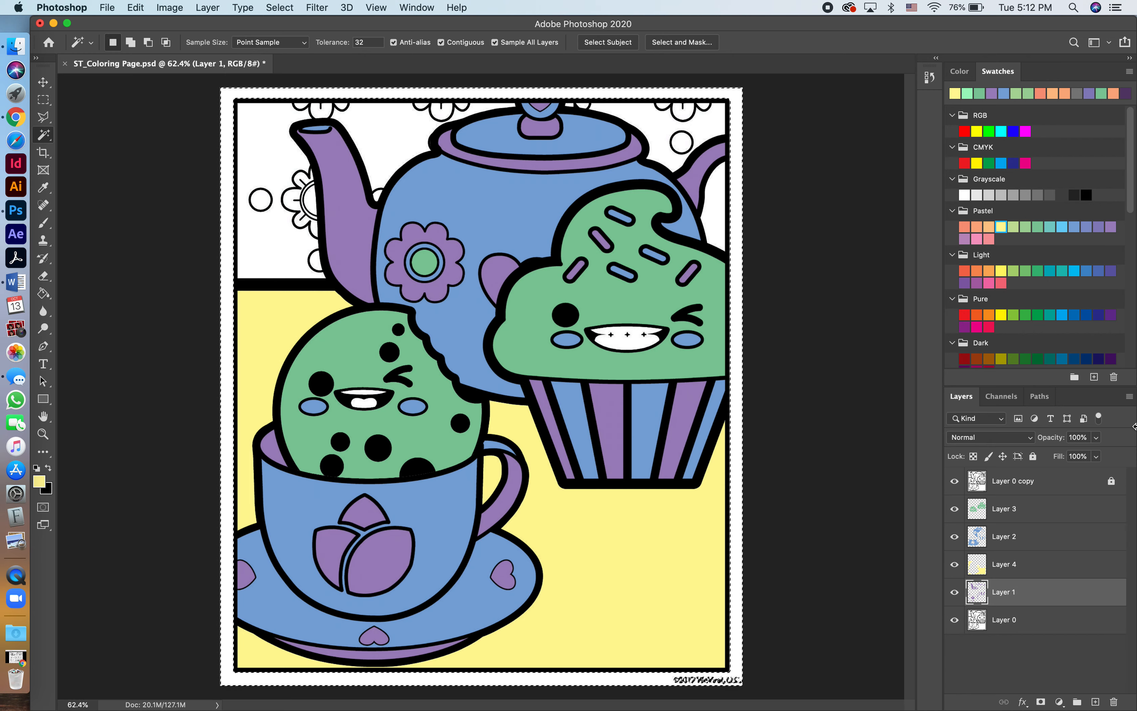
{"action": "left_click", "coordinate": [1010, 563]}
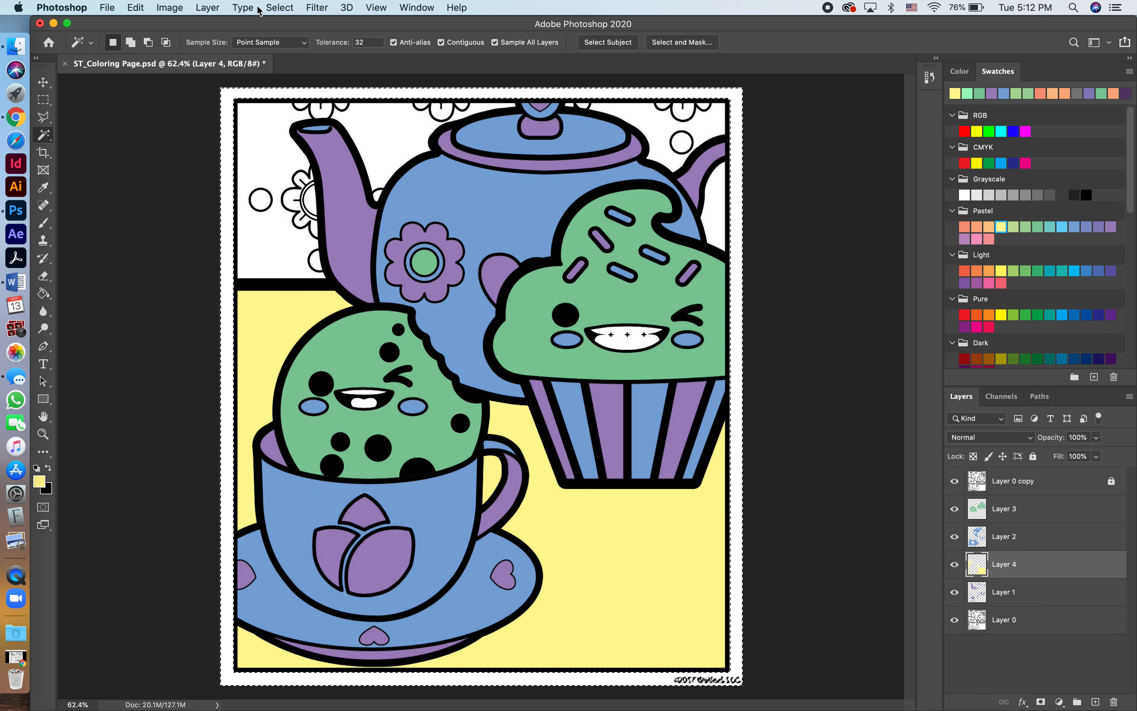
{"action": "left_click", "coordinate": [278, 8]}
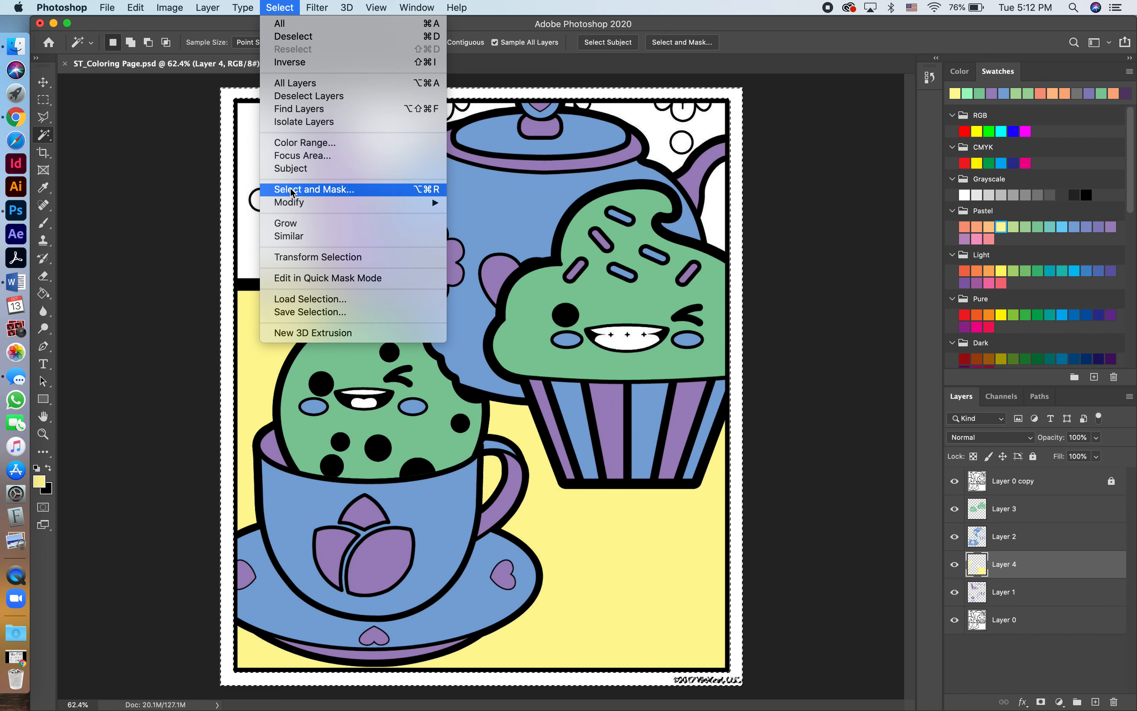
{"action": "mouse_move", "coordinate": [295, 203]}
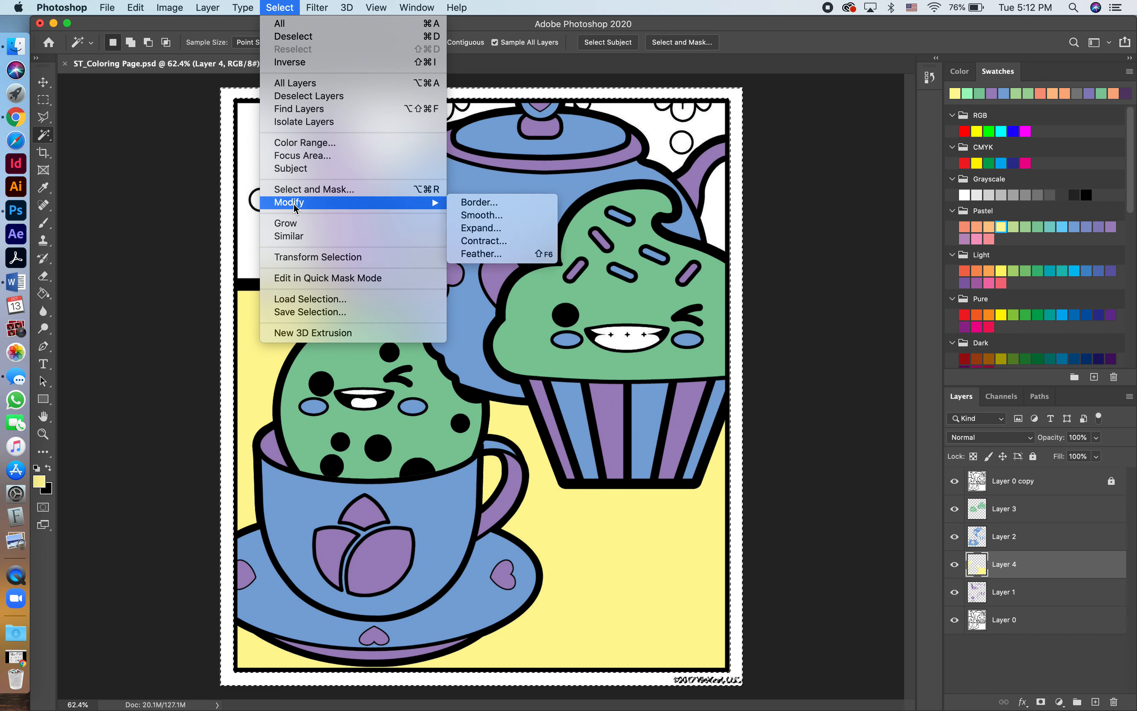
{"action": "left_click", "coordinate": [491, 227]}
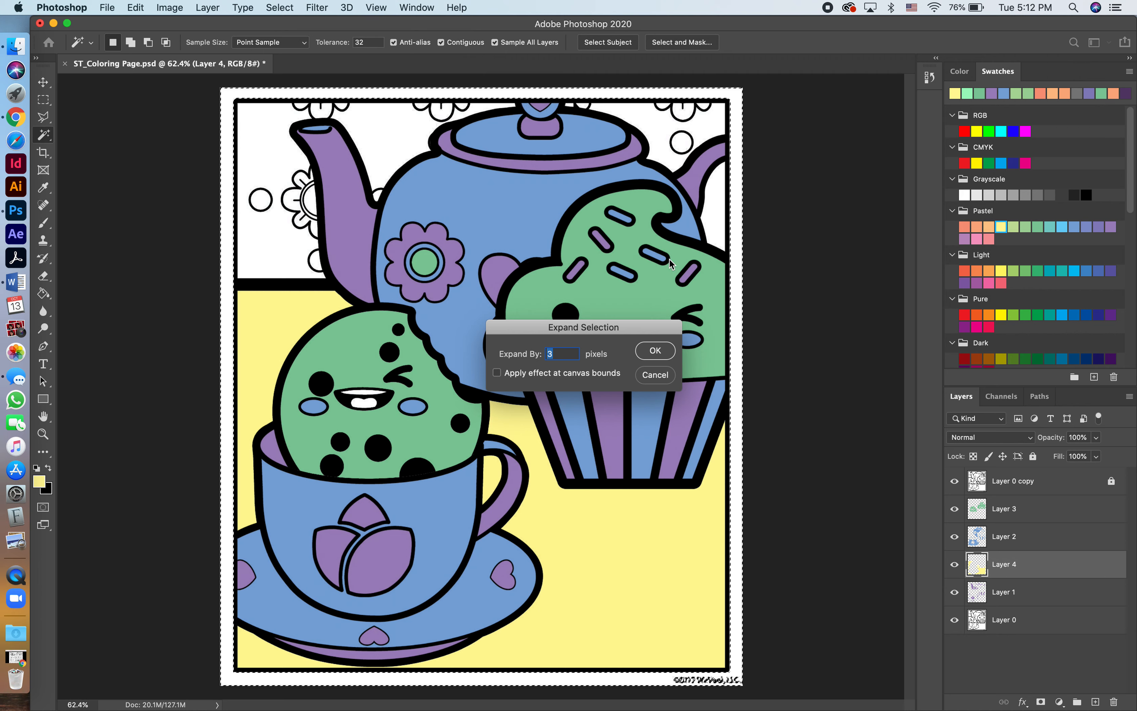
{"action": "left_click", "coordinate": [647, 353]}
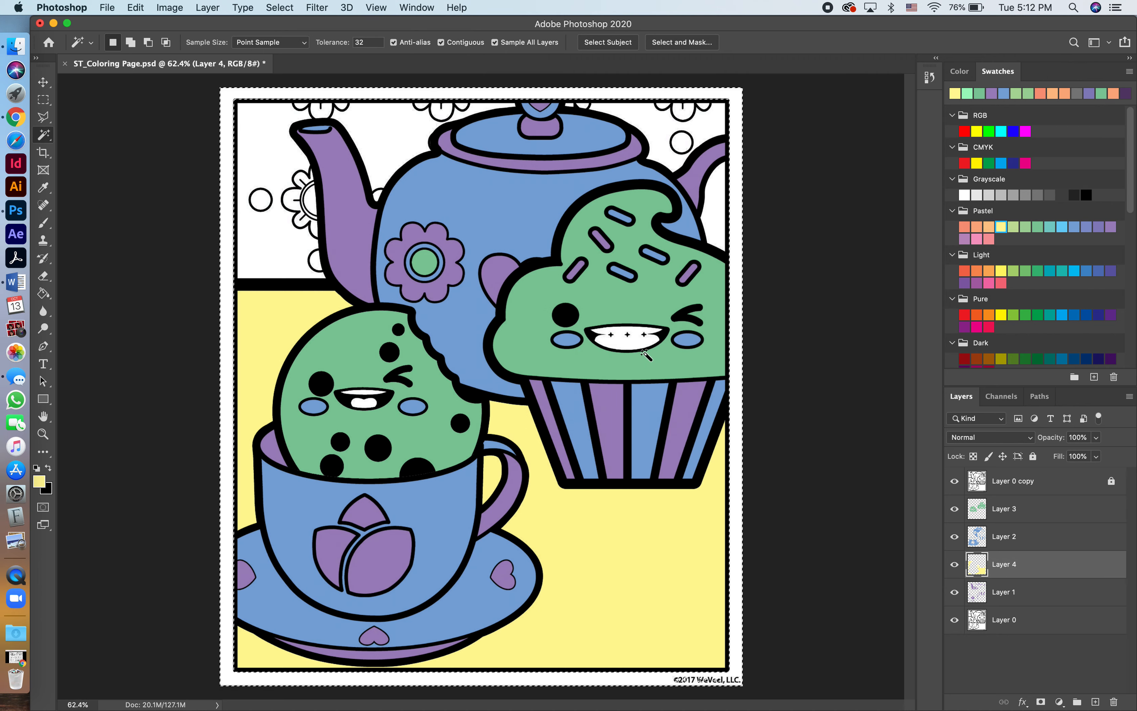
Fill the selected page margin with the pastel yellow on Layer 4 and deselect.
{"action": "key", "text": "g"}
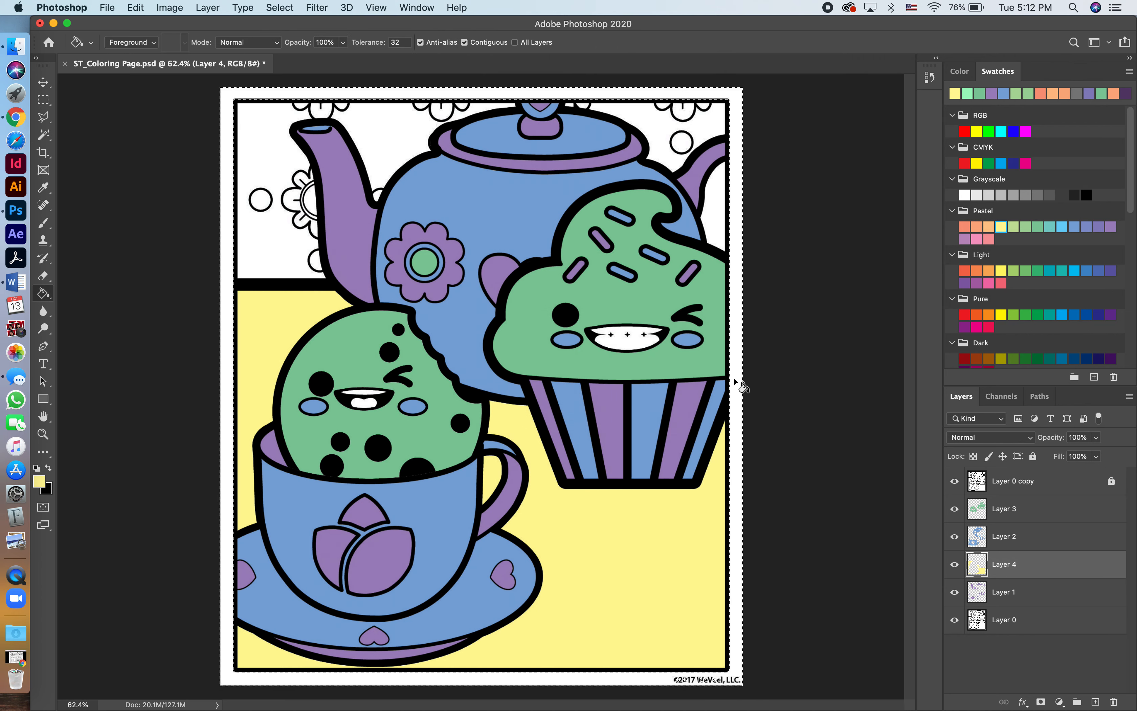
{"action": "left_click", "coordinate": [735, 383]}
{"action": "key", "text": "super+d"}
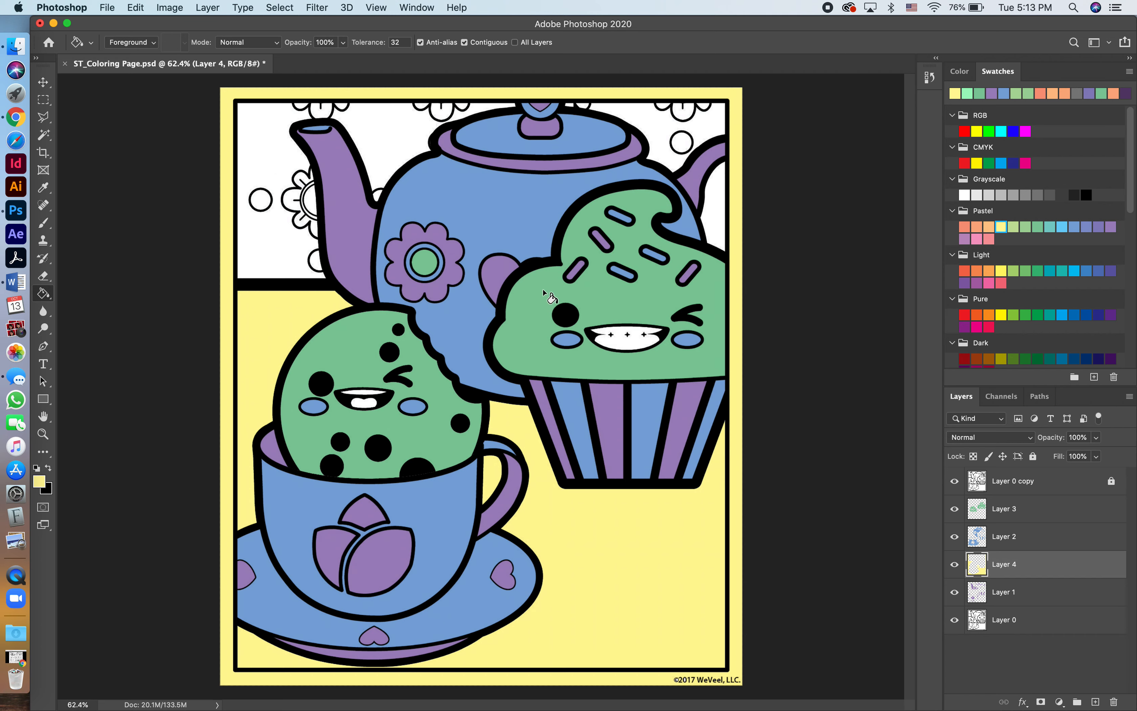
Select the white wallpaper areas on both sides of the teapot and inside its handle with the Magic Wand.
{"action": "key", "text": "w"}
{"action": "left_click", "coordinate": [274, 156]}
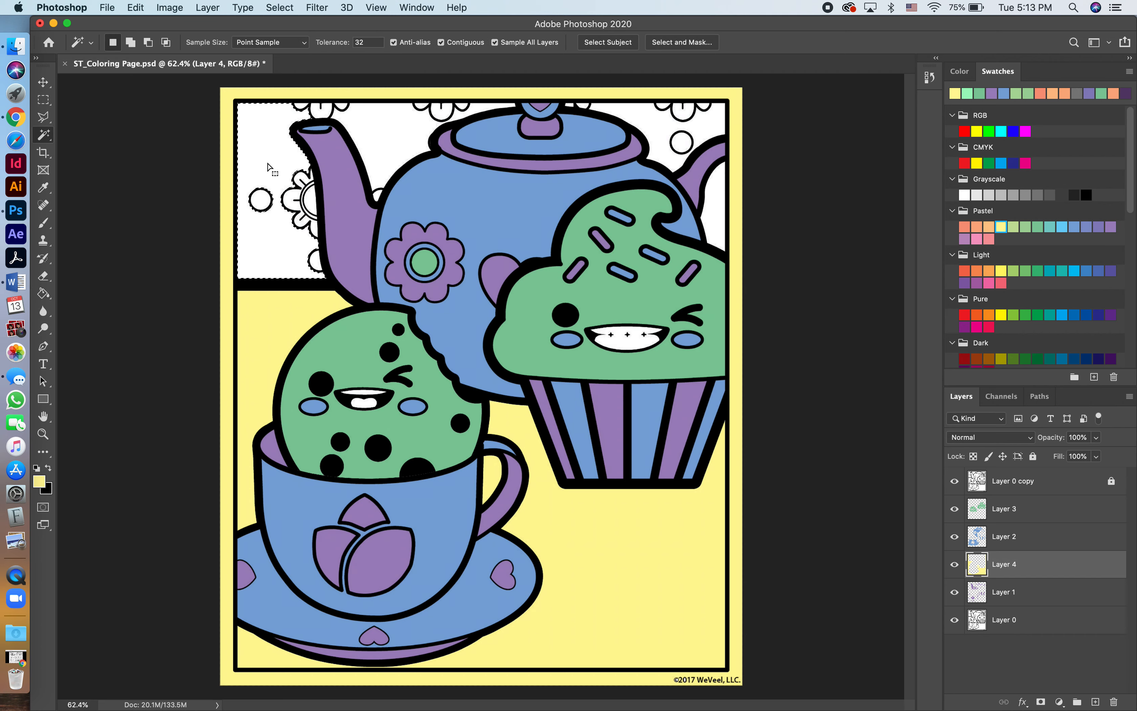
{"action": "left_click", "coordinate": [663, 155], "text": "shift"}
{"action": "left_click", "coordinate": [718, 213], "text": "shift"}
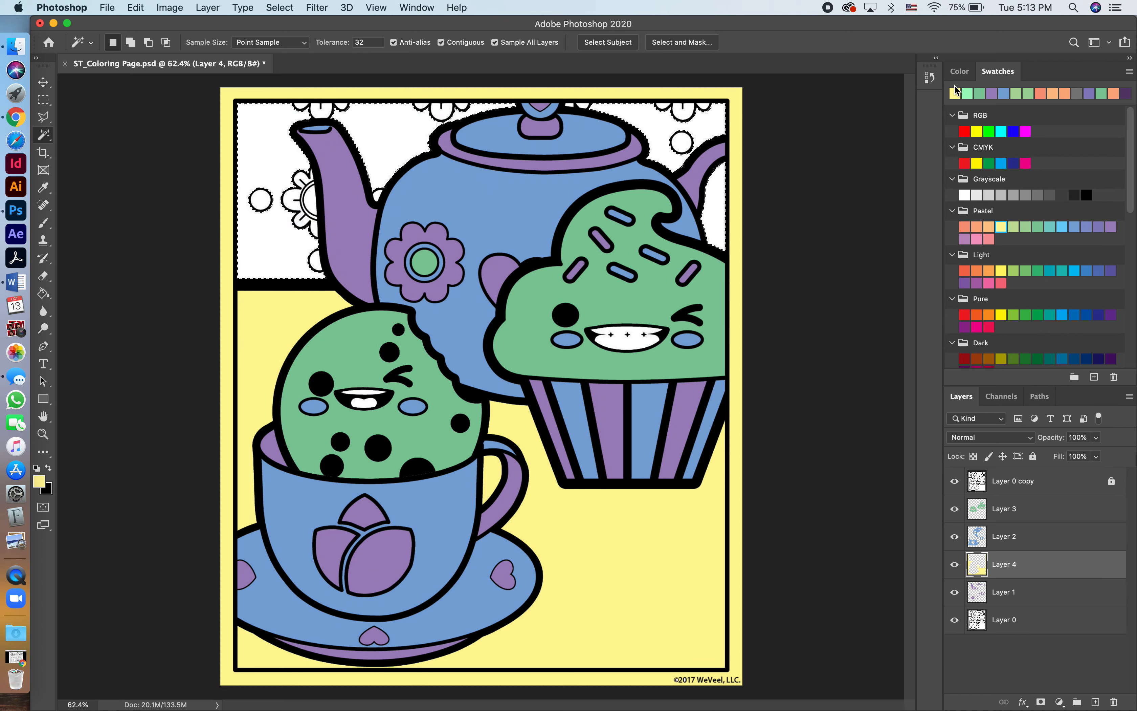
Change the color picker to the Hue Cube and choose a very pale cream yellow as the foreground color.
{"action": "left_click", "coordinate": [959, 71]}
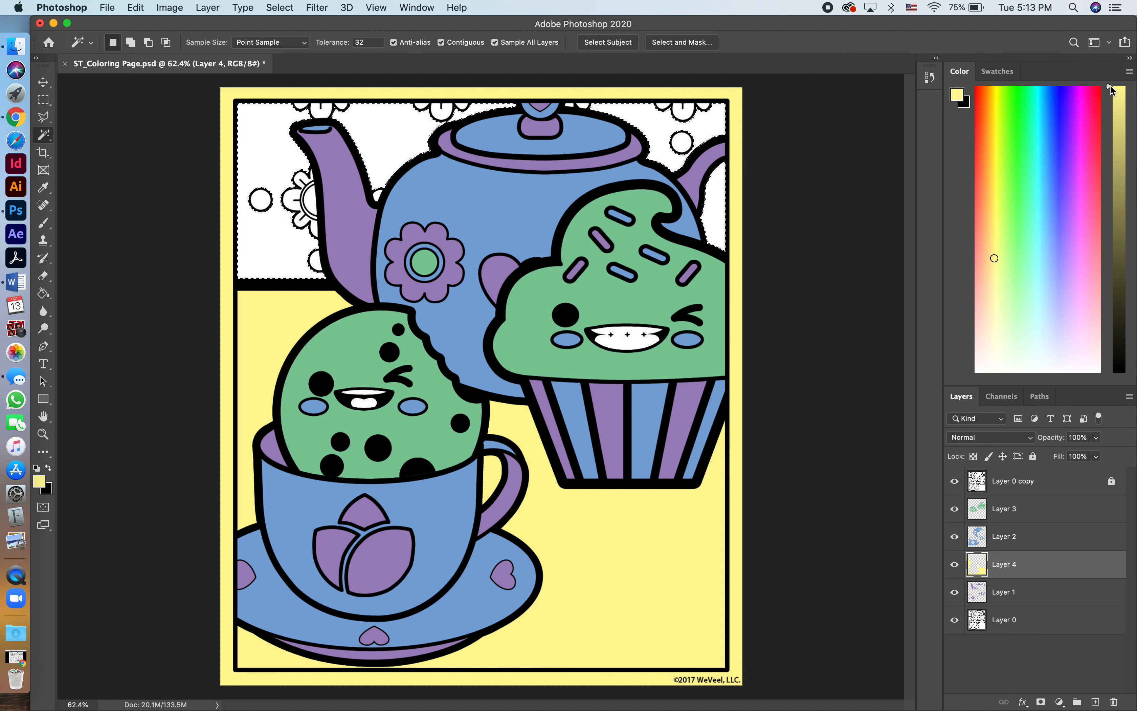
{"action": "left_click", "coordinate": [1129, 72]}
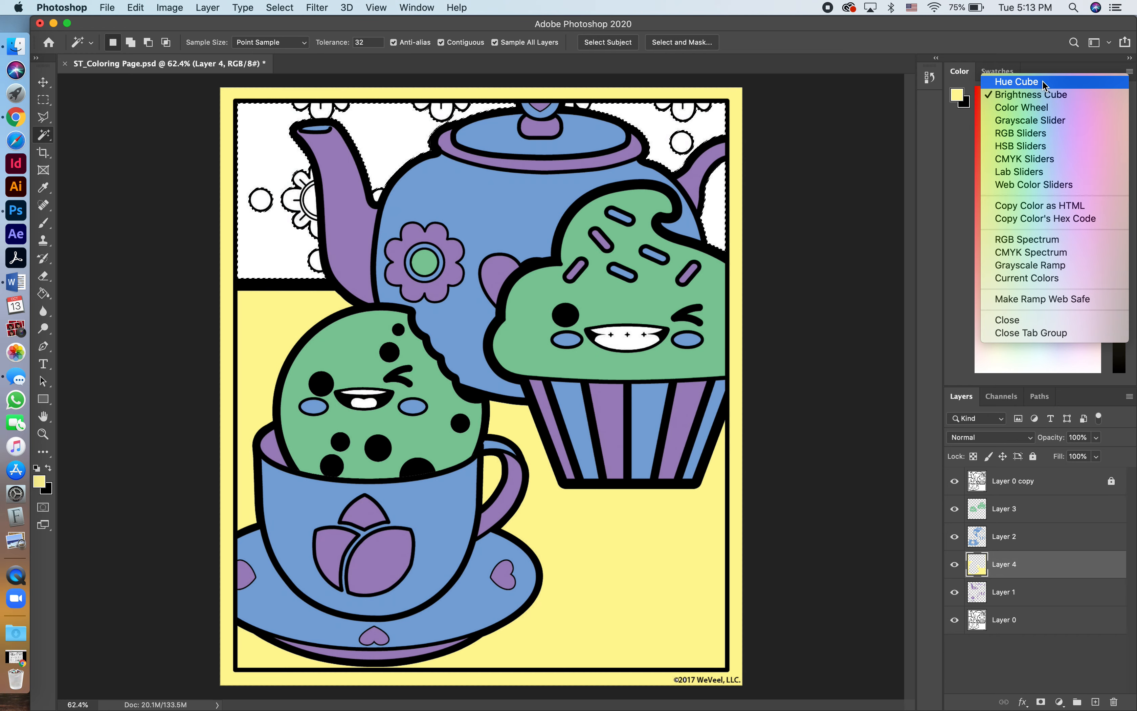
{"action": "left_click", "coordinate": [1014, 82]}
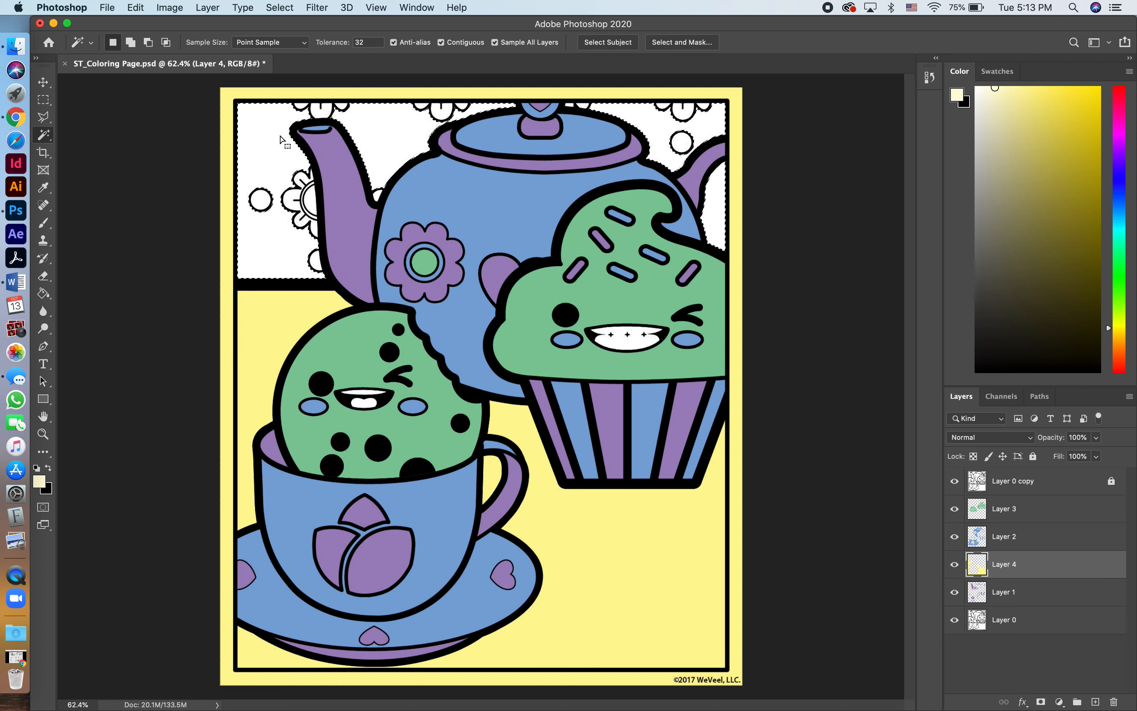
{"action": "key", "text": "g"}
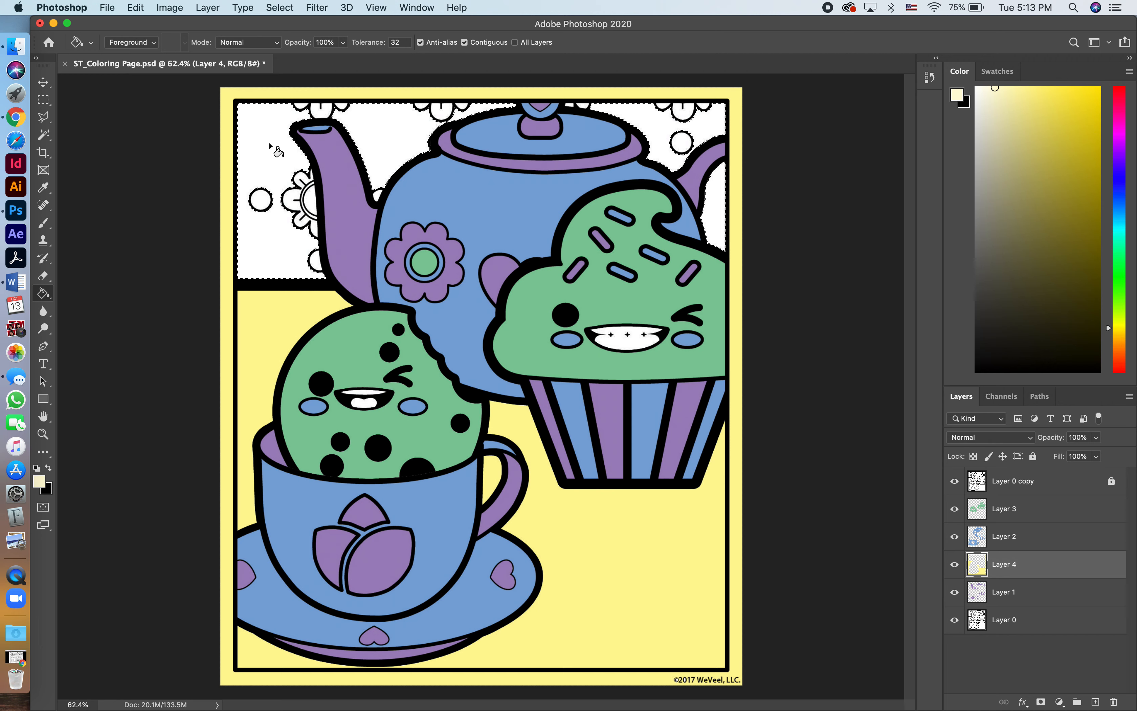
{"action": "left_click", "coordinate": [135, 9]}
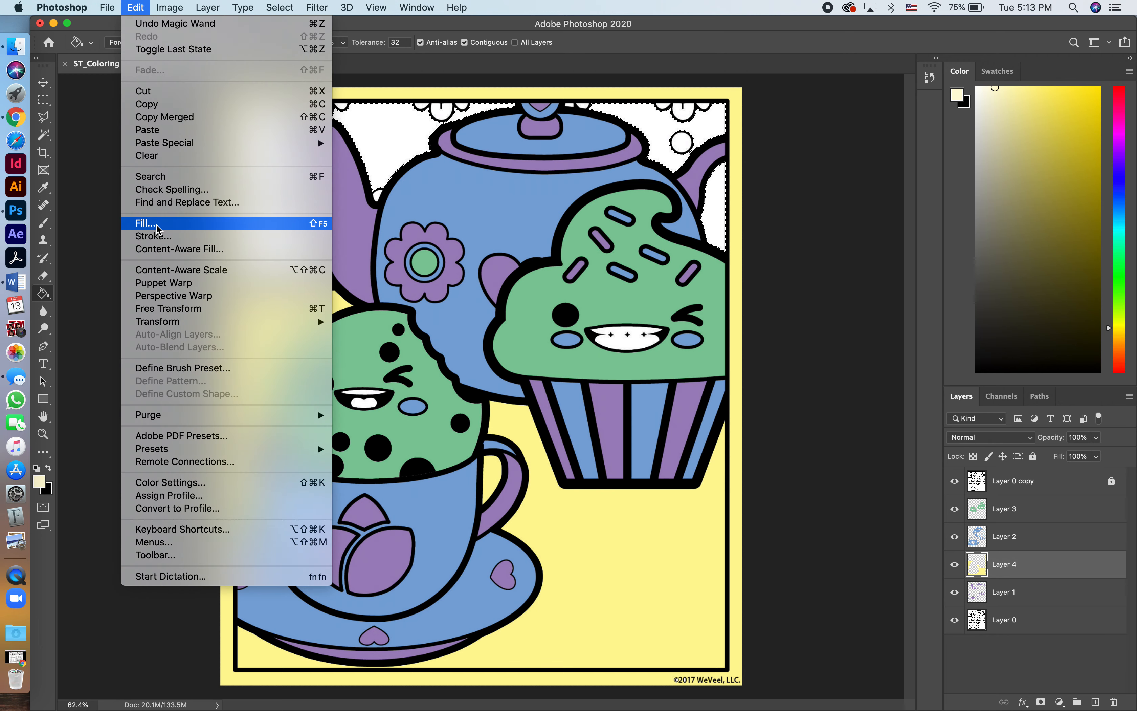
{"action": "left_click", "coordinate": [81, 186]}
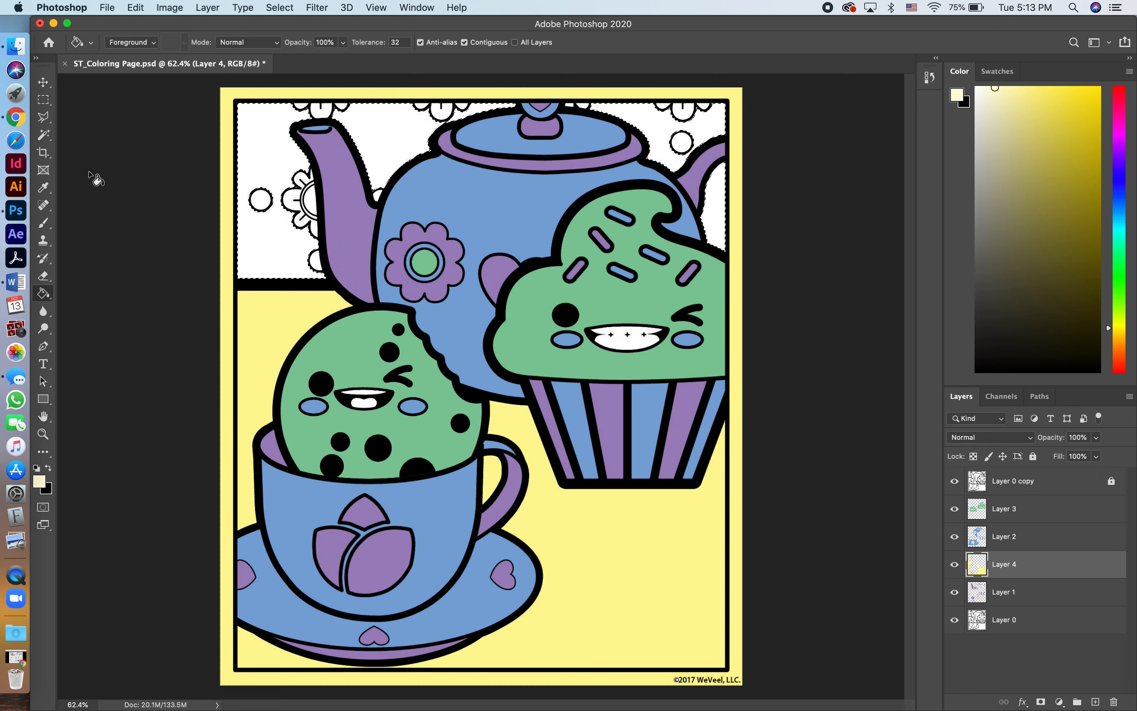
{"action": "left_click", "coordinate": [280, 8]}
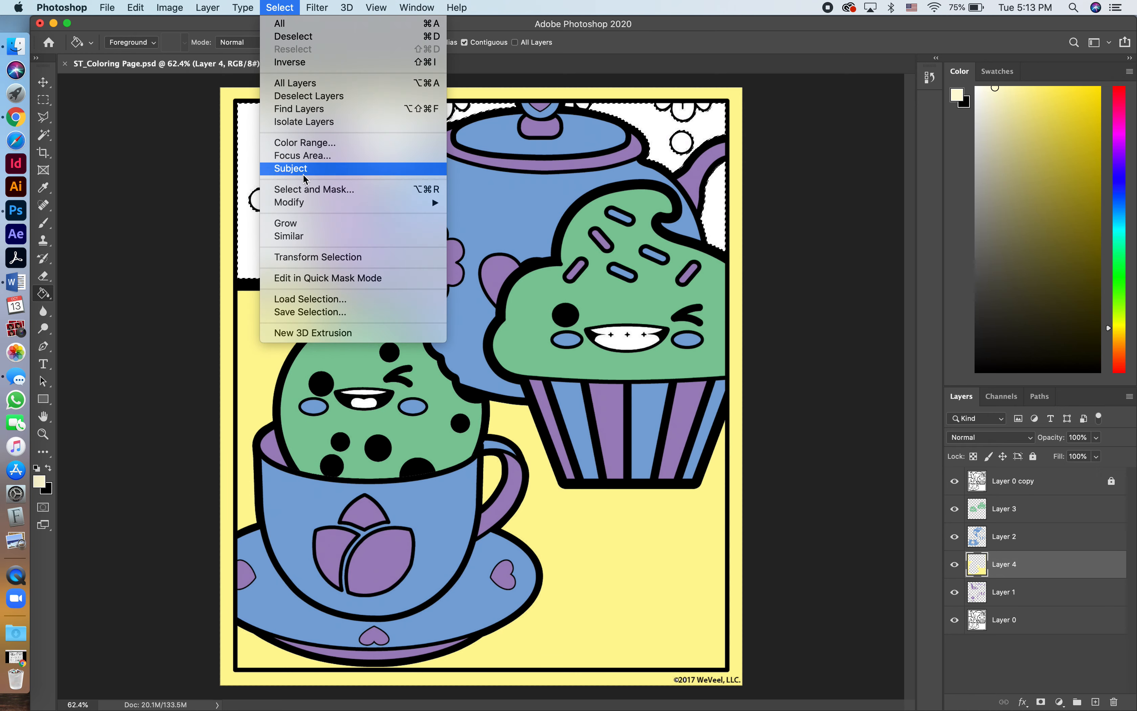
{"action": "mouse_move", "coordinate": [291, 203]}
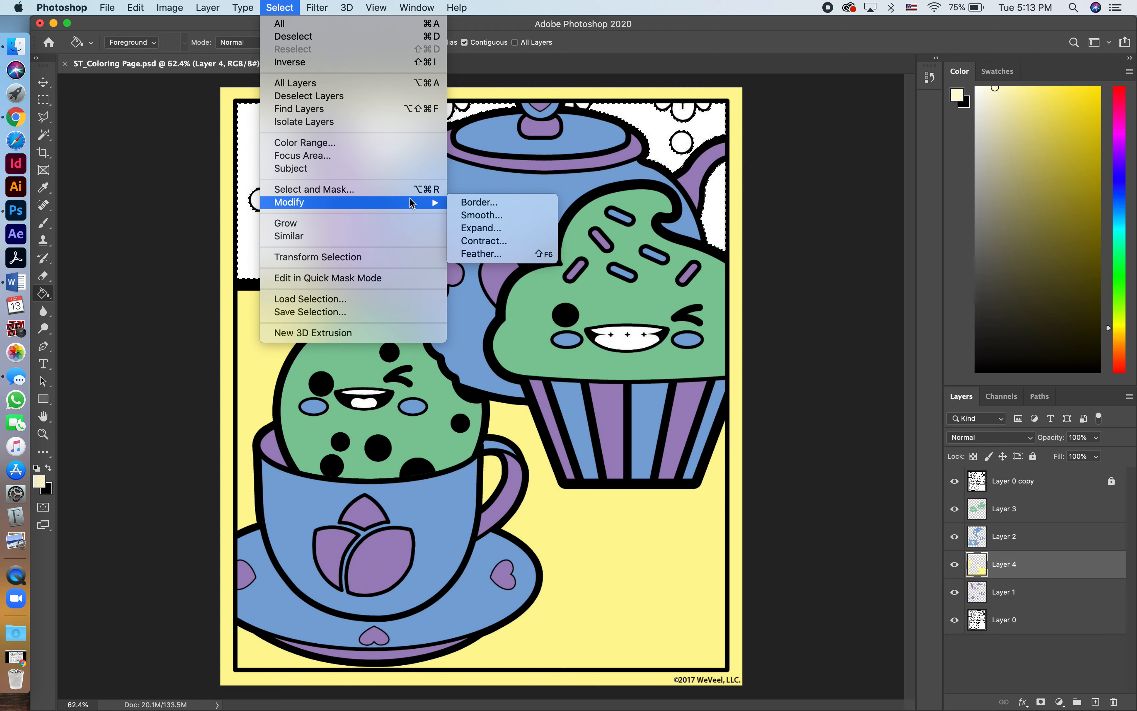
{"action": "left_click", "coordinate": [238, 198]}
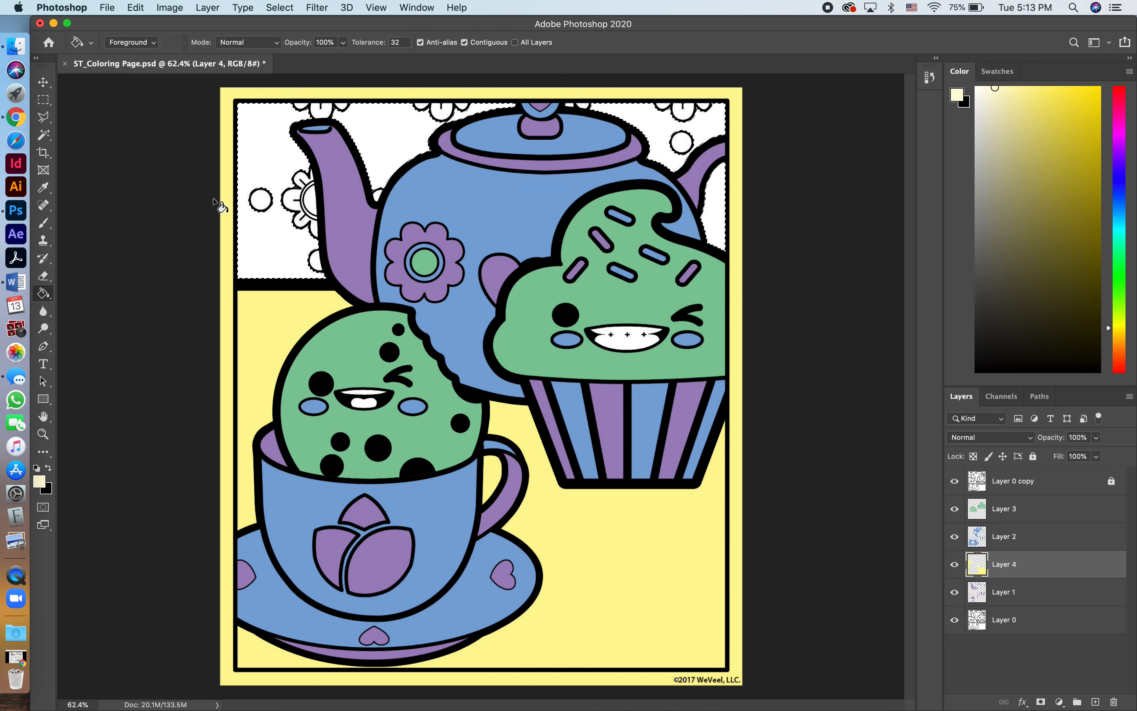
Try to select part of the wallpaper flower beside the teapot spout with the Magic Wand and undo it.
{"action": "key", "text": "w"}
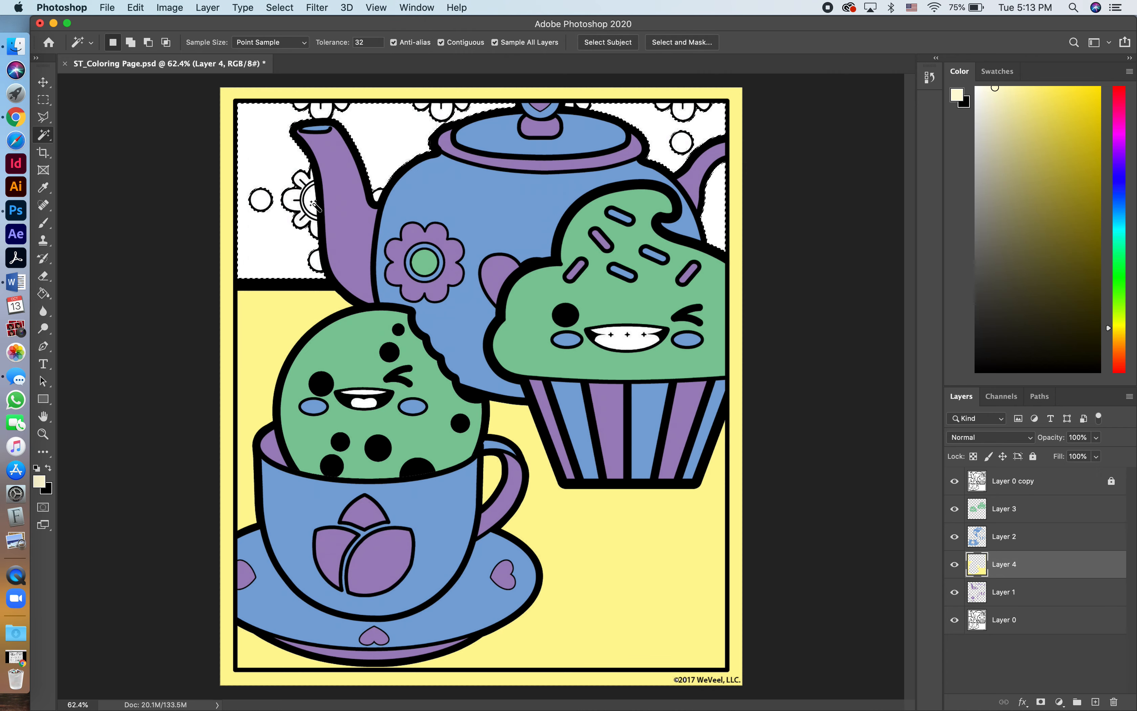
{"action": "scroll", "coordinate": [312, 200], "scroll_direction": "up", "scroll_amount": 5}
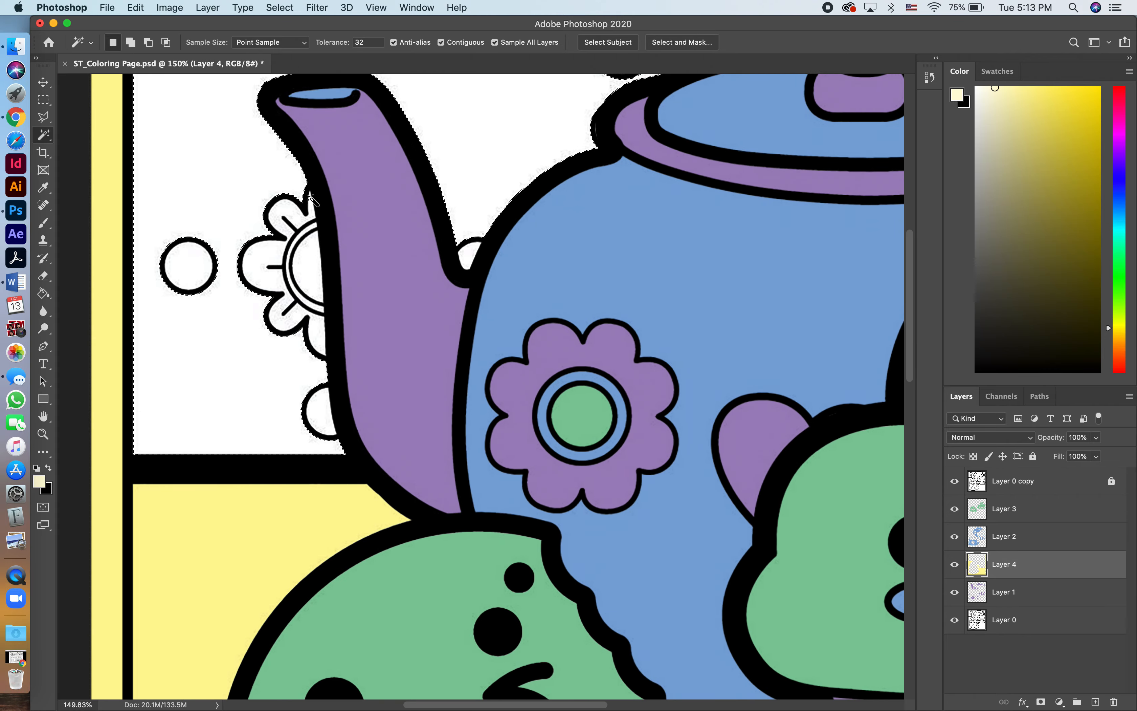
{"action": "left_click", "coordinate": [305, 238], "text": "shift"}
{"action": "key", "text": "super+z"}
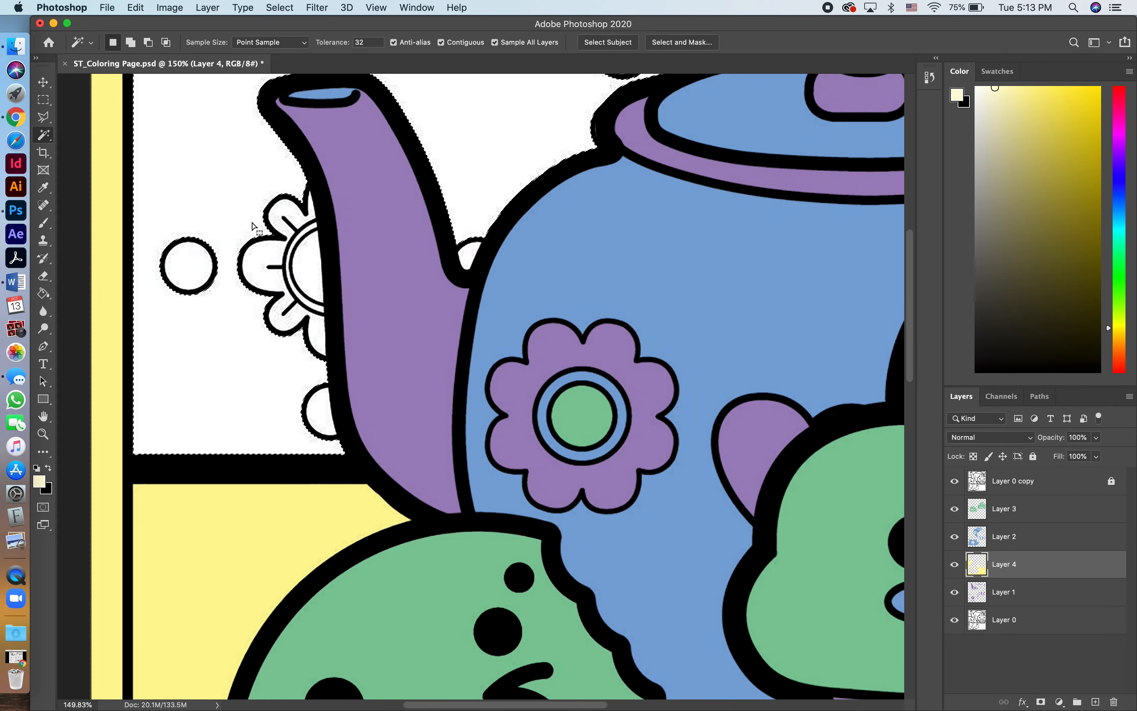
Add the small wallpaper area beside the teapot's lid knob to the wallpaper selection with the Quick Selection tool.
{"action": "right_click", "coordinate": [43, 136]}
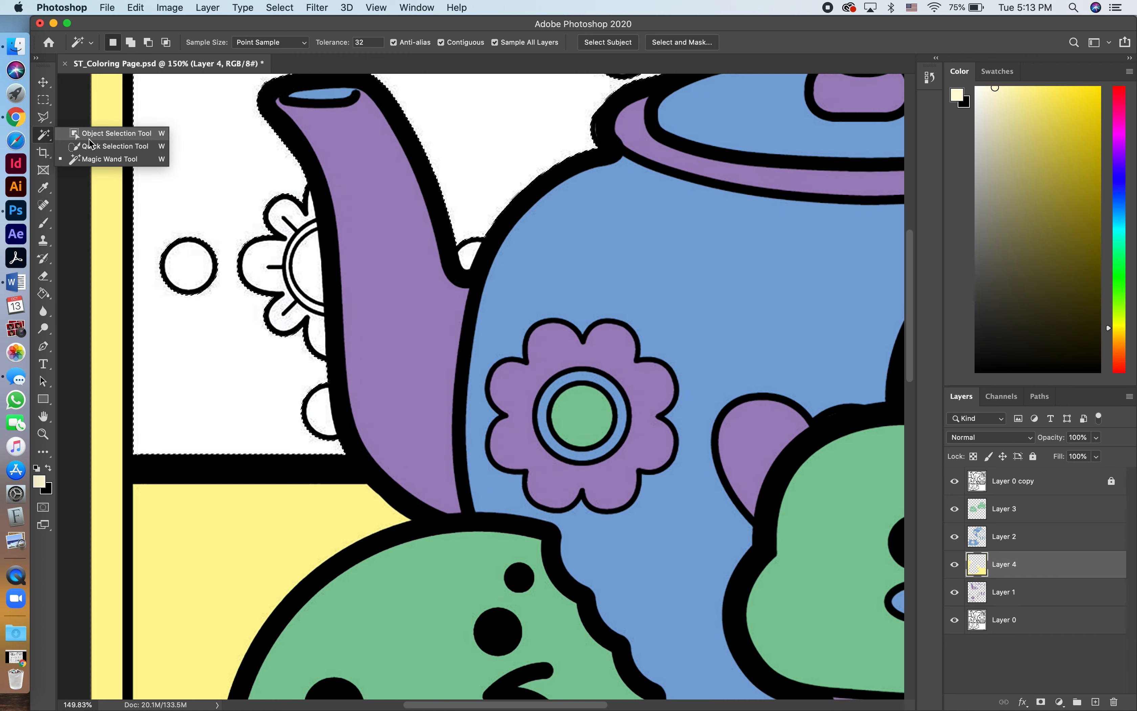
{"action": "left_click", "coordinate": [100, 146]}
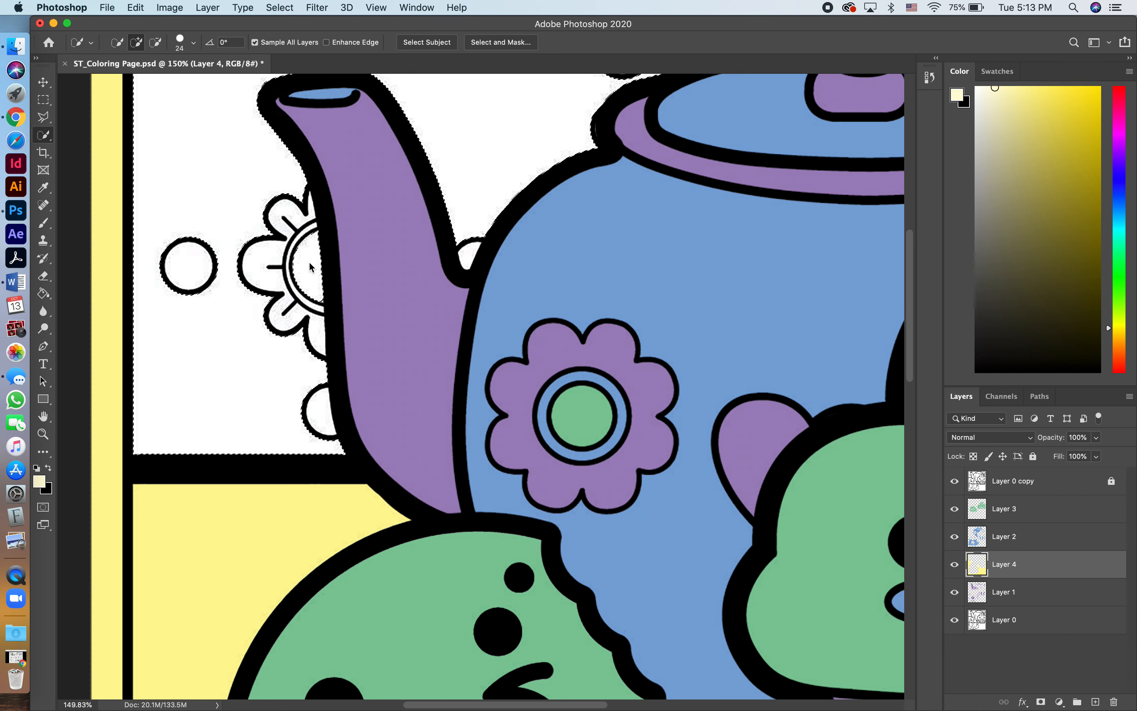
{"action": "scroll", "coordinate": [486, 224], "scroll_direction": "up", "scroll_amount": 10}
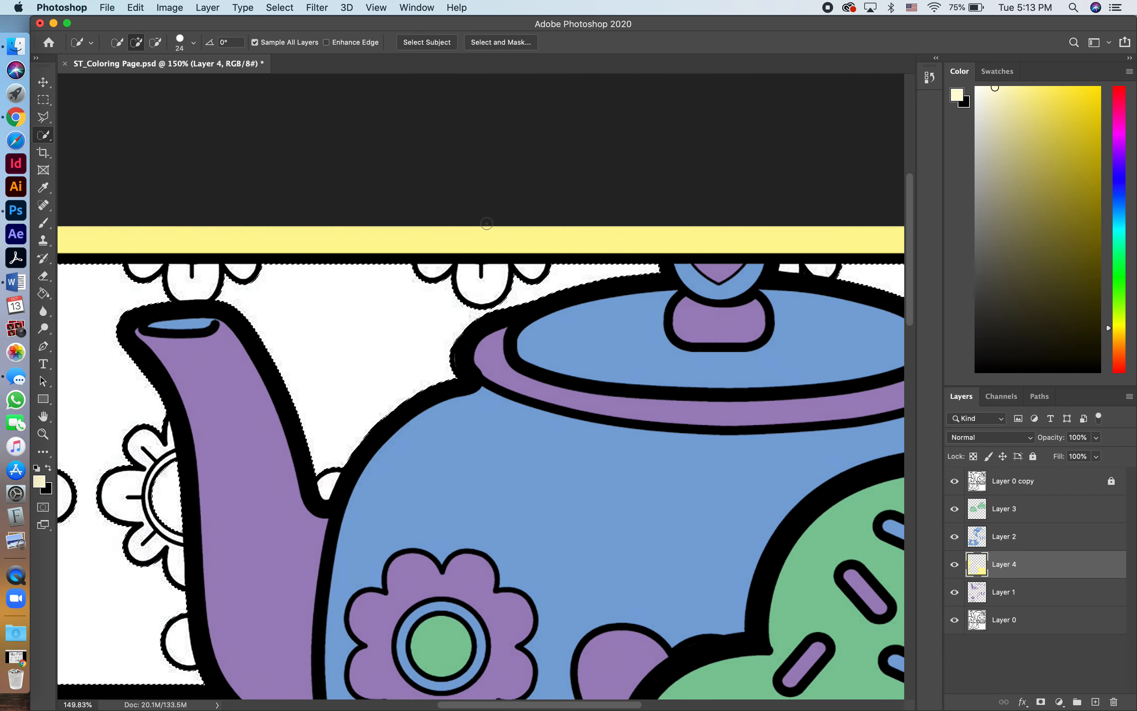
{"action": "scroll", "coordinate": [469, 311], "scroll_direction": "down", "scroll_amount": 4}
{"action": "scroll", "coordinate": [469, 311], "scroll_direction": "down", "scroll_amount": 2}
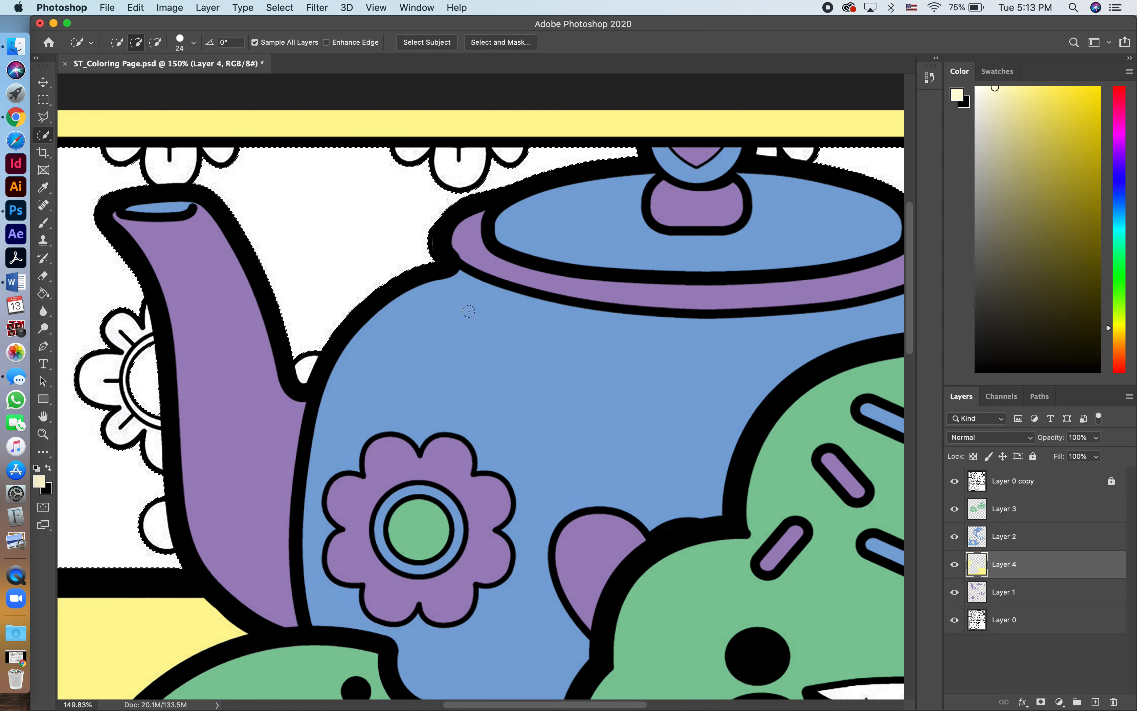
{"action": "scroll", "coordinate": [469, 311], "scroll_direction": "down", "scroll_amount": 1}
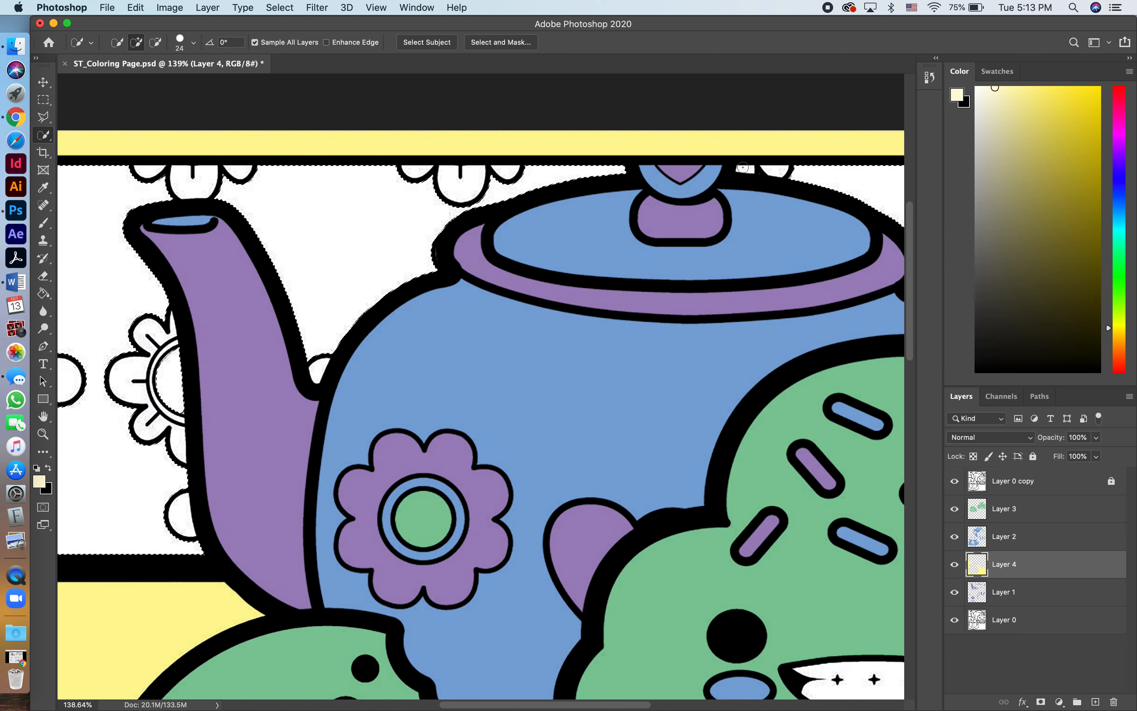
{"action": "left_click", "coordinate": [751, 170]}
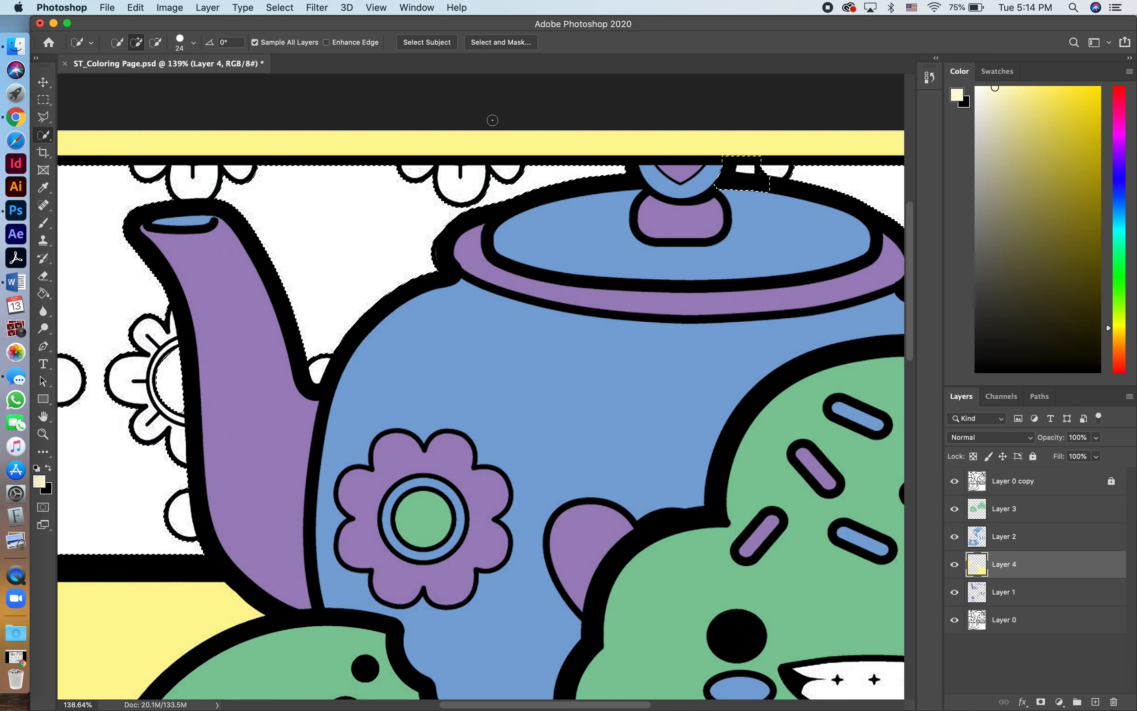
{"action": "scroll", "coordinate": [493, 120], "scroll_direction": "down", "scroll_amount": 4}
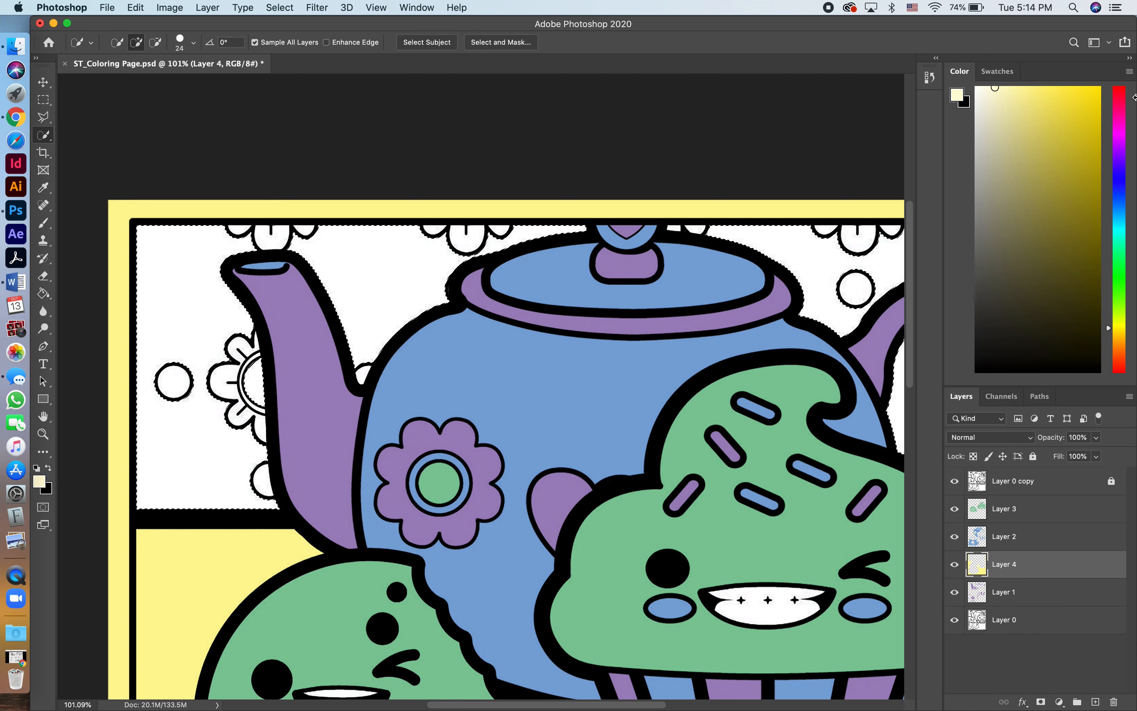
Fill the selected wallpaper background on Layer 4 with the pale cream foreground color at 100% opacity.
{"action": "left_click", "coordinate": [135, 8]}
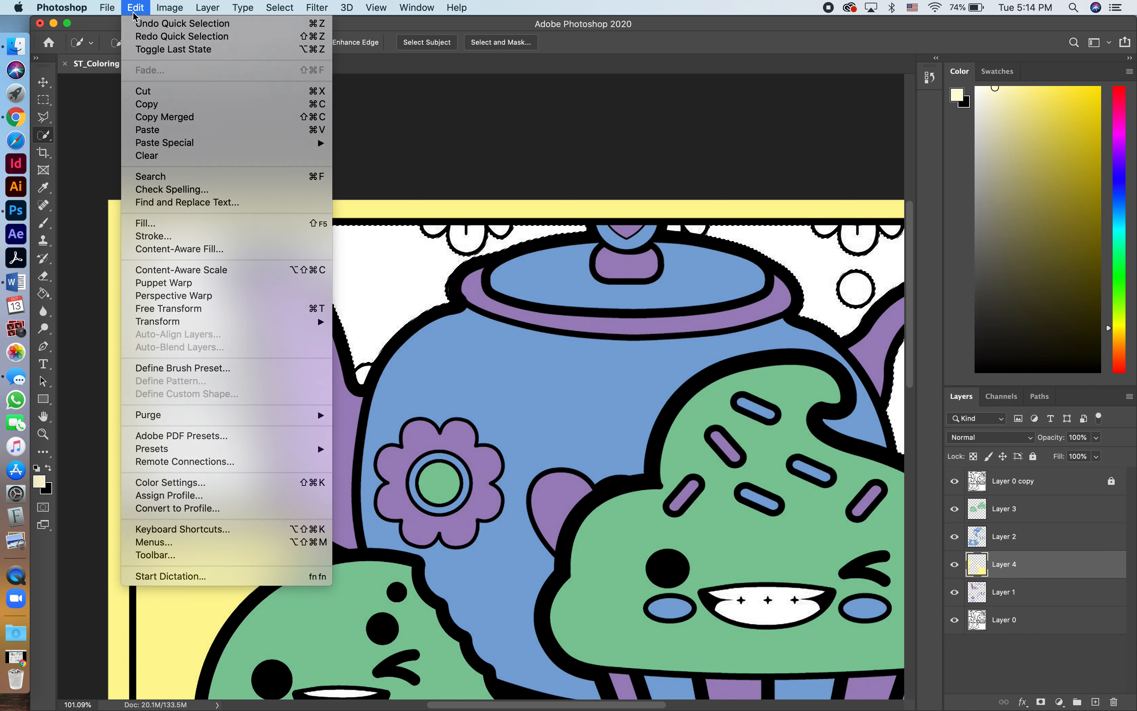
{"action": "left_click", "coordinate": [145, 224]}
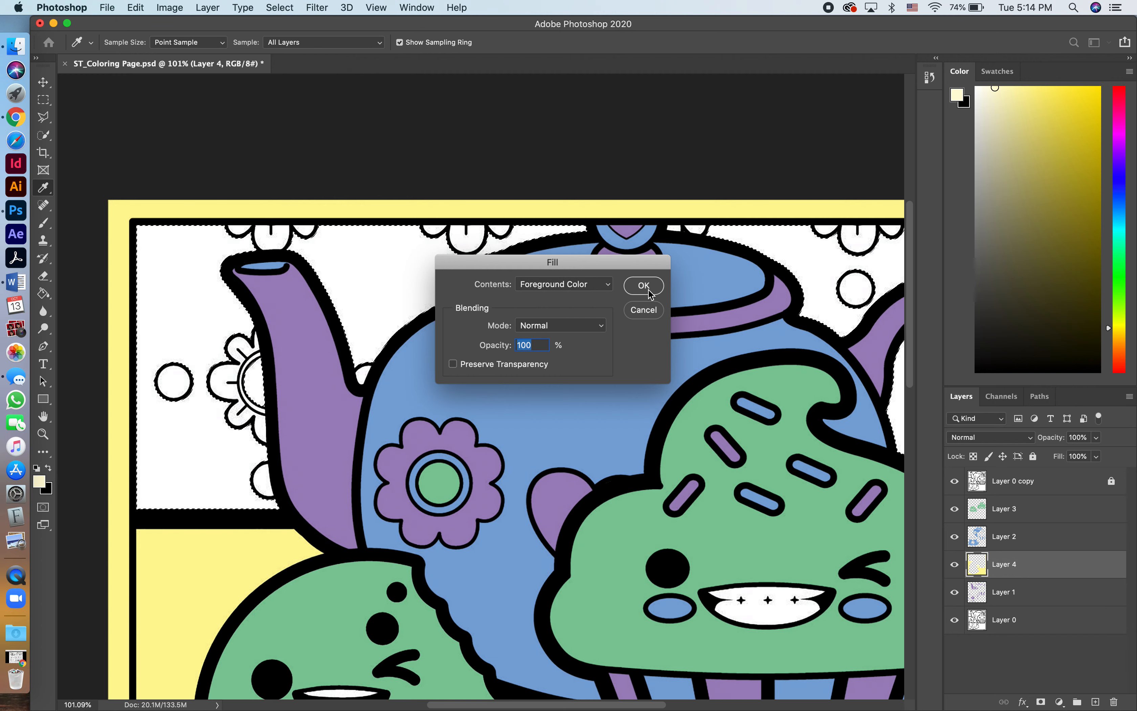
{"action": "left_click", "coordinate": [649, 292]}
Expand the wallpaper selection by 3 pixels and fill it again with the pale cream foreground color.
{"action": "left_click", "coordinate": [283, 9]}
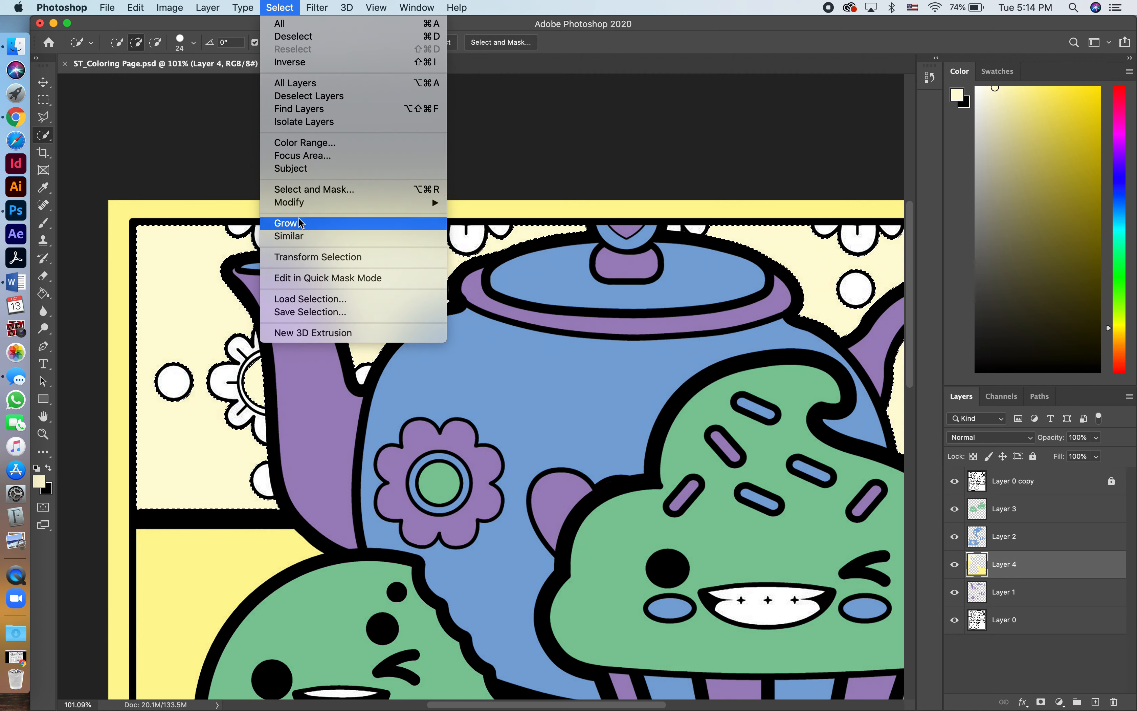
{"action": "left_click", "coordinate": [474, 228]}
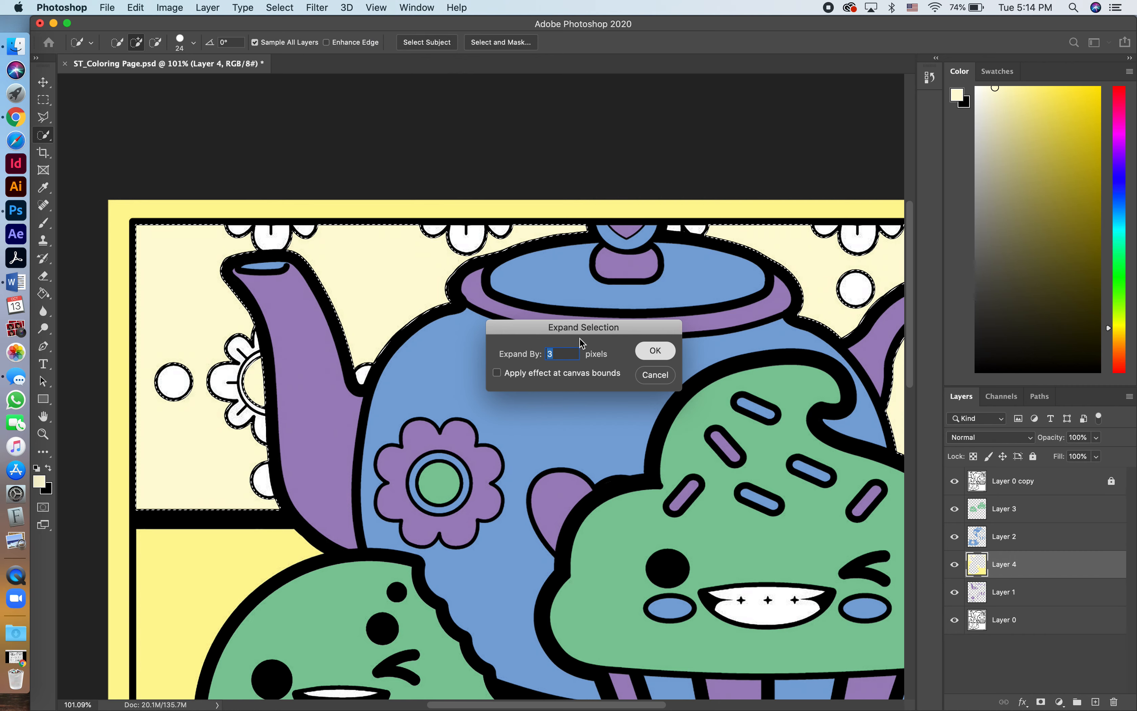
{"action": "key", "text": "Return"}
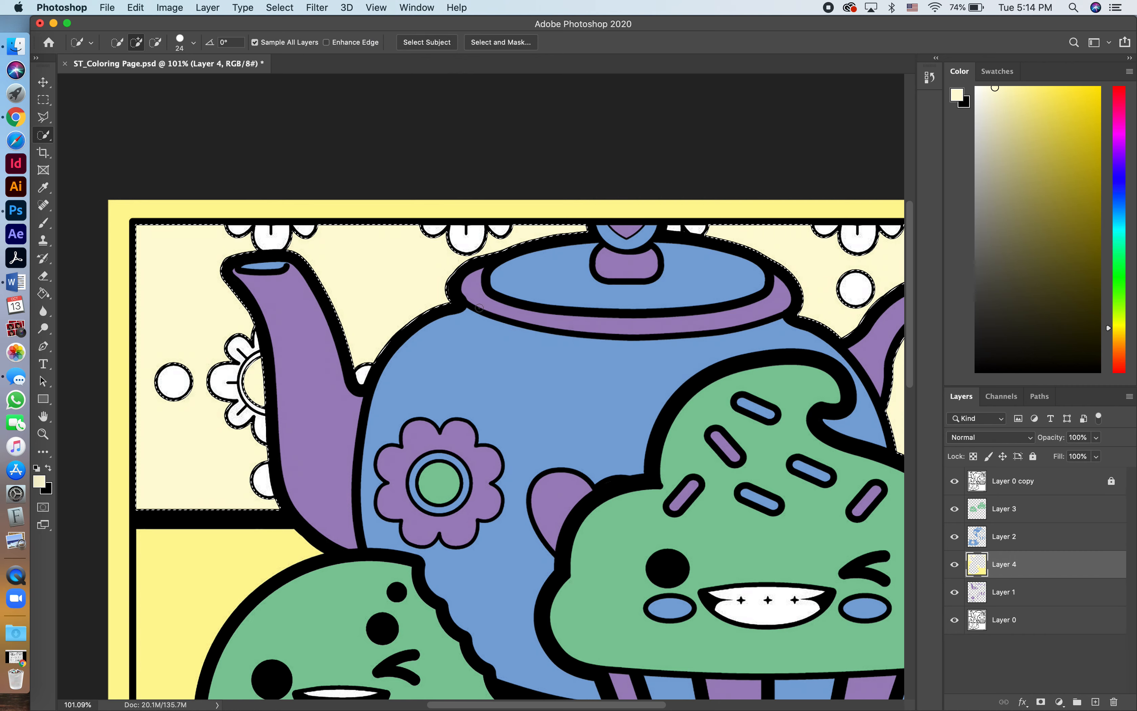
{"action": "left_click", "coordinate": [136, 7]}
{"action": "left_click", "coordinate": [145, 223]}
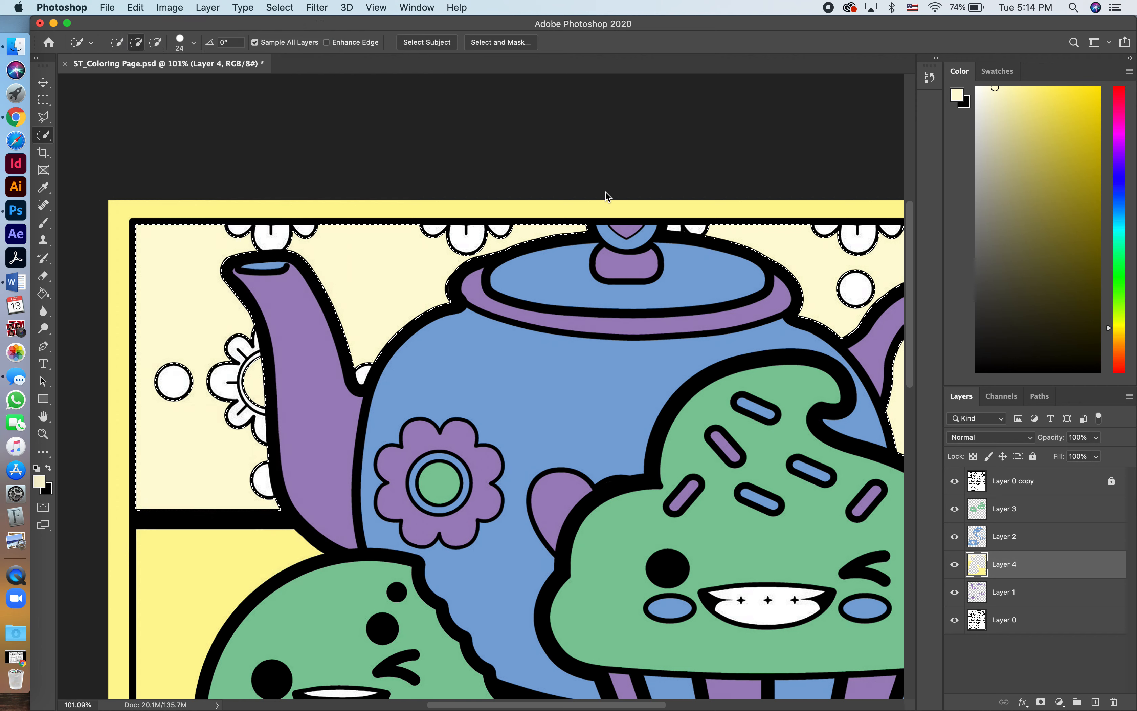
{"action": "key", "text": "Return"}
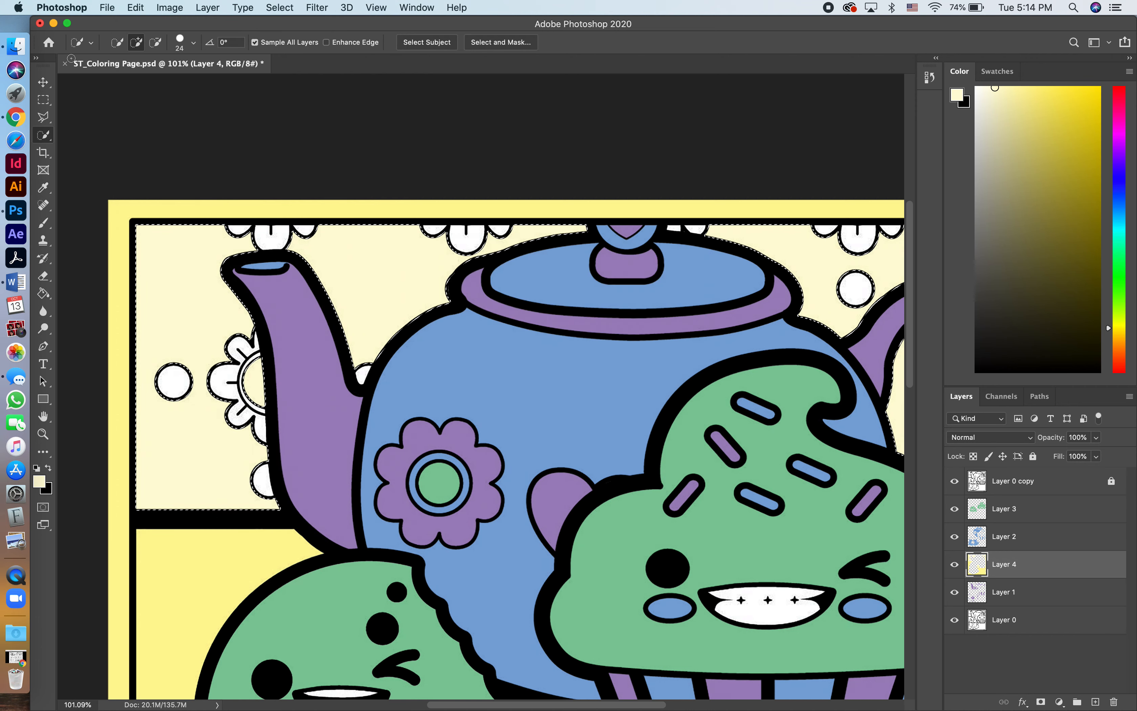
Set the foreground color to the recently used pastel yellow swatch and deselect the wallpaper.
{"action": "left_click", "coordinate": [999, 71]}
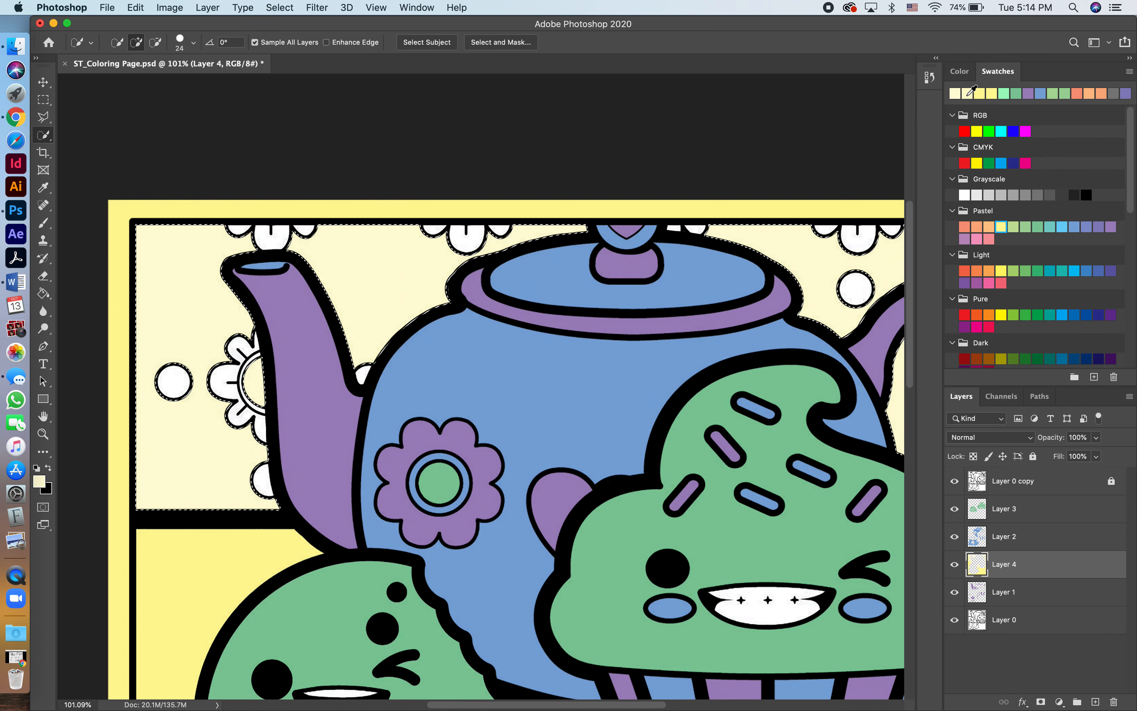
{"action": "left_click", "coordinate": [980, 94]}
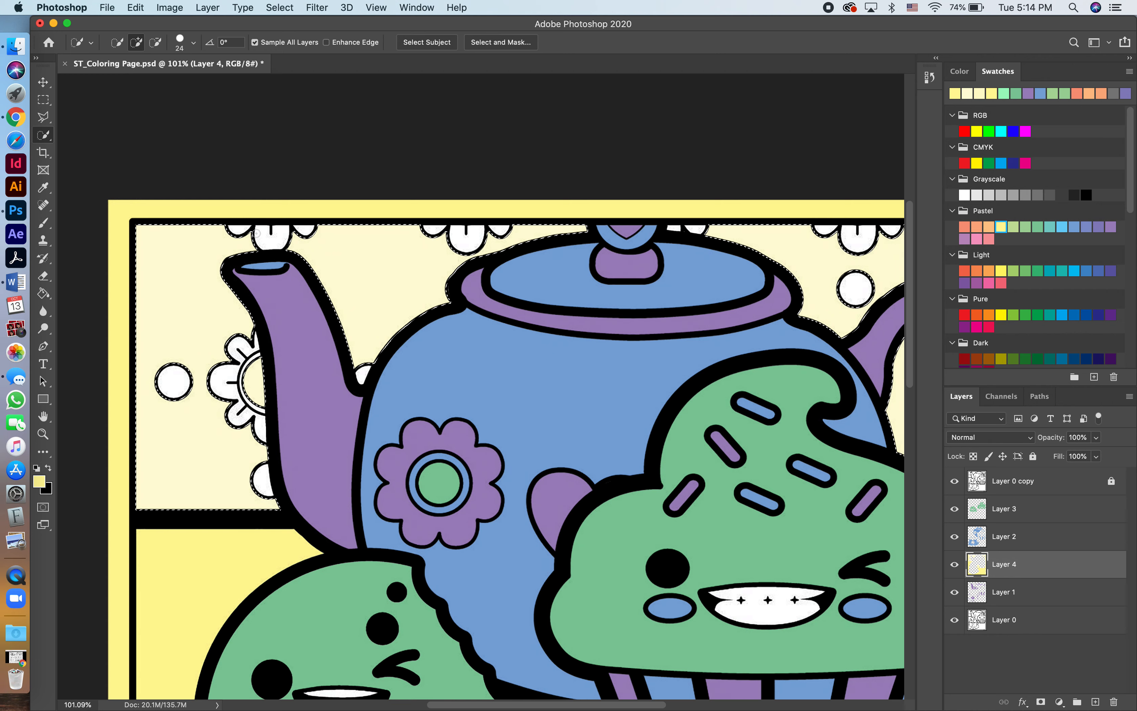
{"action": "key", "text": "super+d"}
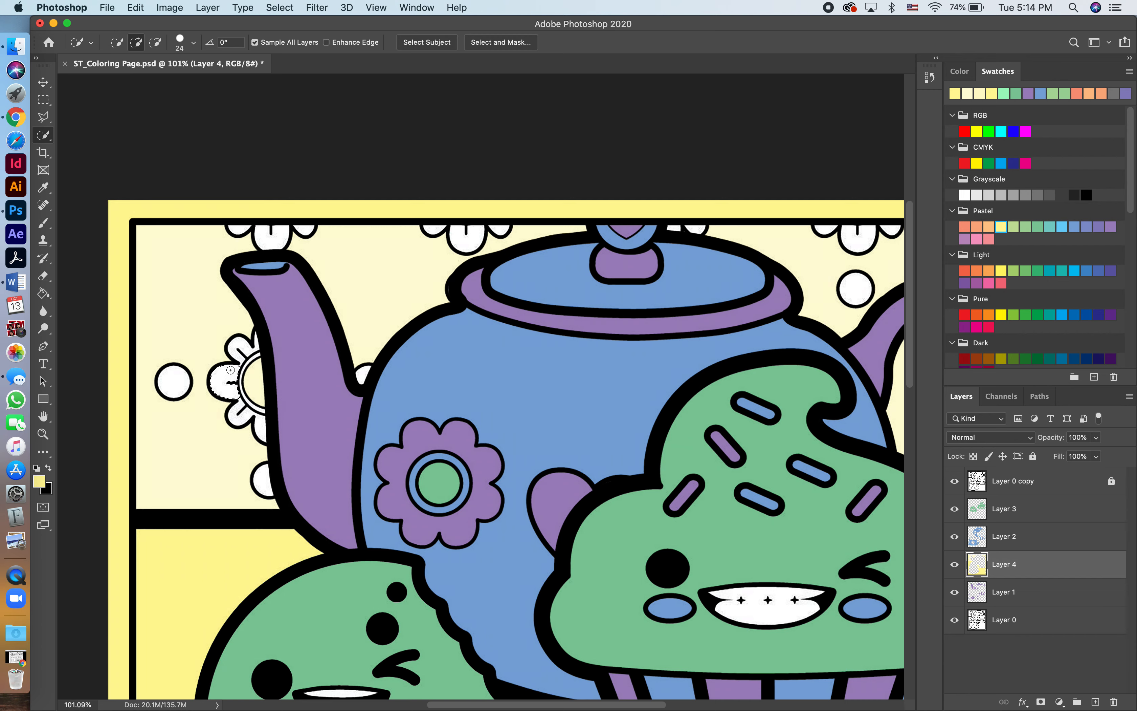
{"action": "right_click", "coordinate": [47, 140]}
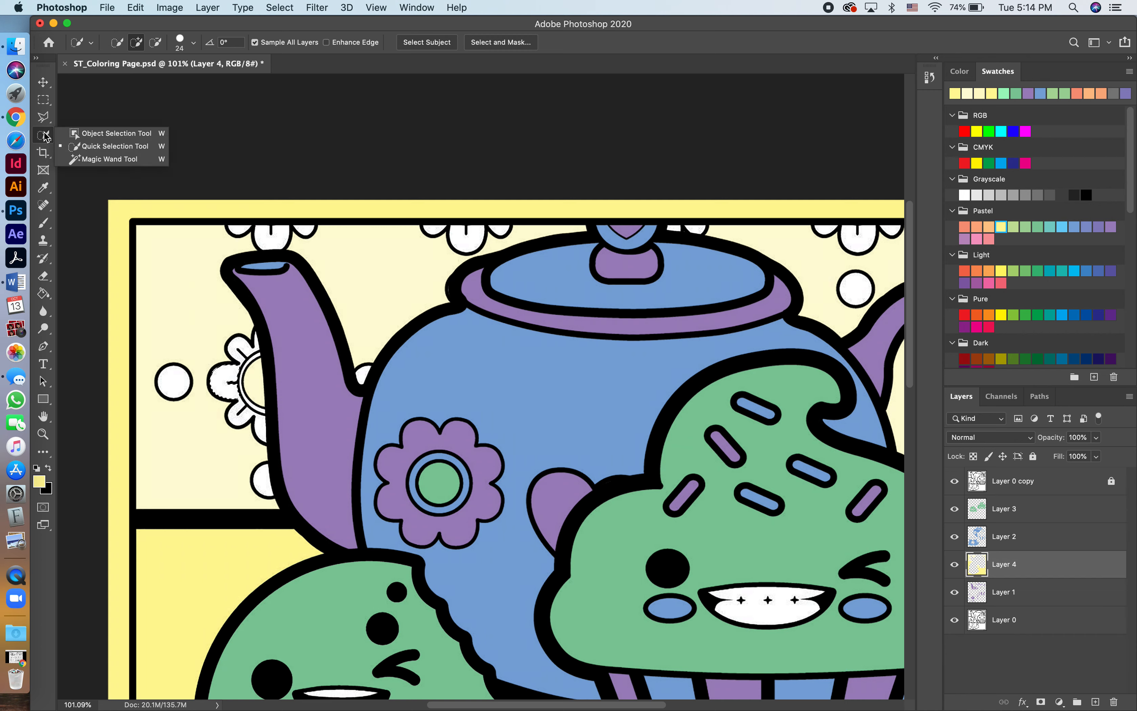
{"action": "left_click", "coordinate": [94, 133]}
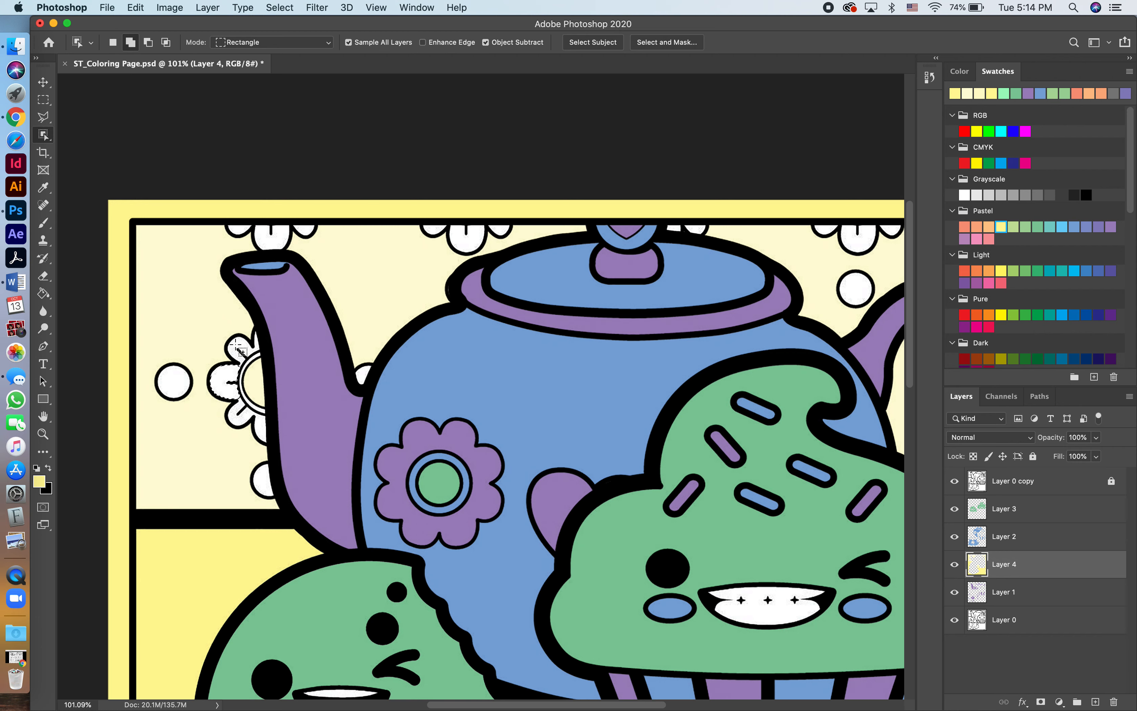
{"action": "right_click", "coordinate": [46, 138]}
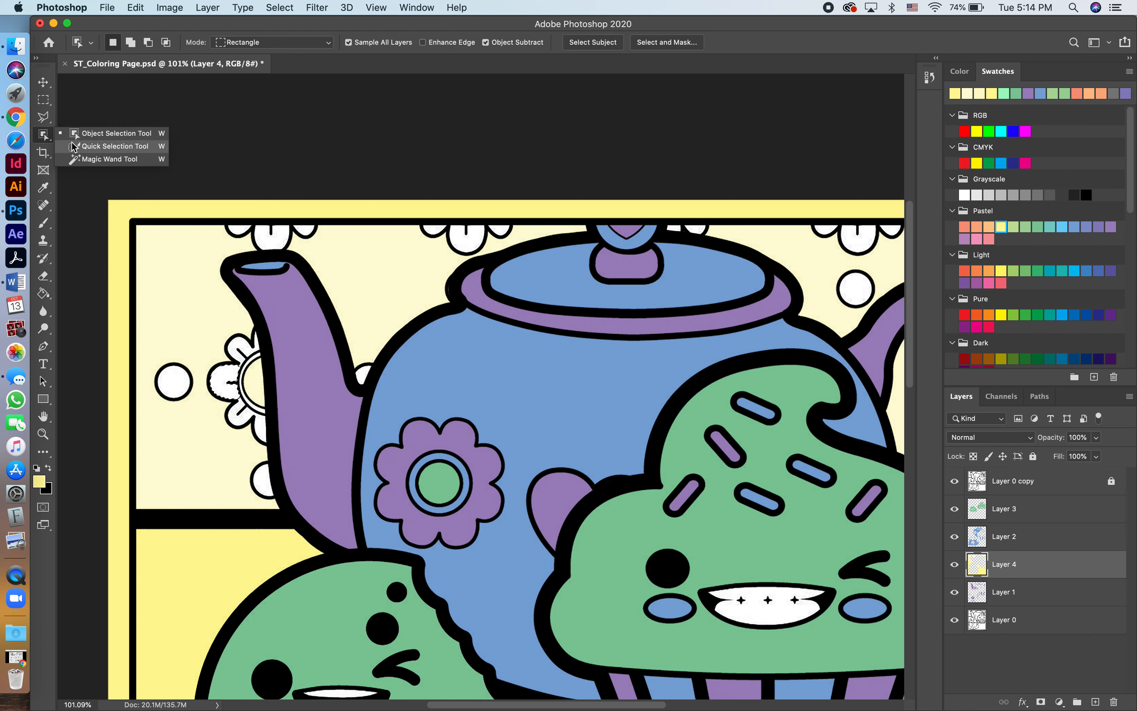
{"action": "left_click", "coordinate": [85, 145]}
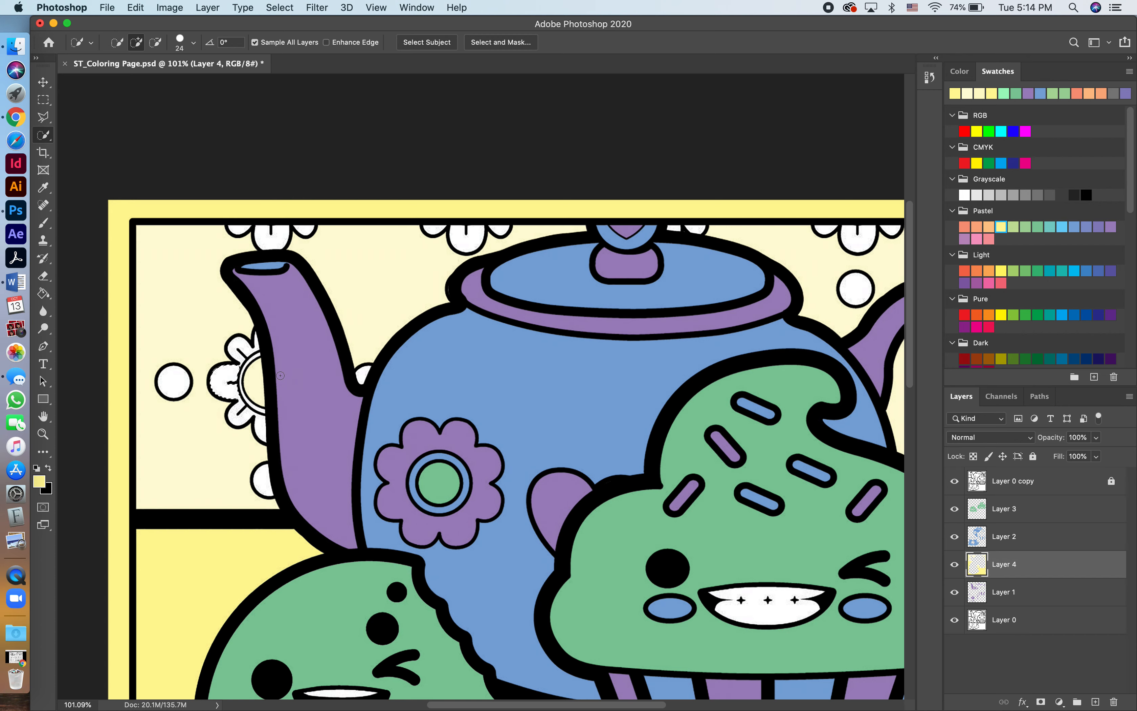
Add the petals of the wallpaper flowers above the spout and on both sides of the lid knob to the selection with the Magic Wand.
{"action": "right_click", "coordinate": [42, 142]}
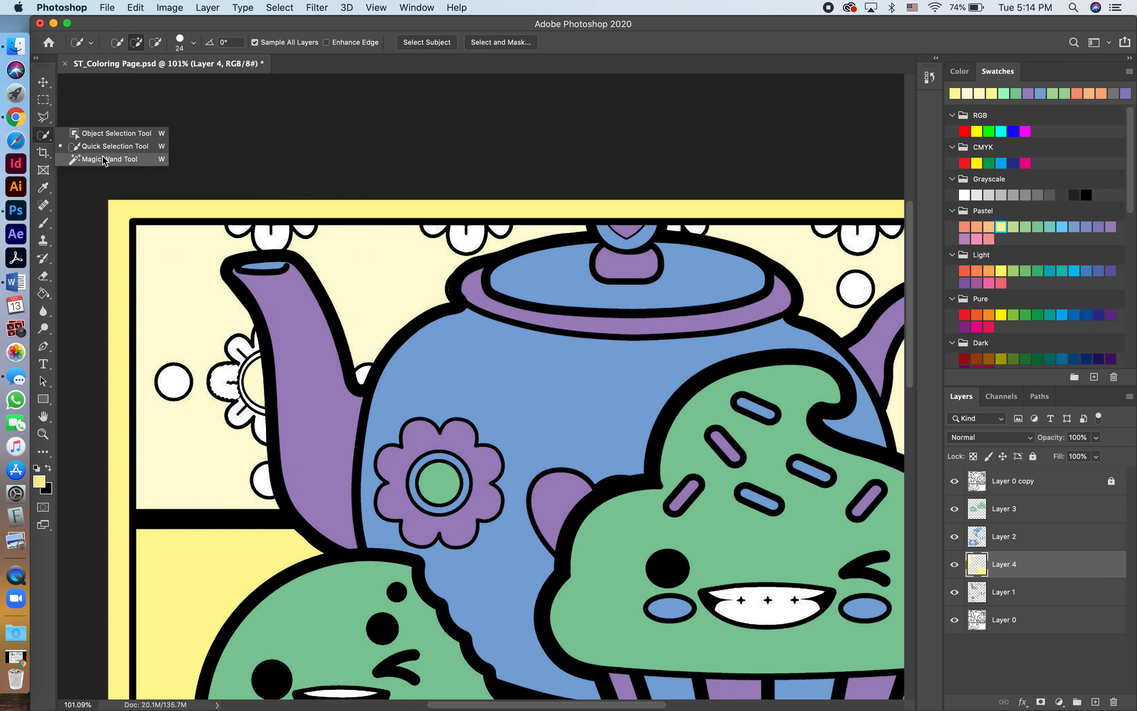
{"action": "left_click", "coordinate": [94, 159]}
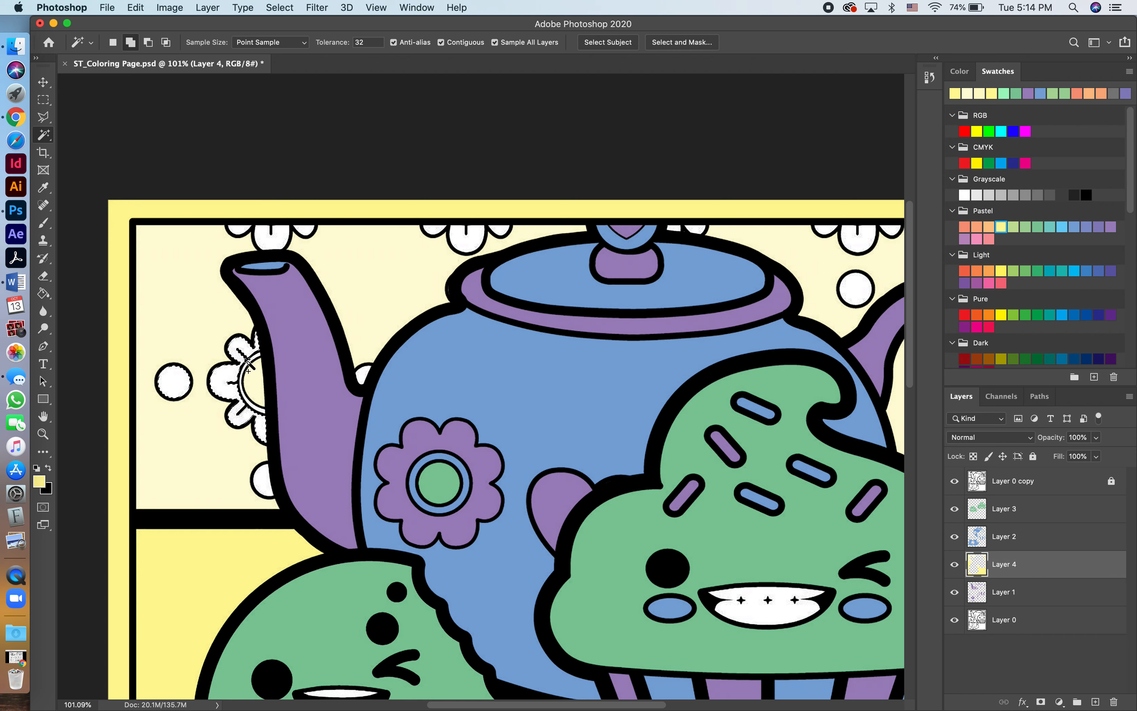
{"action": "left_click", "coordinate": [239, 229], "text": "shift"}
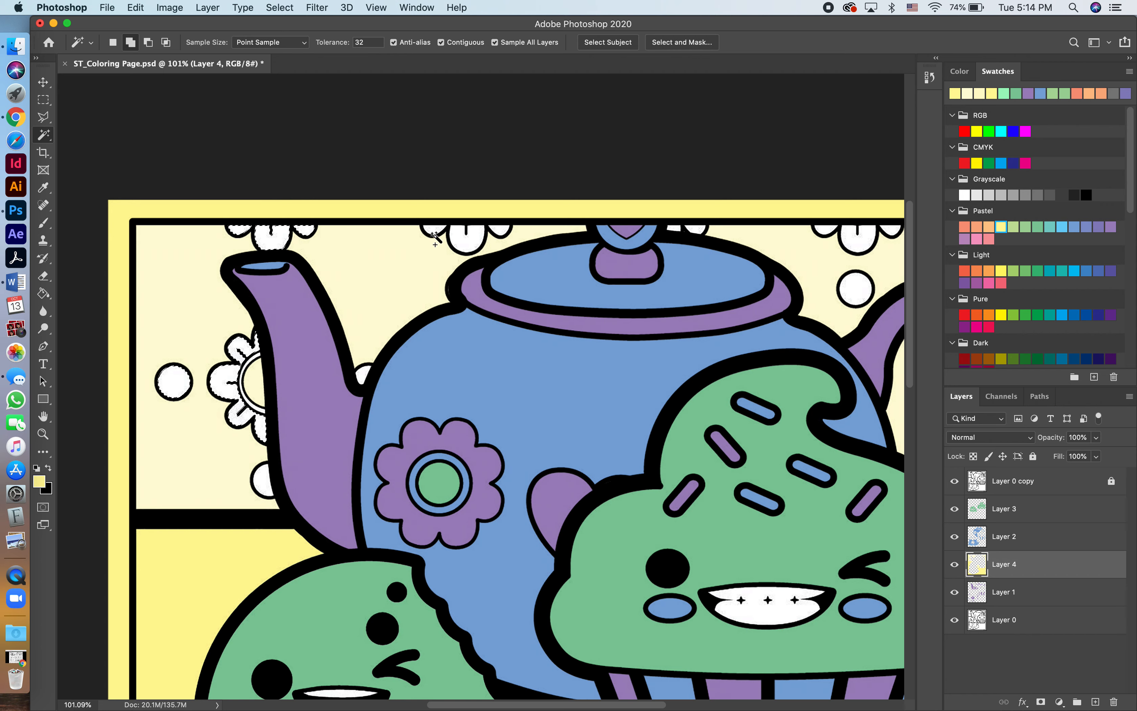
{"action": "left_click", "coordinate": [464, 237], "text": "shift"}
{"action": "left_click", "coordinate": [498, 230], "text": "shift"}
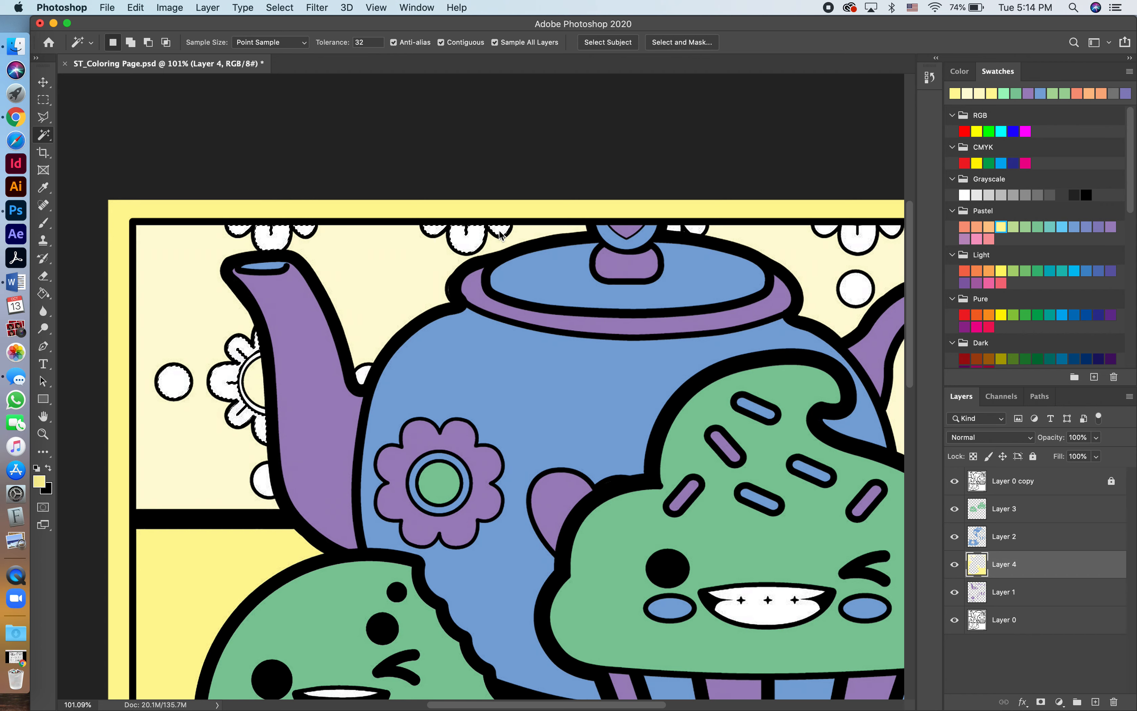
{"action": "left_click", "coordinate": [675, 229], "text": "shift"}
{"action": "left_click", "coordinate": [695, 229], "text": "shift"}
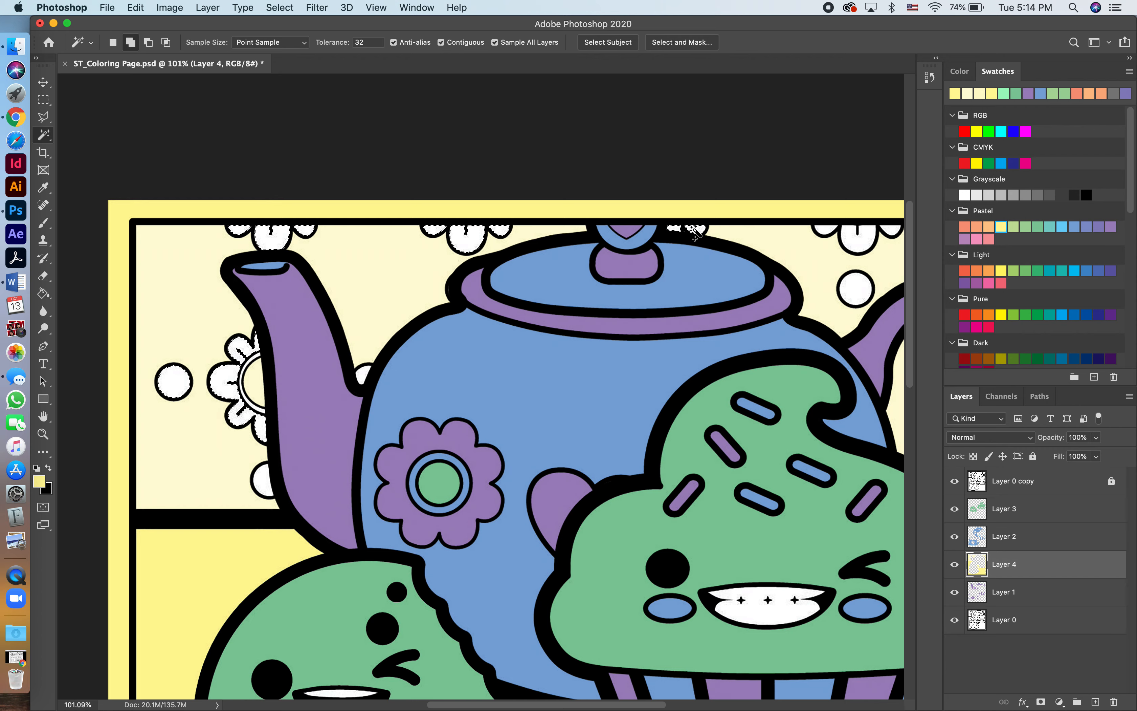
Add the petals of the wallpaper flower above the teapot handle and the white dots around the spout to the selection.
{"action": "left_click", "coordinate": [832, 229], "text": "shift"}
{"action": "left_click", "coordinate": [859, 242], "text": "shift"}
{"action": "left_click", "coordinate": [894, 232], "text": "shift"}
{"action": "scroll", "coordinate": [858, 294], "scroll_direction": "down", "scroll_amount": 5}
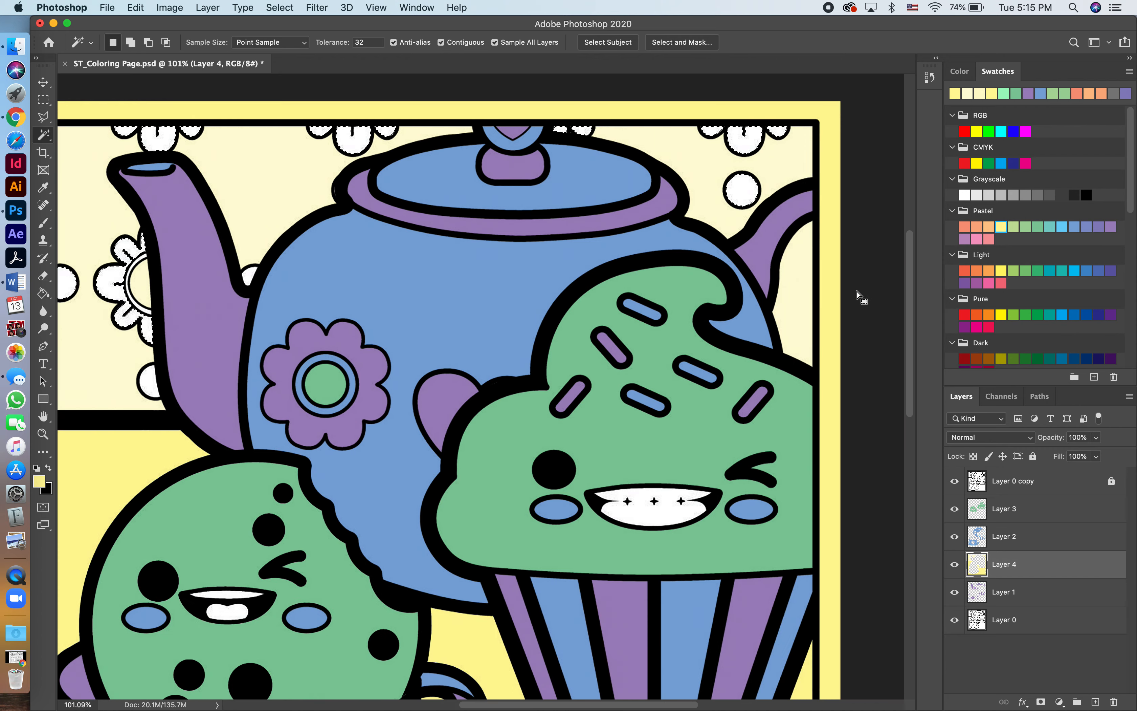
{"action": "scroll", "coordinate": [857, 291], "scroll_direction": "left", "scroll_amount": 1}
{"action": "left_click", "coordinate": [335, 414], "text": "shift"}
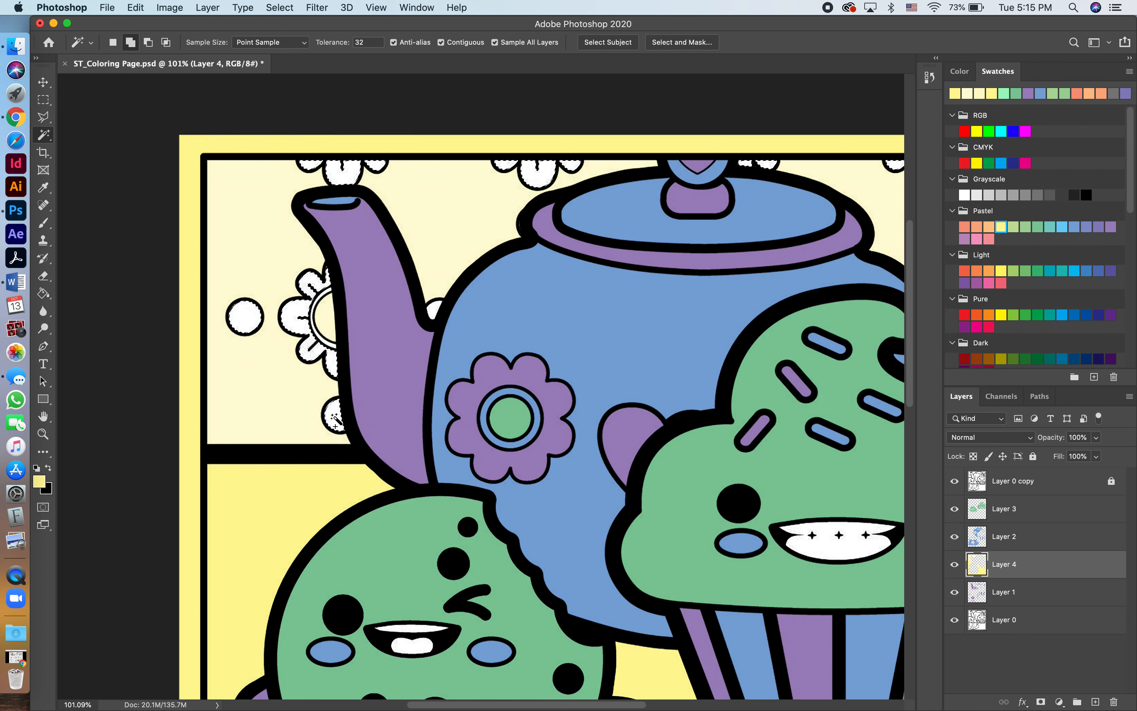
{"action": "left_click", "coordinate": [434, 316], "text": "shift"}
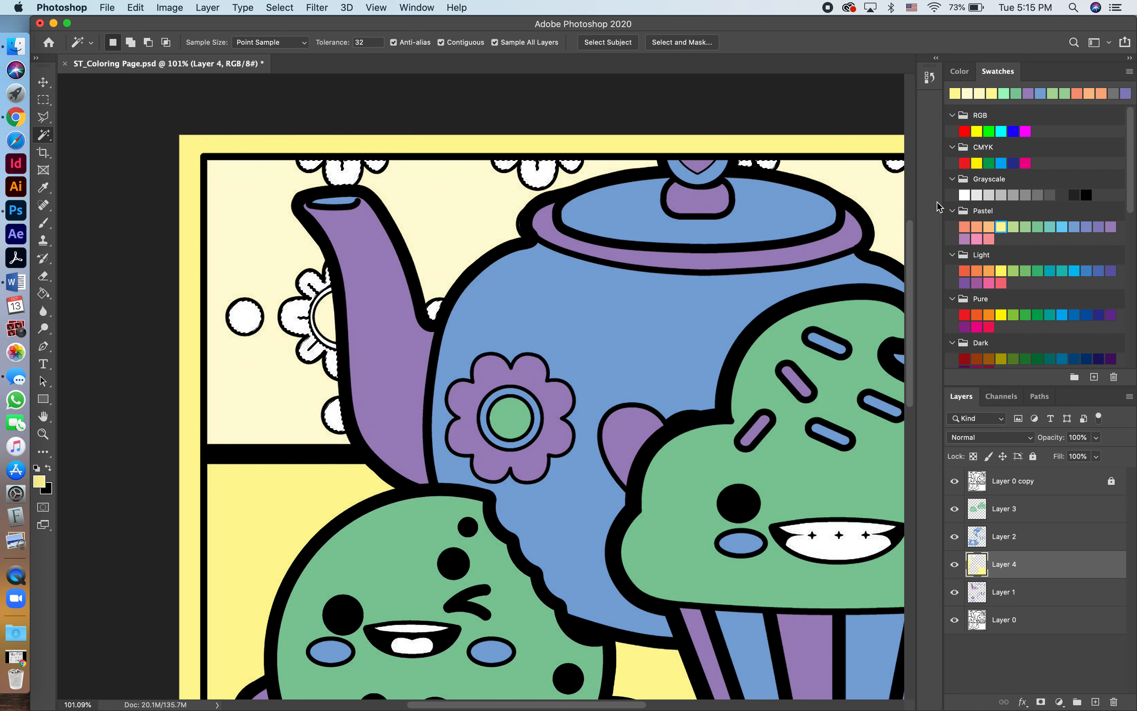
Expand the selection of wallpaper petals and dots by 3 pixels.
{"action": "left_click", "coordinate": [280, 7]}
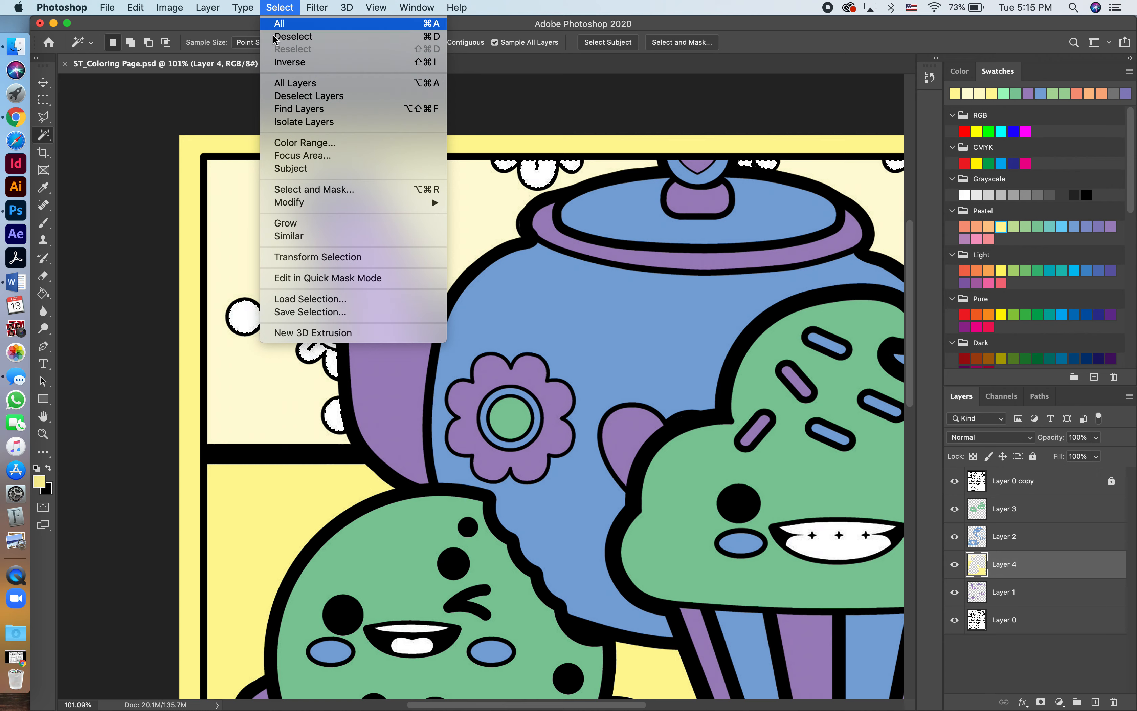
{"action": "mouse_move", "coordinate": [301, 202]}
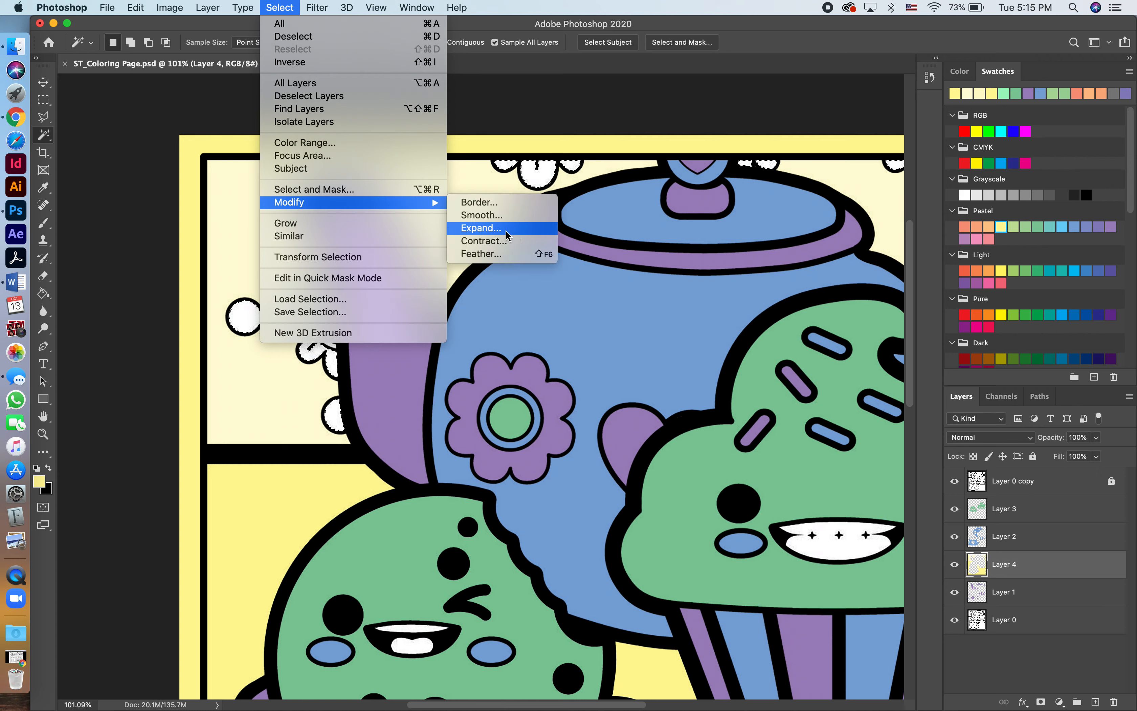
{"action": "left_click", "coordinate": [506, 230]}
{"action": "left_click", "coordinate": [674, 350]}
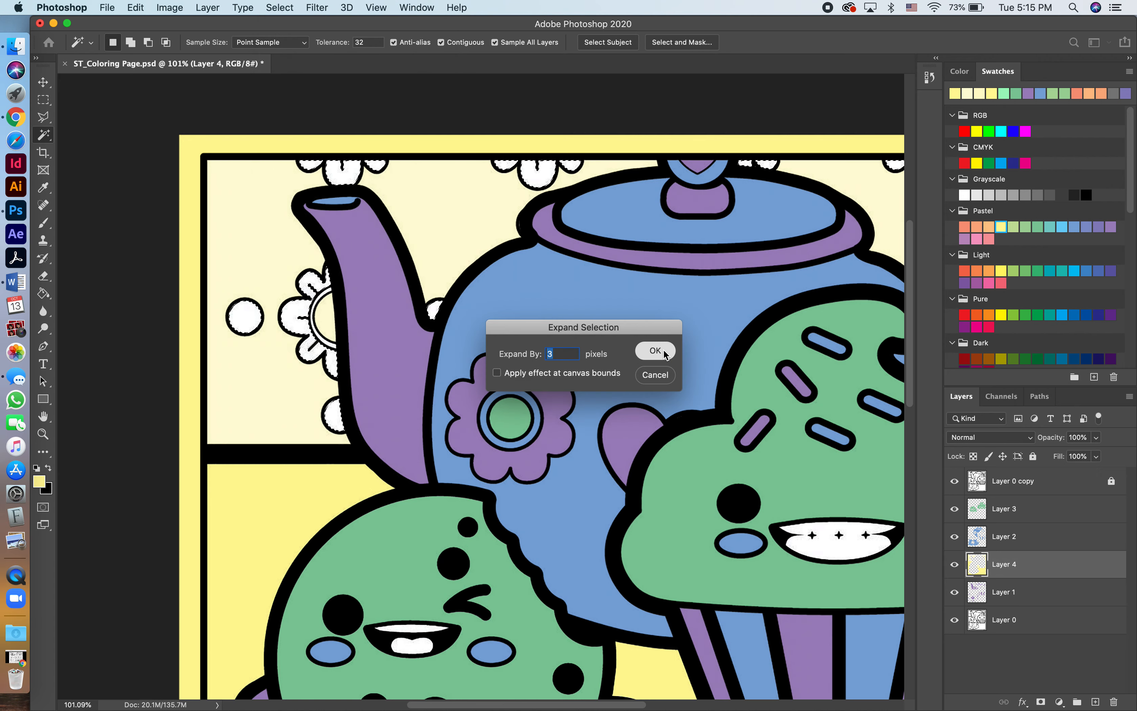
Fill the selected wallpaper petals and dots with the pastel yellow using the Paint Bucket on Layer 4, and deselect.
{"action": "key", "text": "g"}
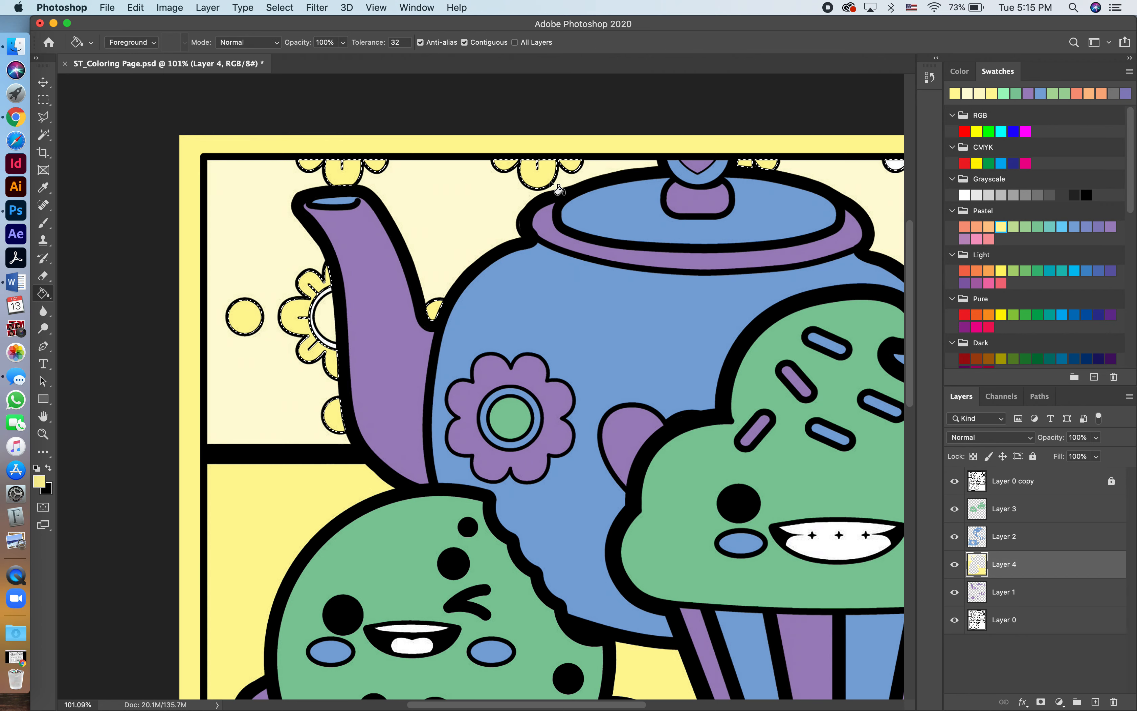
{"action": "scroll", "coordinate": [799, 172], "scroll_direction": "right", "scroll_amount": 10}
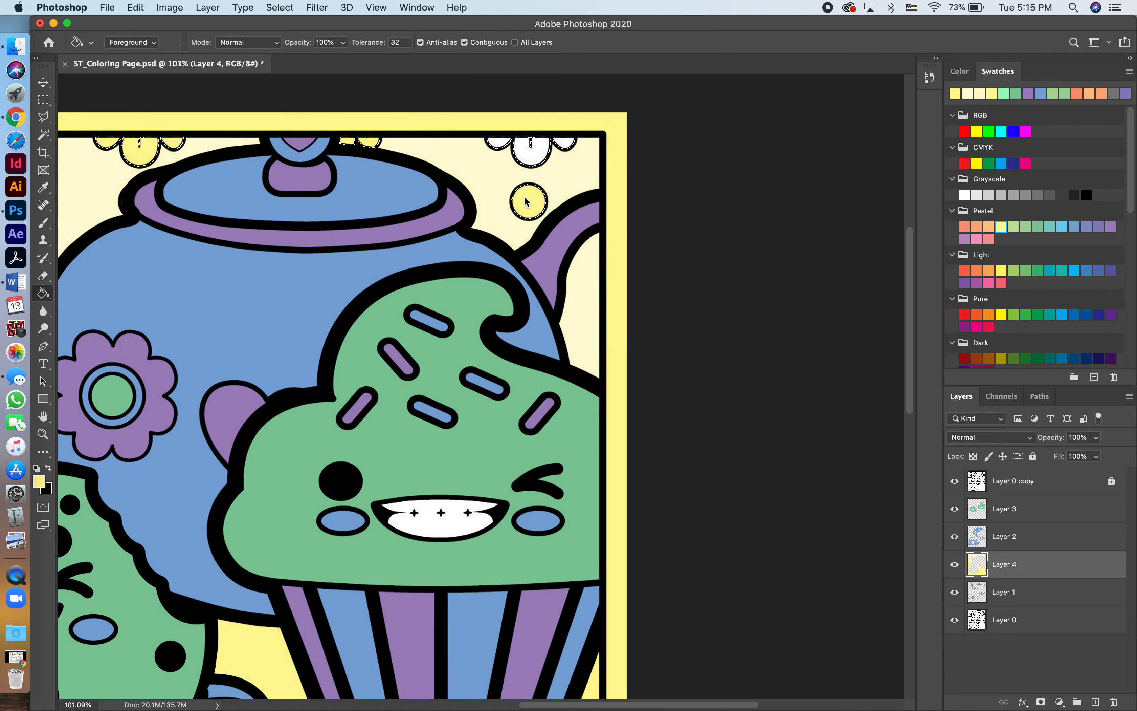
{"action": "scroll", "coordinate": [534, 176], "scroll_direction": "down", "scroll_amount": 3}
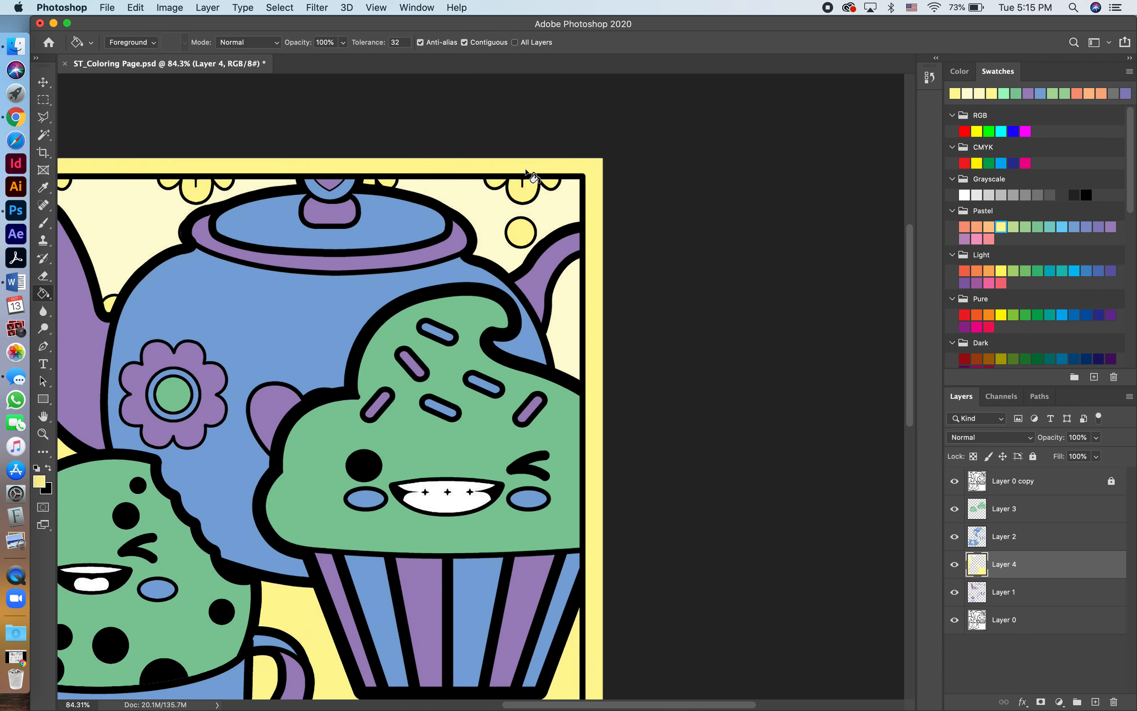
{"action": "scroll", "coordinate": [534, 176], "scroll_direction": "left", "scroll_amount": 4}
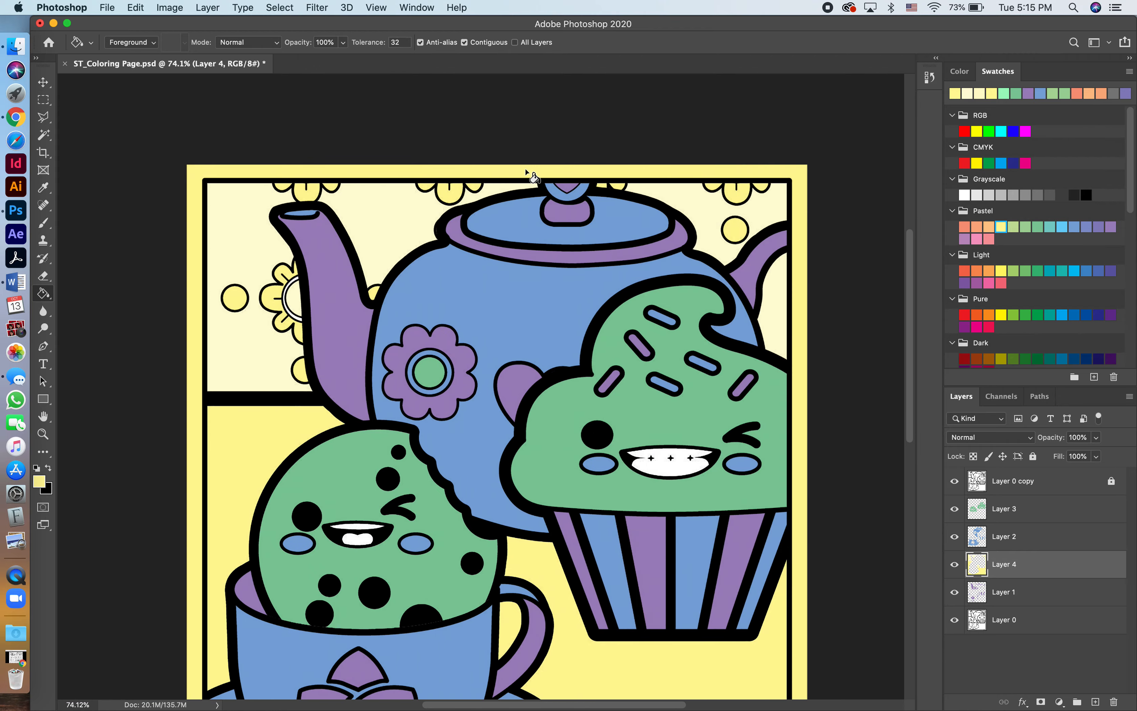
{"action": "scroll", "coordinate": [534, 177], "scroll_direction": "down", "scroll_amount": 2}
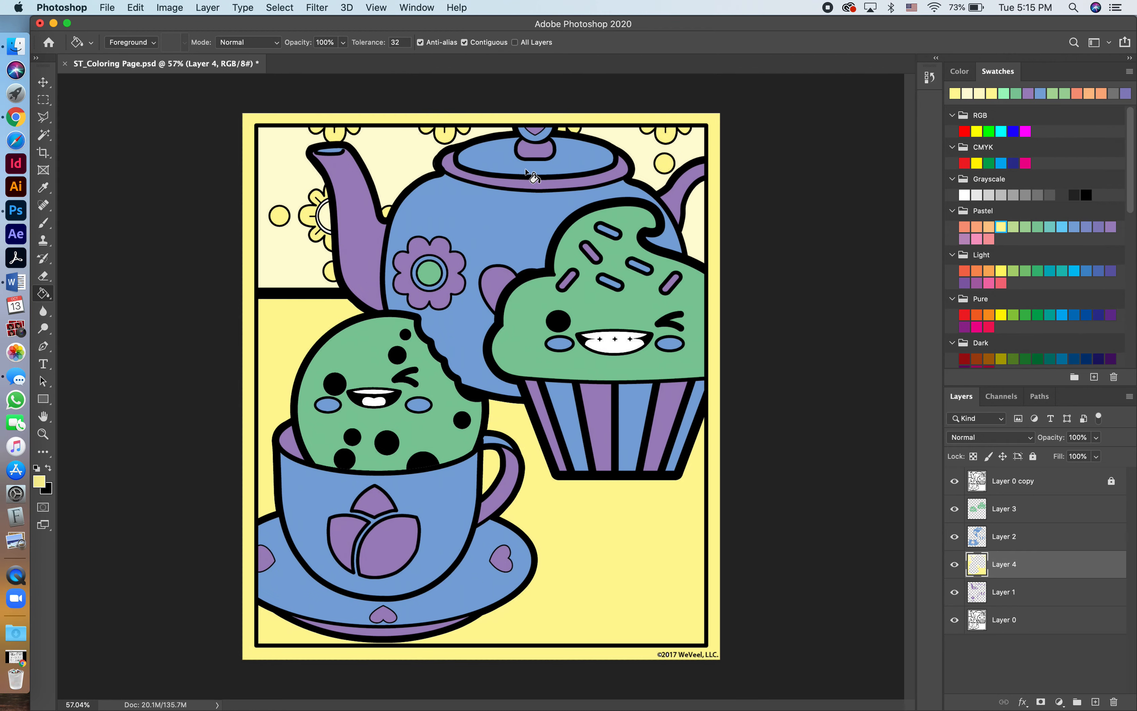